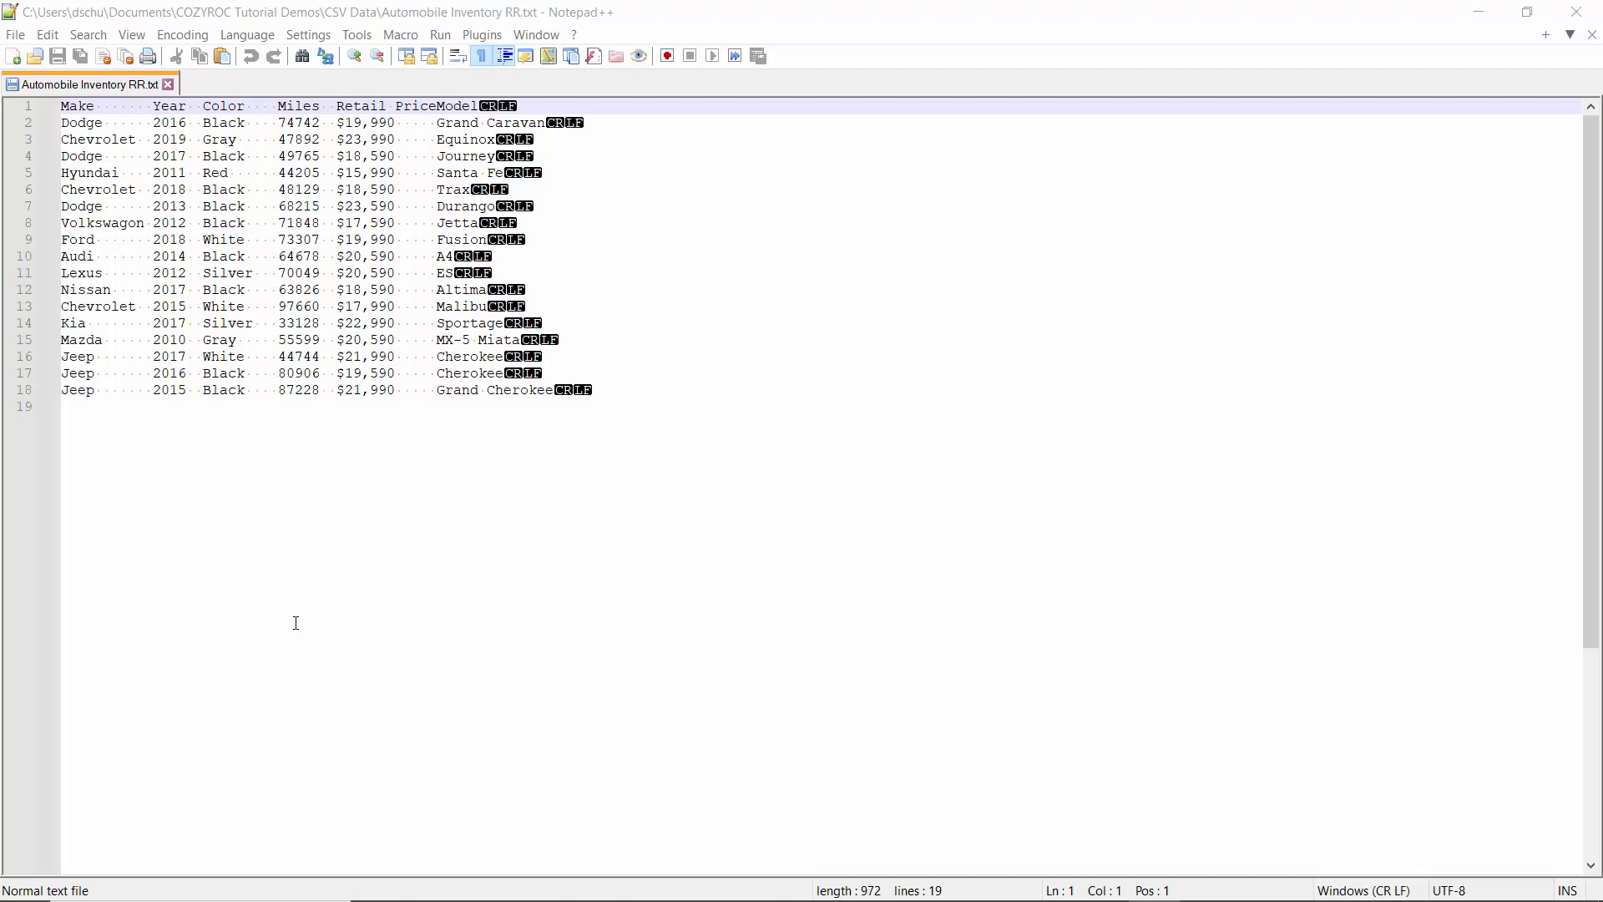
# Step: Close the Automobile Inventory RR text file and, in SQL Server Management Studio, run the SELECT query on the Automobile Inventory table
pyautogui.click(1577, 11)
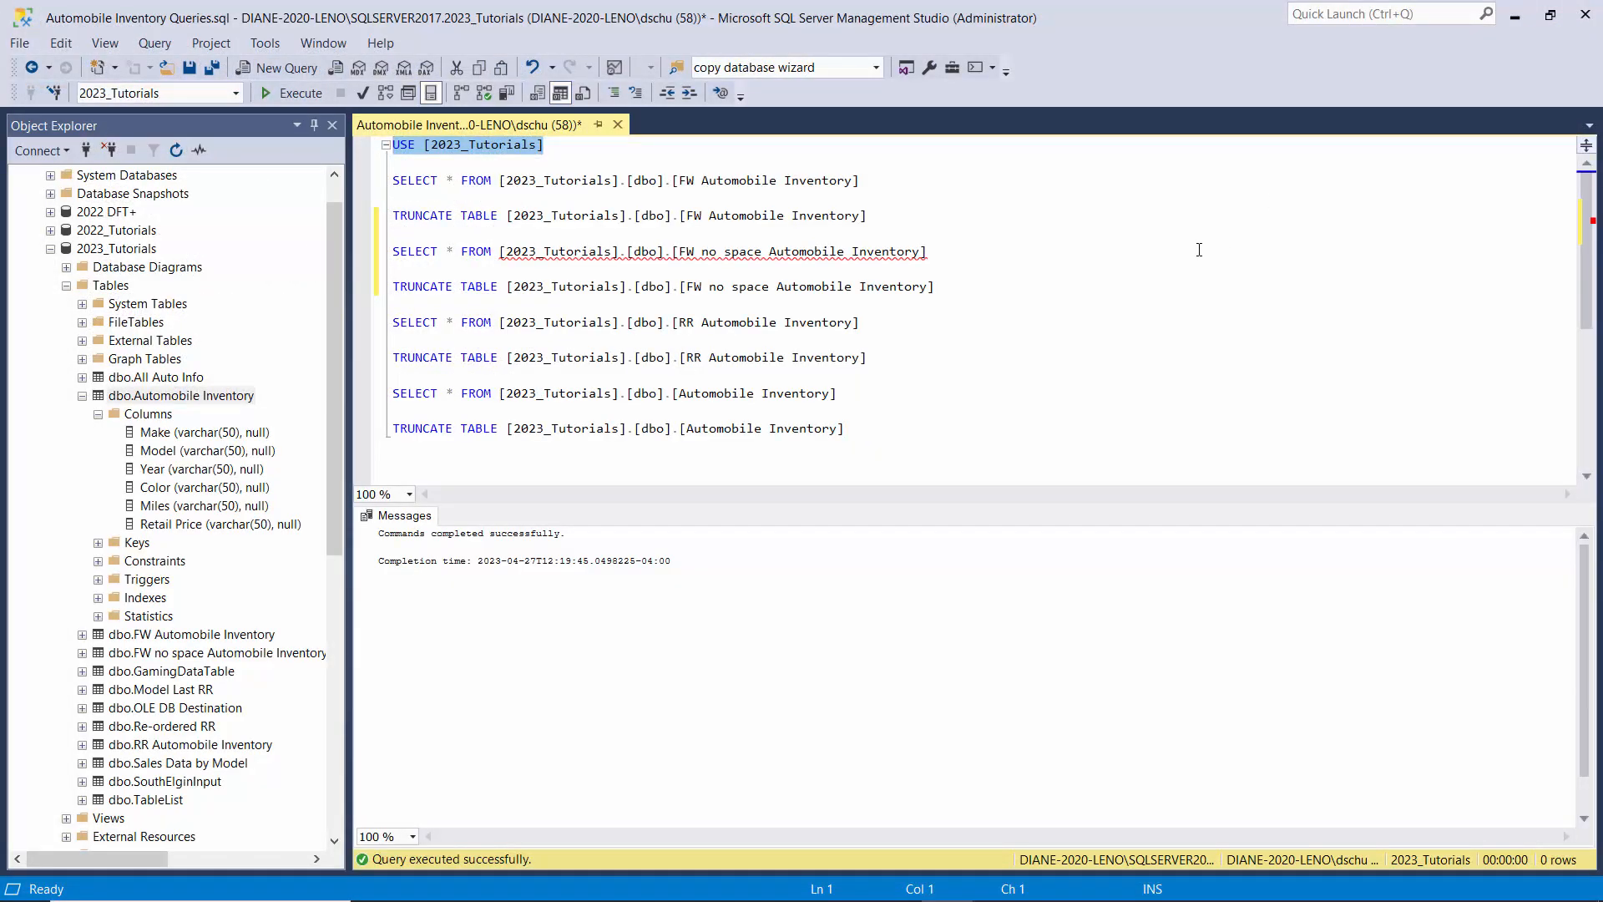
pyautogui.moveTo(849, 393); pyautogui.dragTo(377, 393)
pyautogui.click(291, 93)
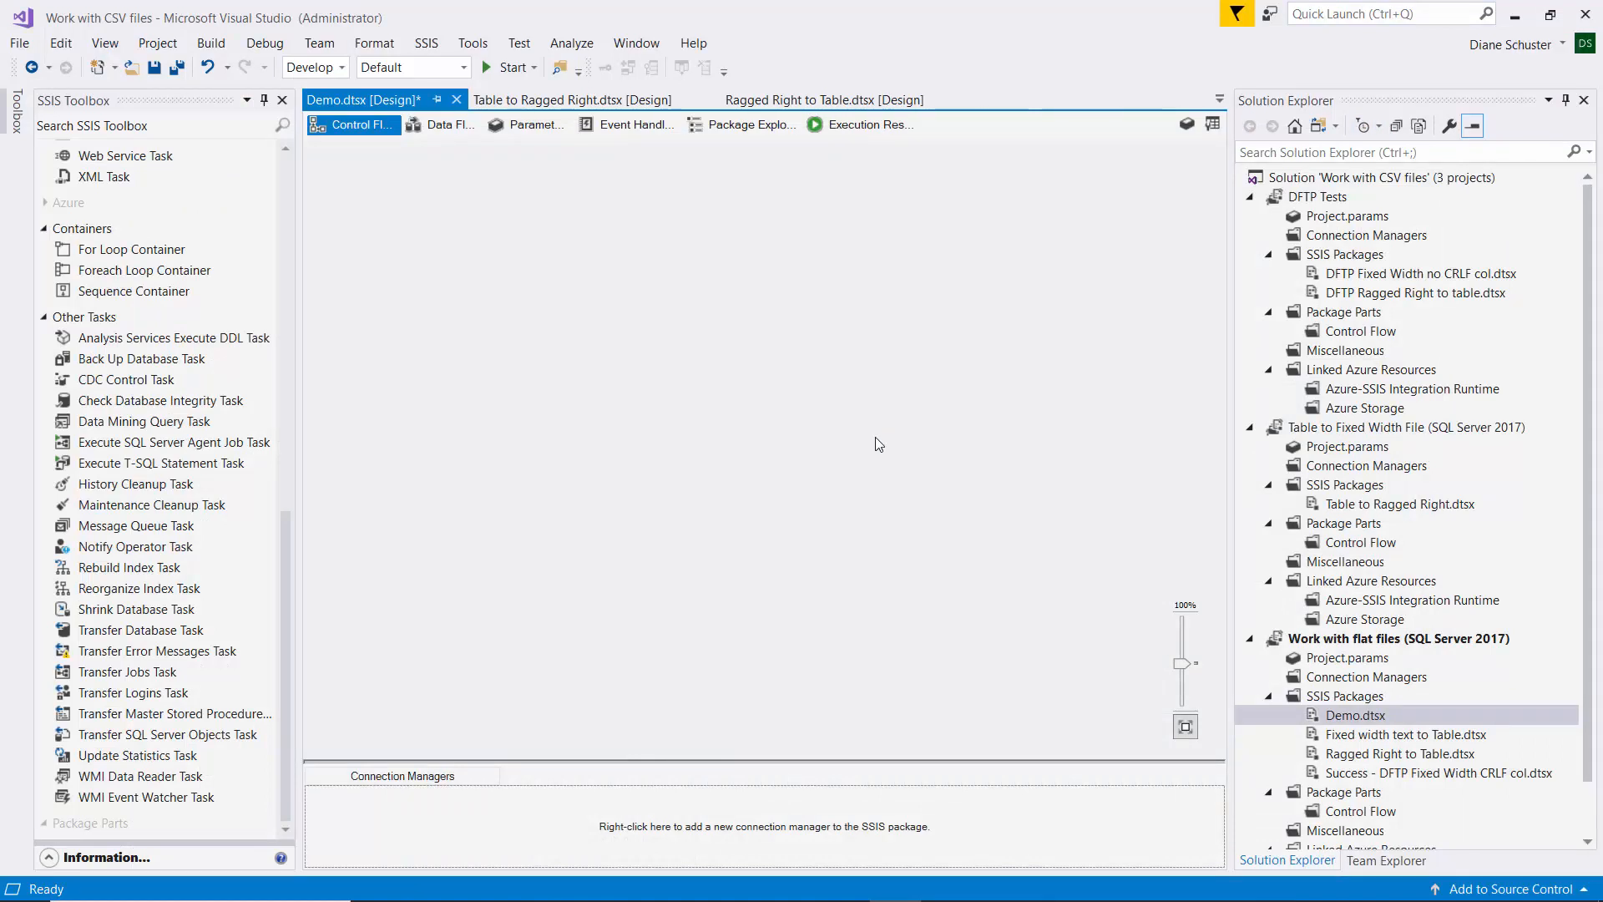
# Step: In Visual Studio, add a Data Flow Task to the control flow of Demo.dtsx and open its data flow
pyautogui.moveTo(290, 659); pyautogui.dragTo(347, 254)
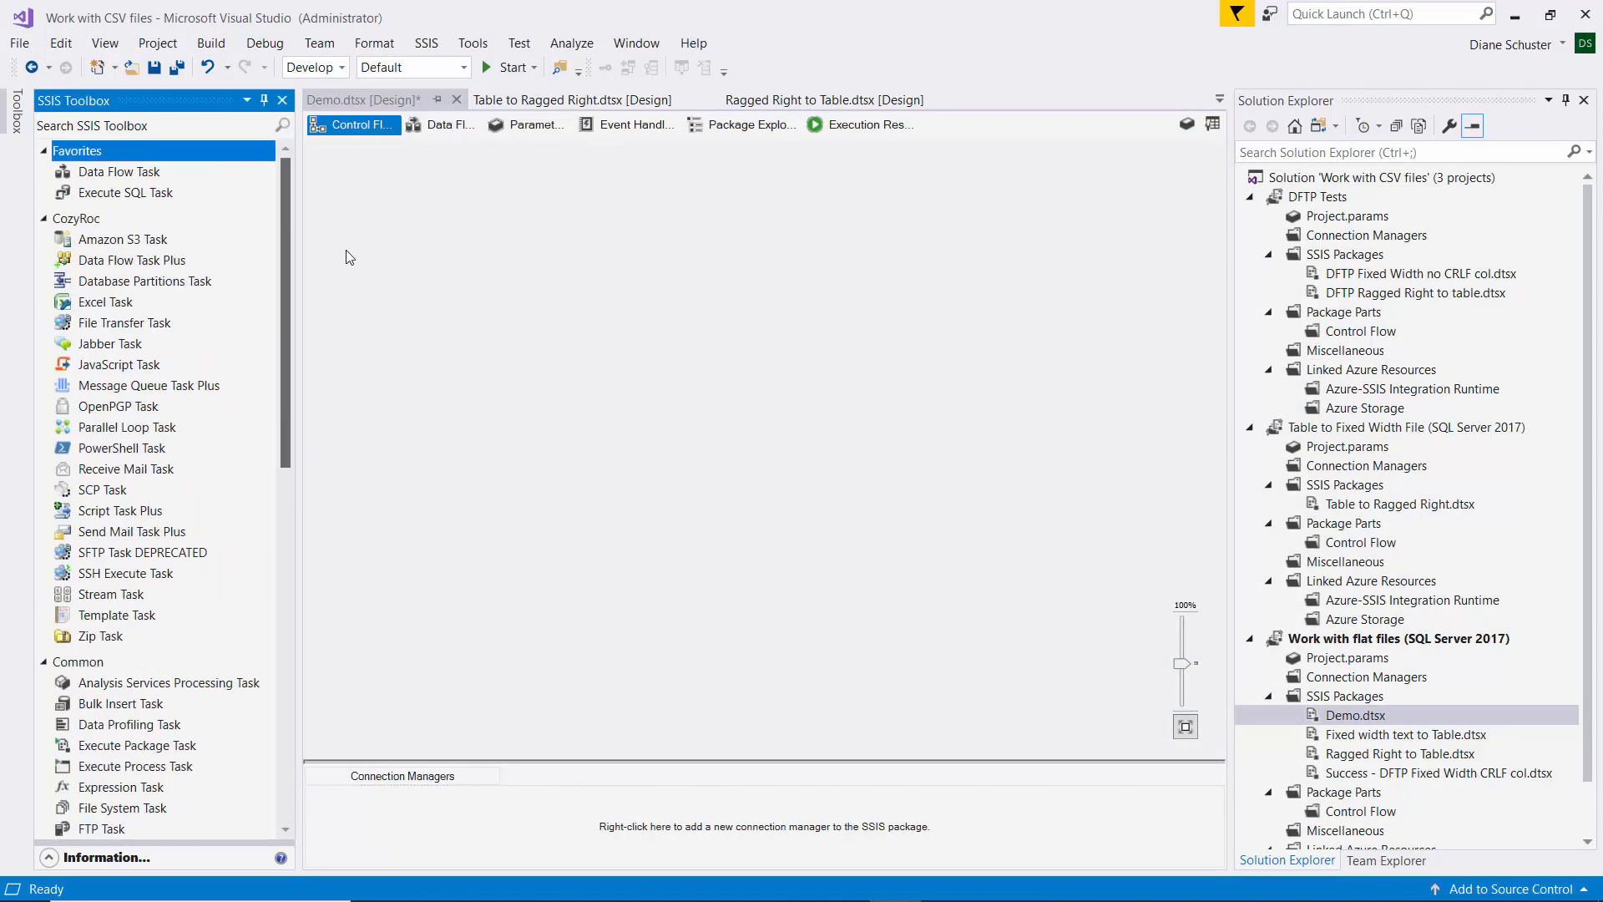
pyautogui.click(89, 172)
pyautogui.moveTo(90, 176); pyautogui.dragTo(389, 210)
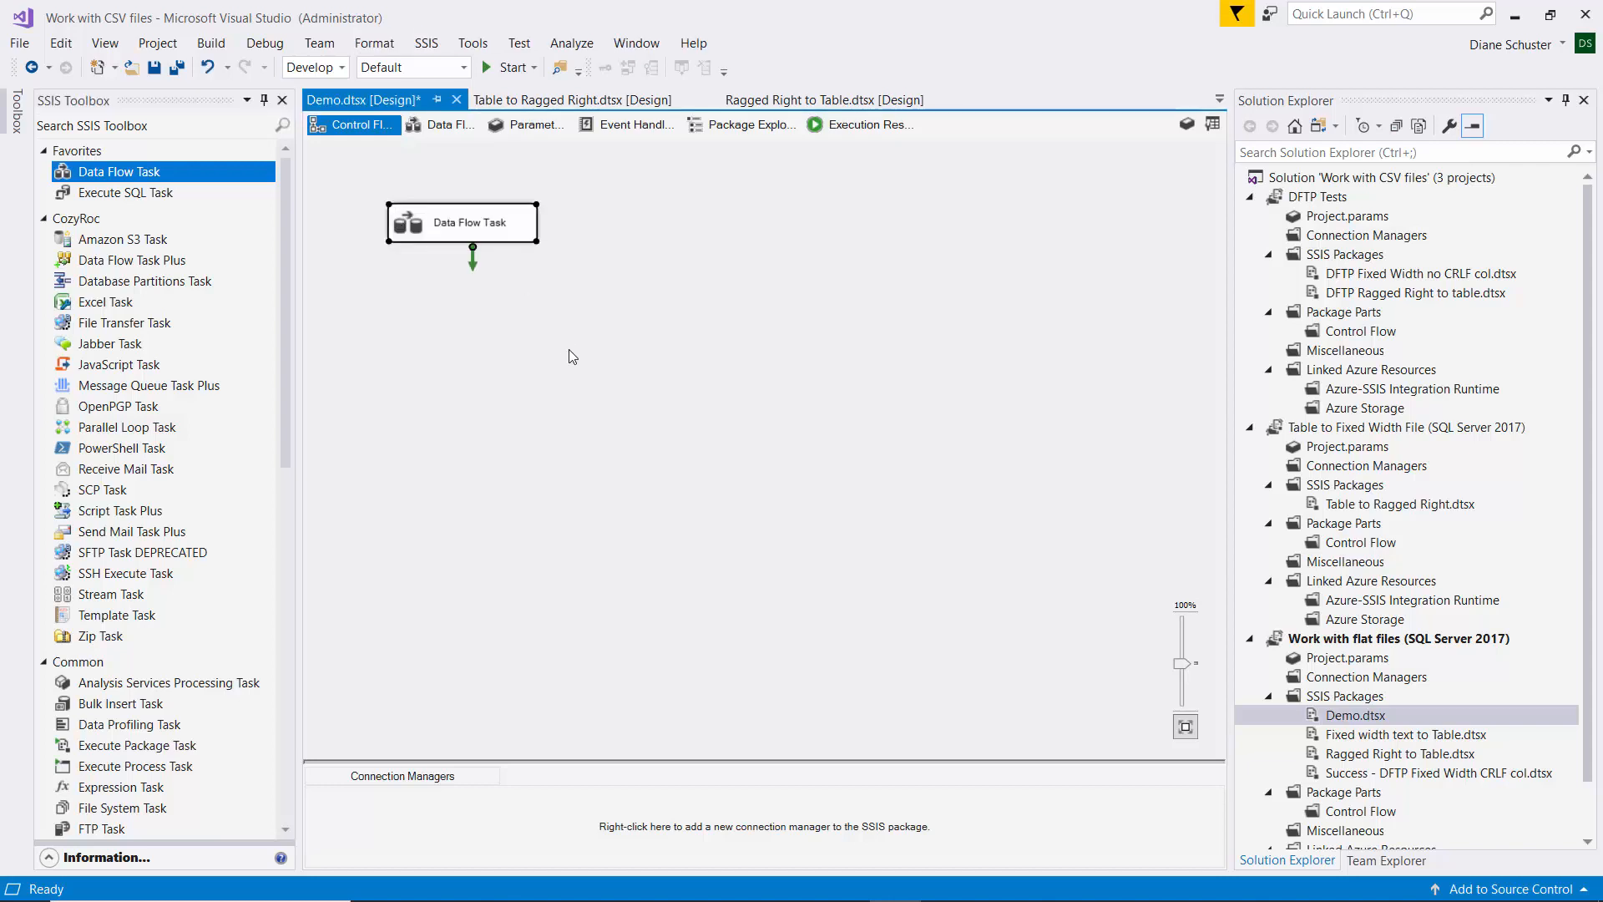
pyautogui.doubleClick(523, 224)
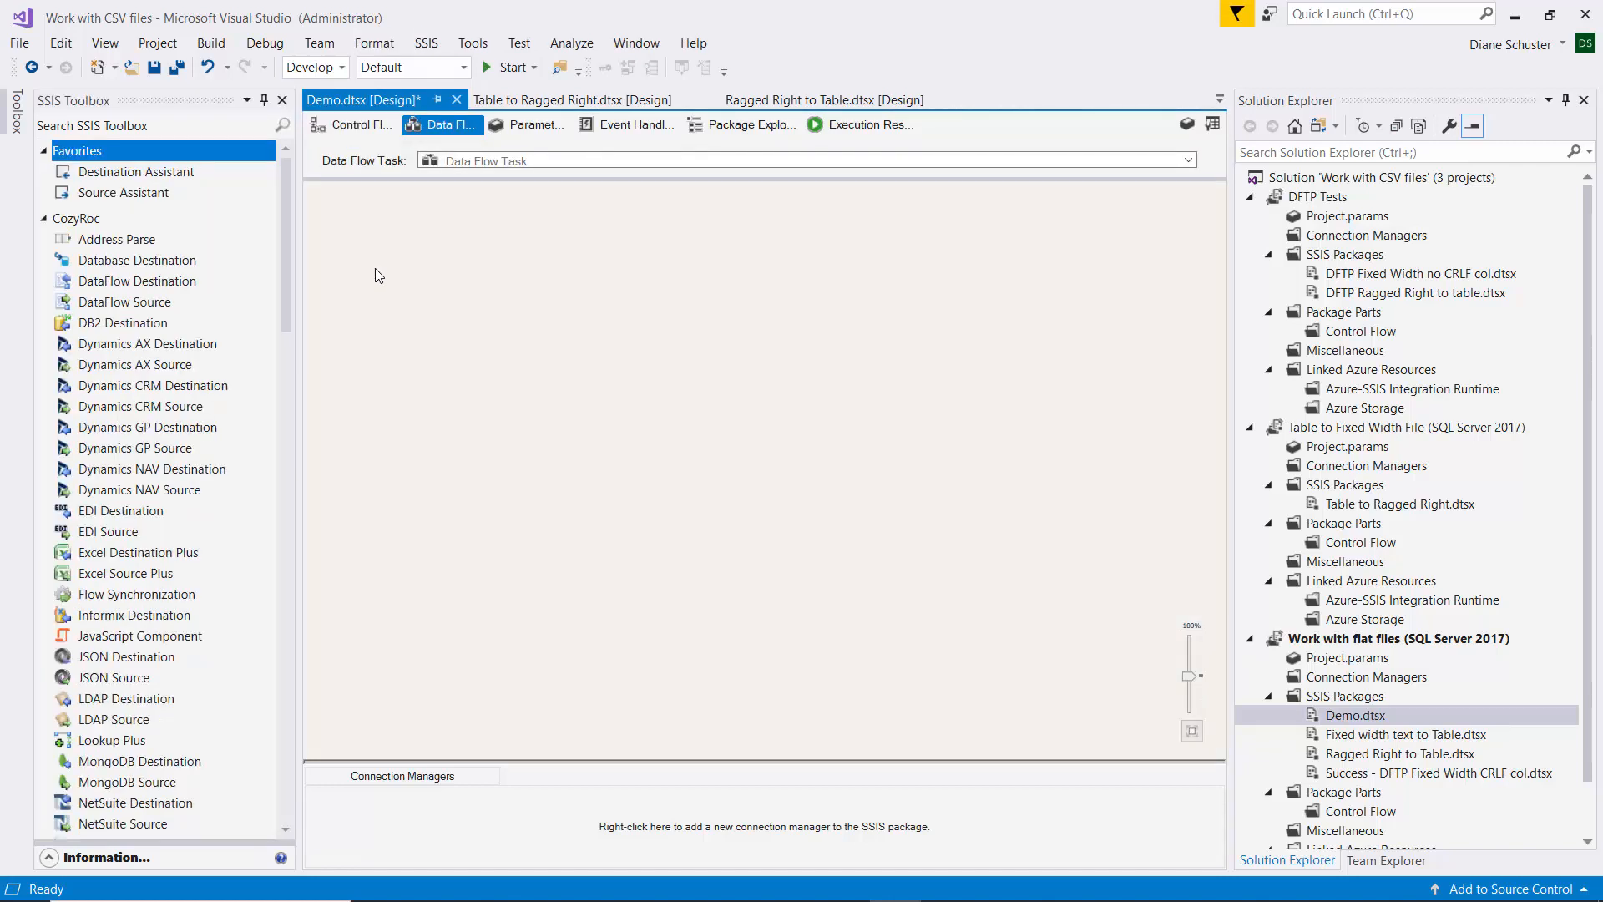
# Step: Add a Flat File Source to the data flow and name it "Read ragged right data from flat file"
pyautogui.moveTo(283, 263); pyautogui.dragTo(259, 647)
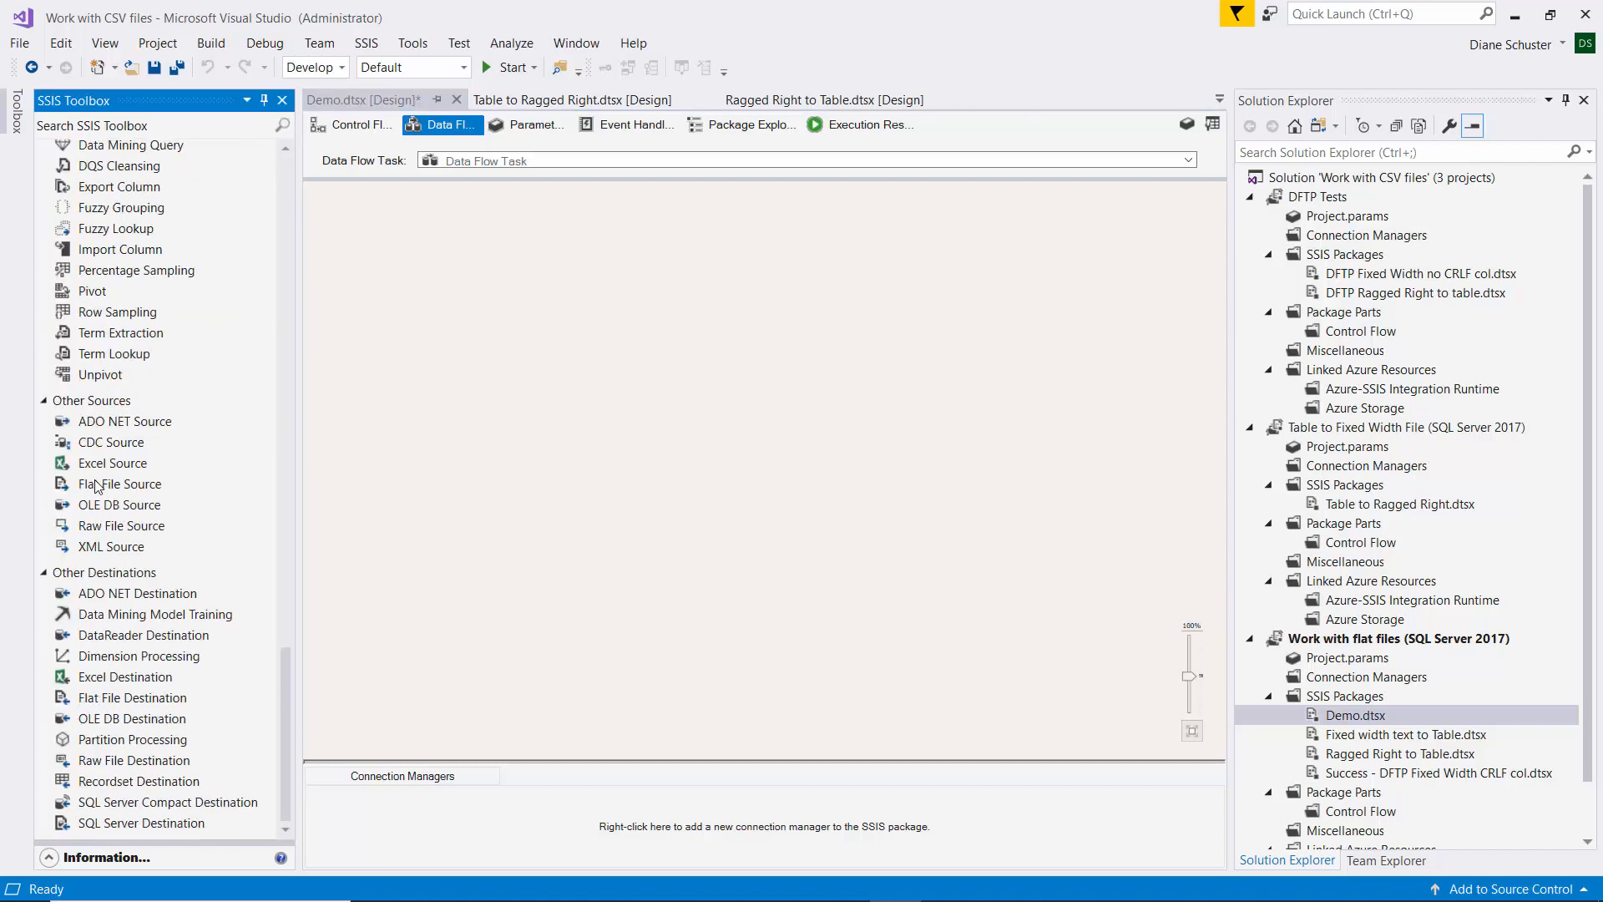
pyautogui.moveTo(98, 489); pyautogui.dragTo(421, 250)
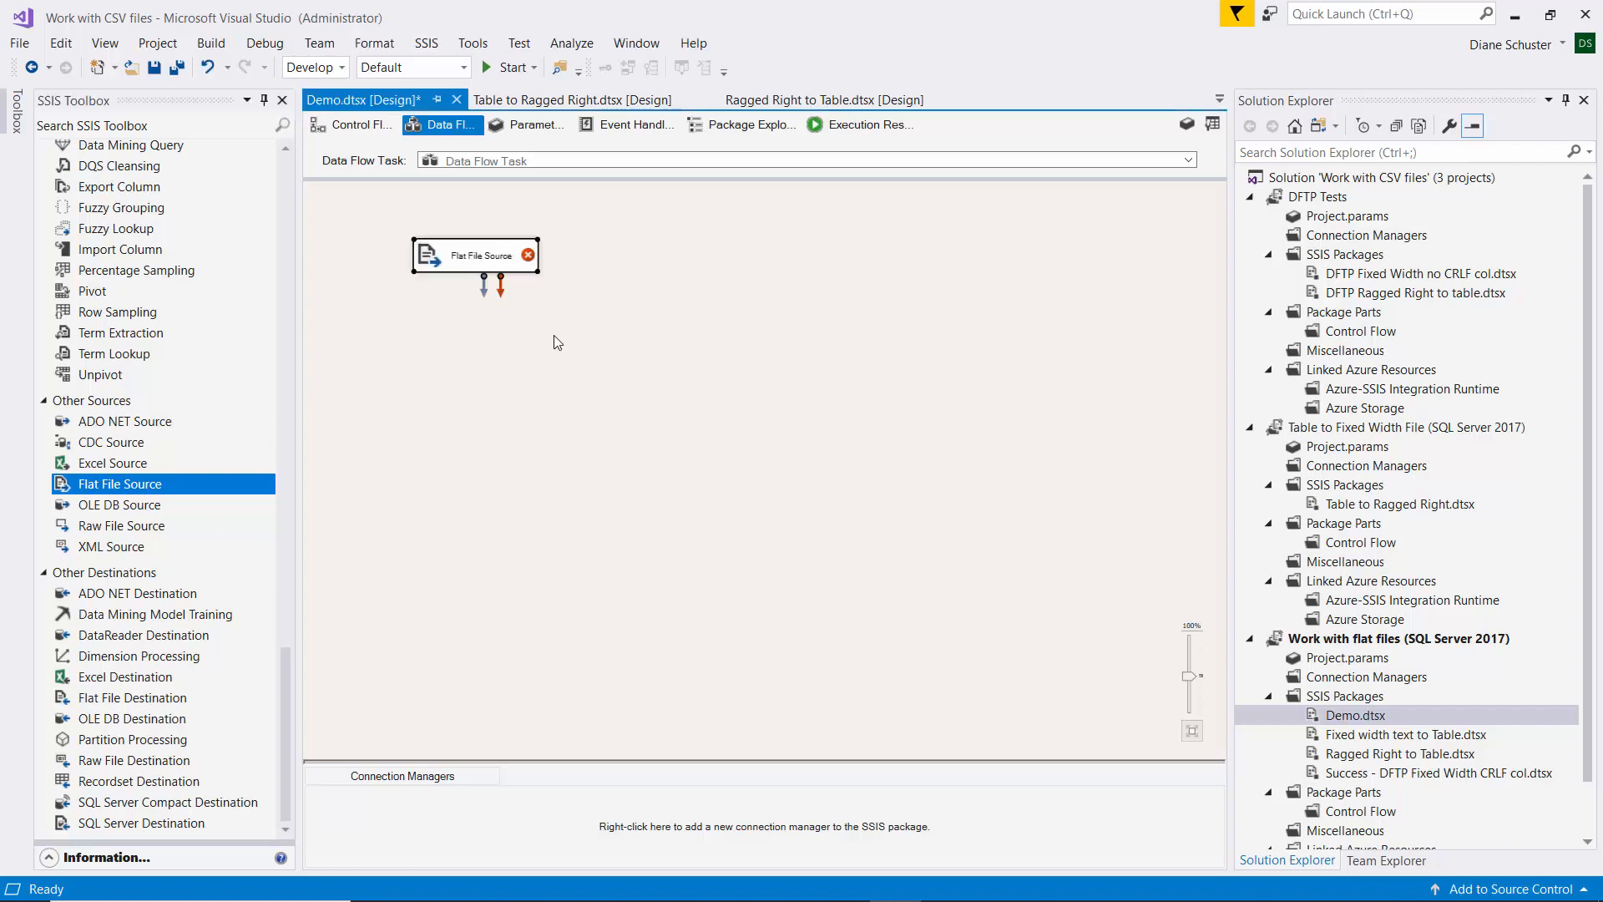
pyautogui.click(488, 258)
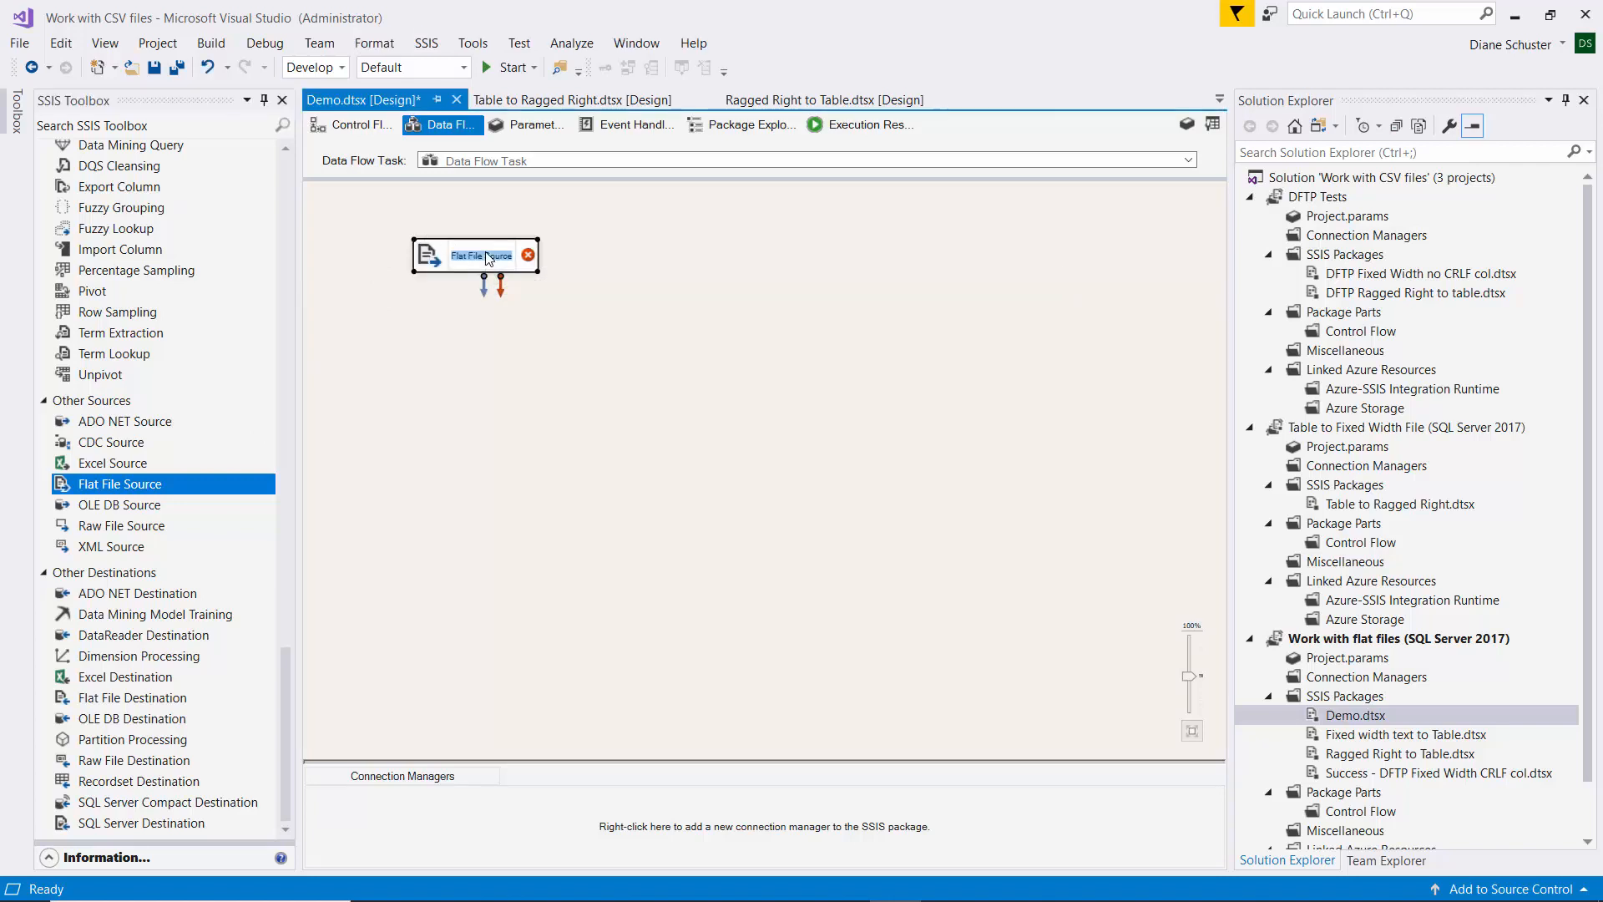
pyautogui.write('Read ra')
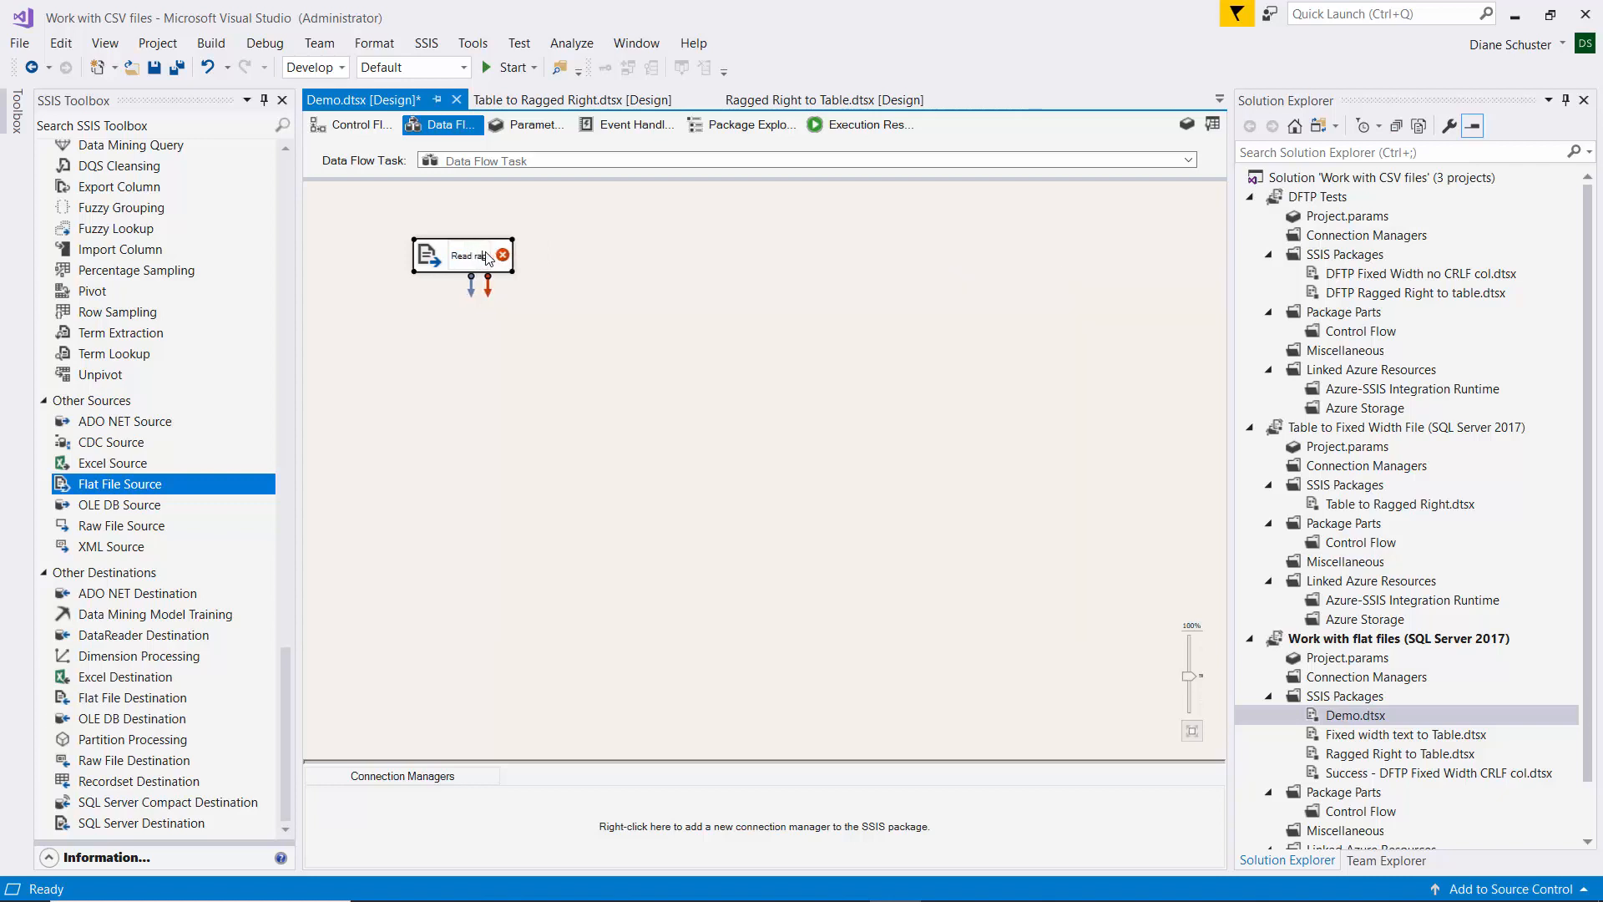
pyautogui.write('gged right da')
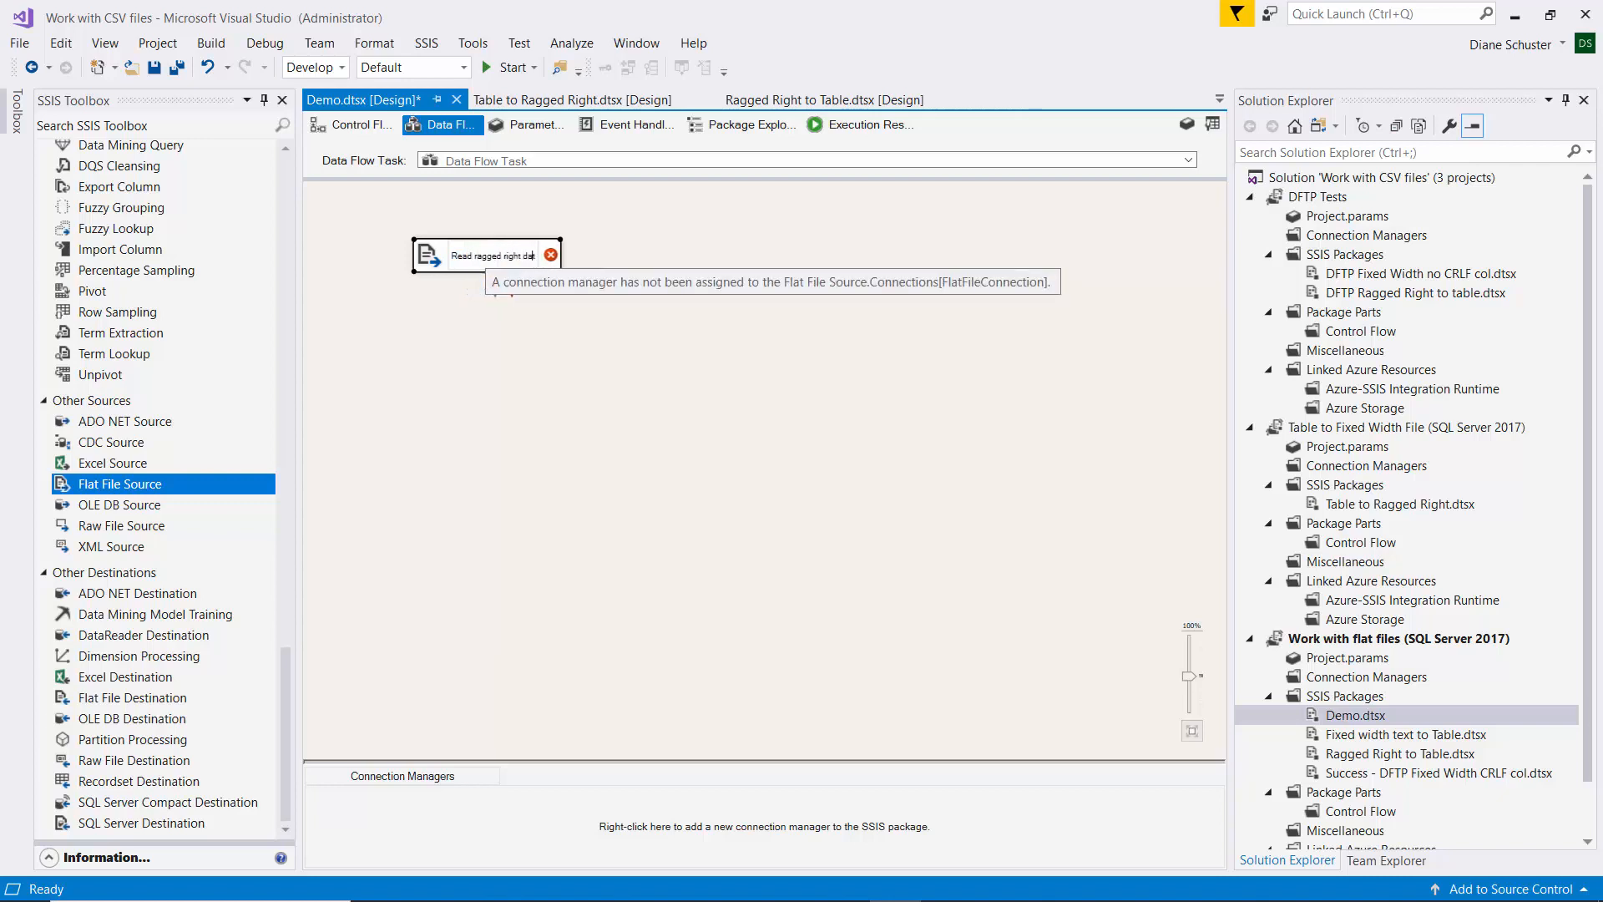
pyautogui.write('ta from flat')
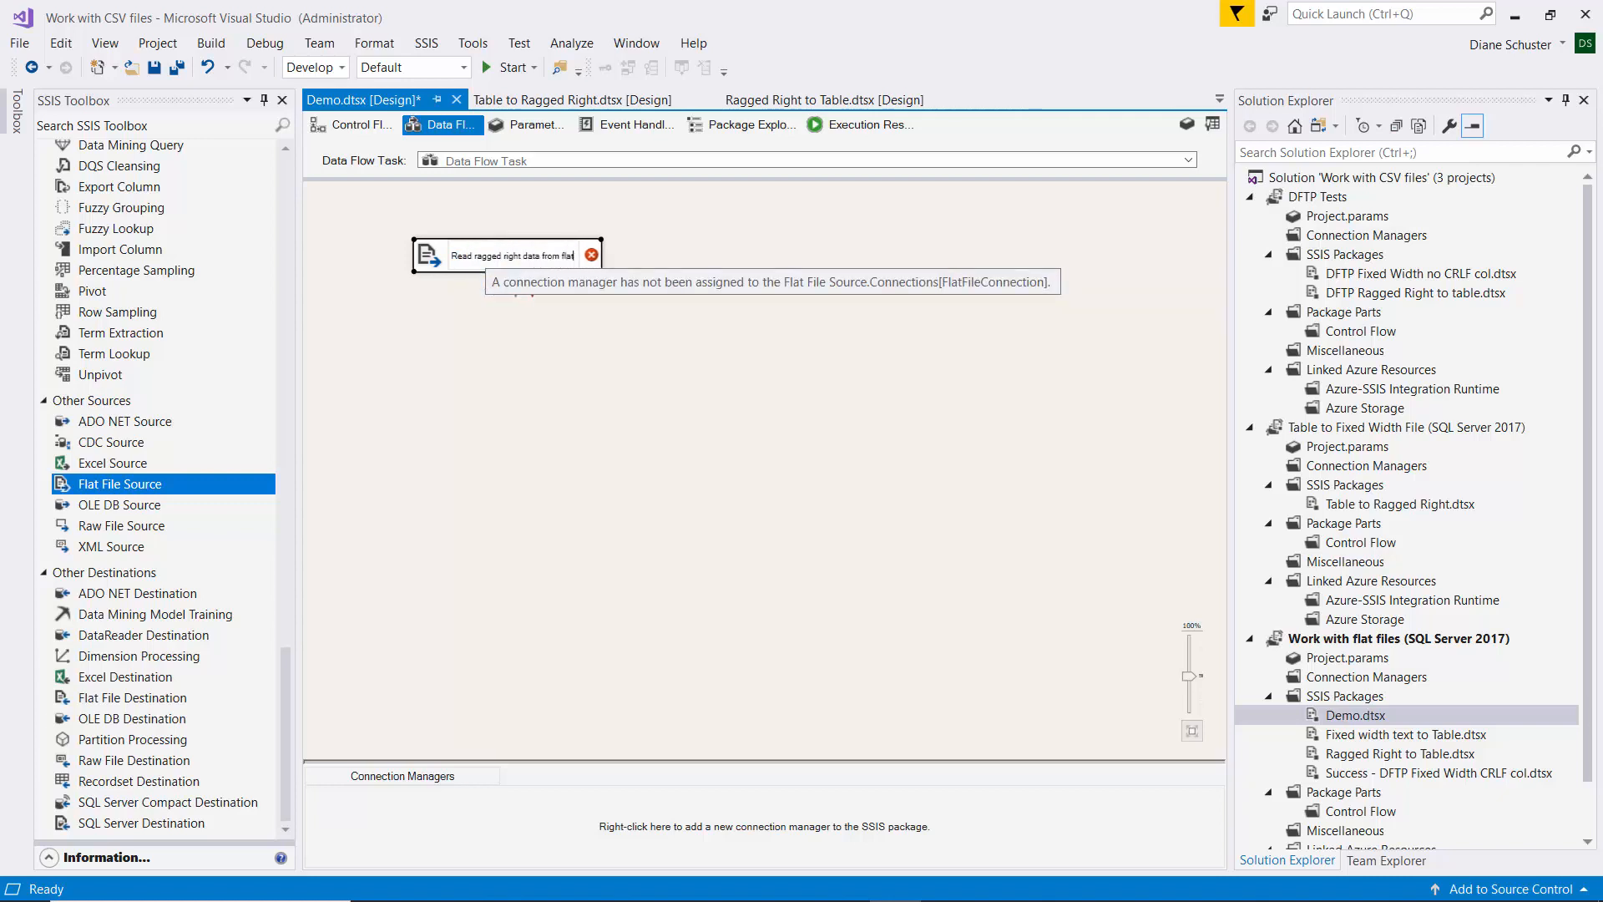
pyautogui.write(' file')
pyautogui.press('Return')
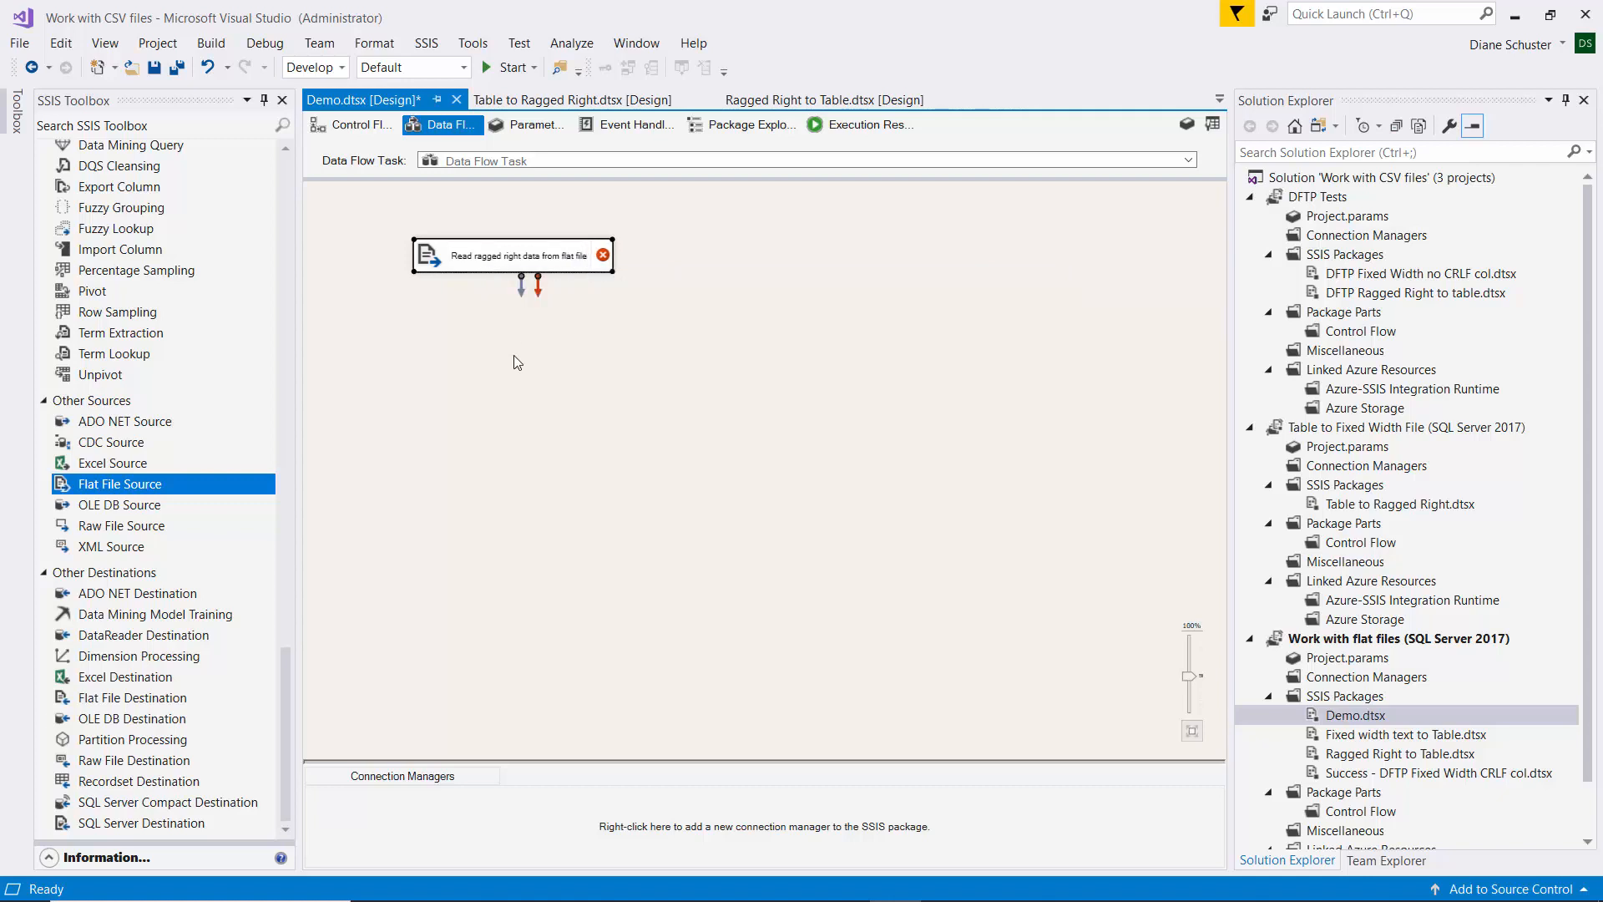
# Step: Create a flat file connection manager for the source that reads Automobile Inventory RR.txt in Ragged right format
pyautogui.doubleClick(583, 255)
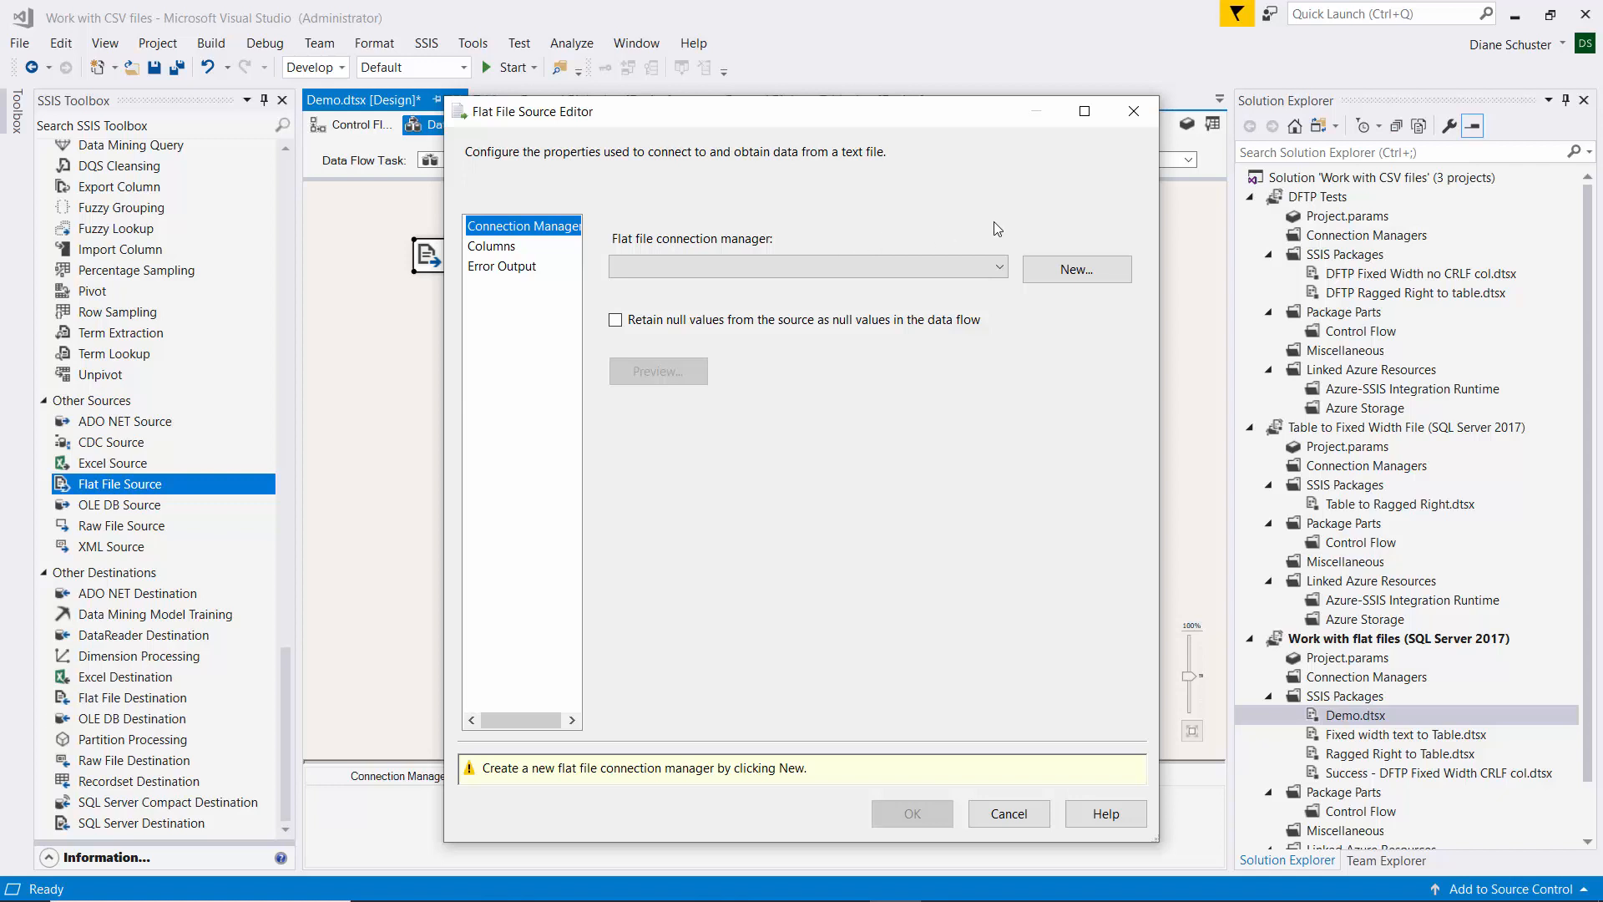
pyautogui.click(1071, 271)
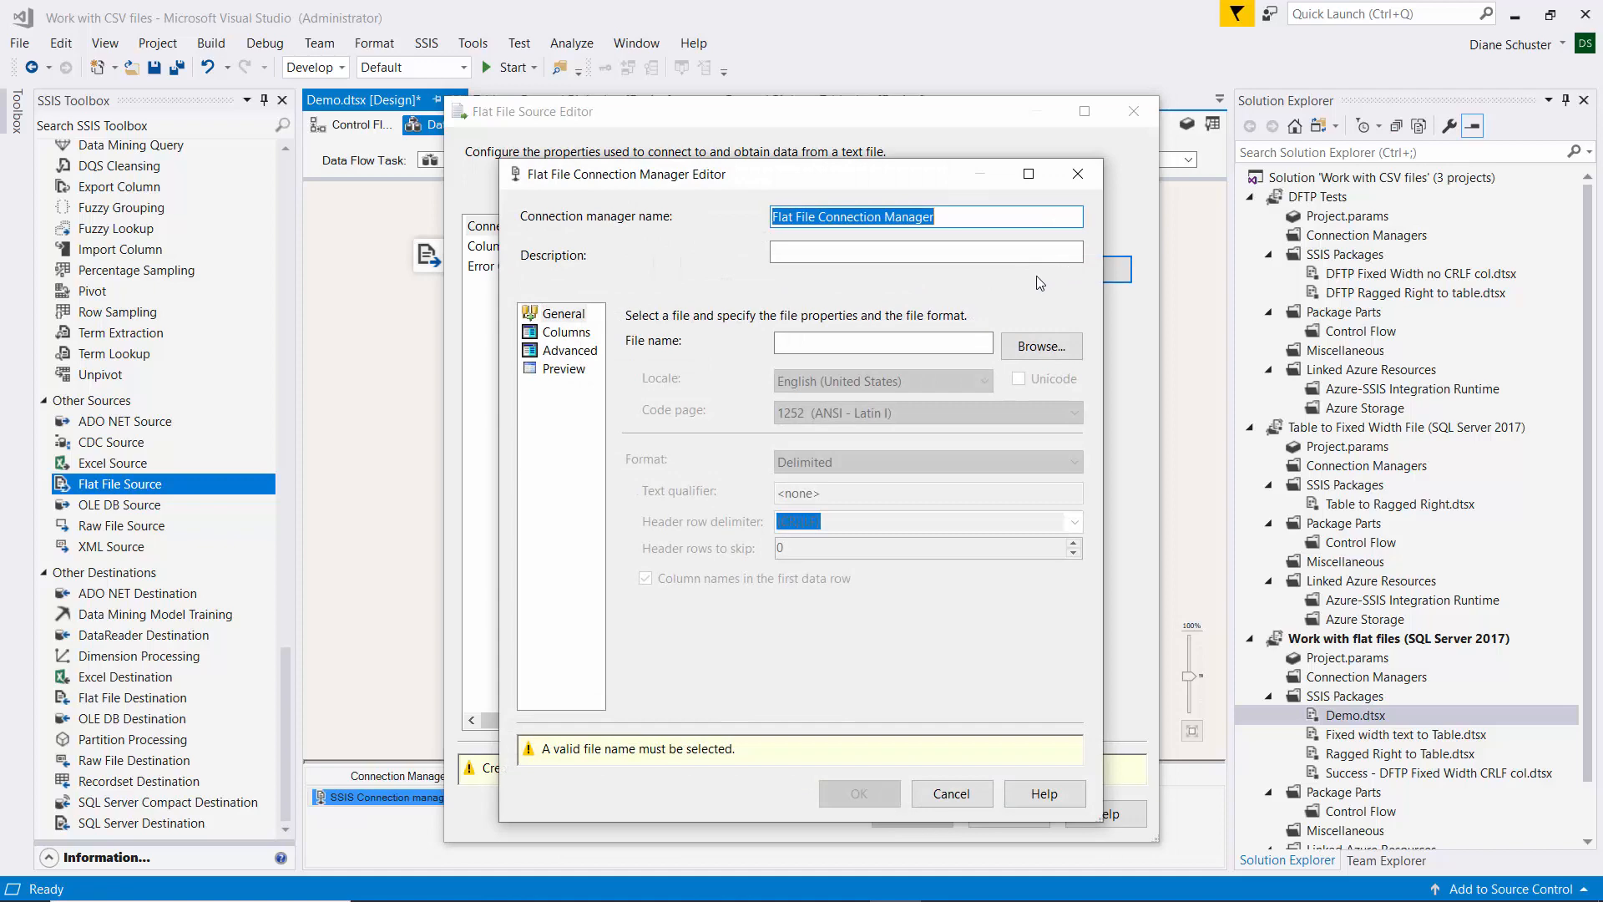
pyautogui.click(1031, 350)
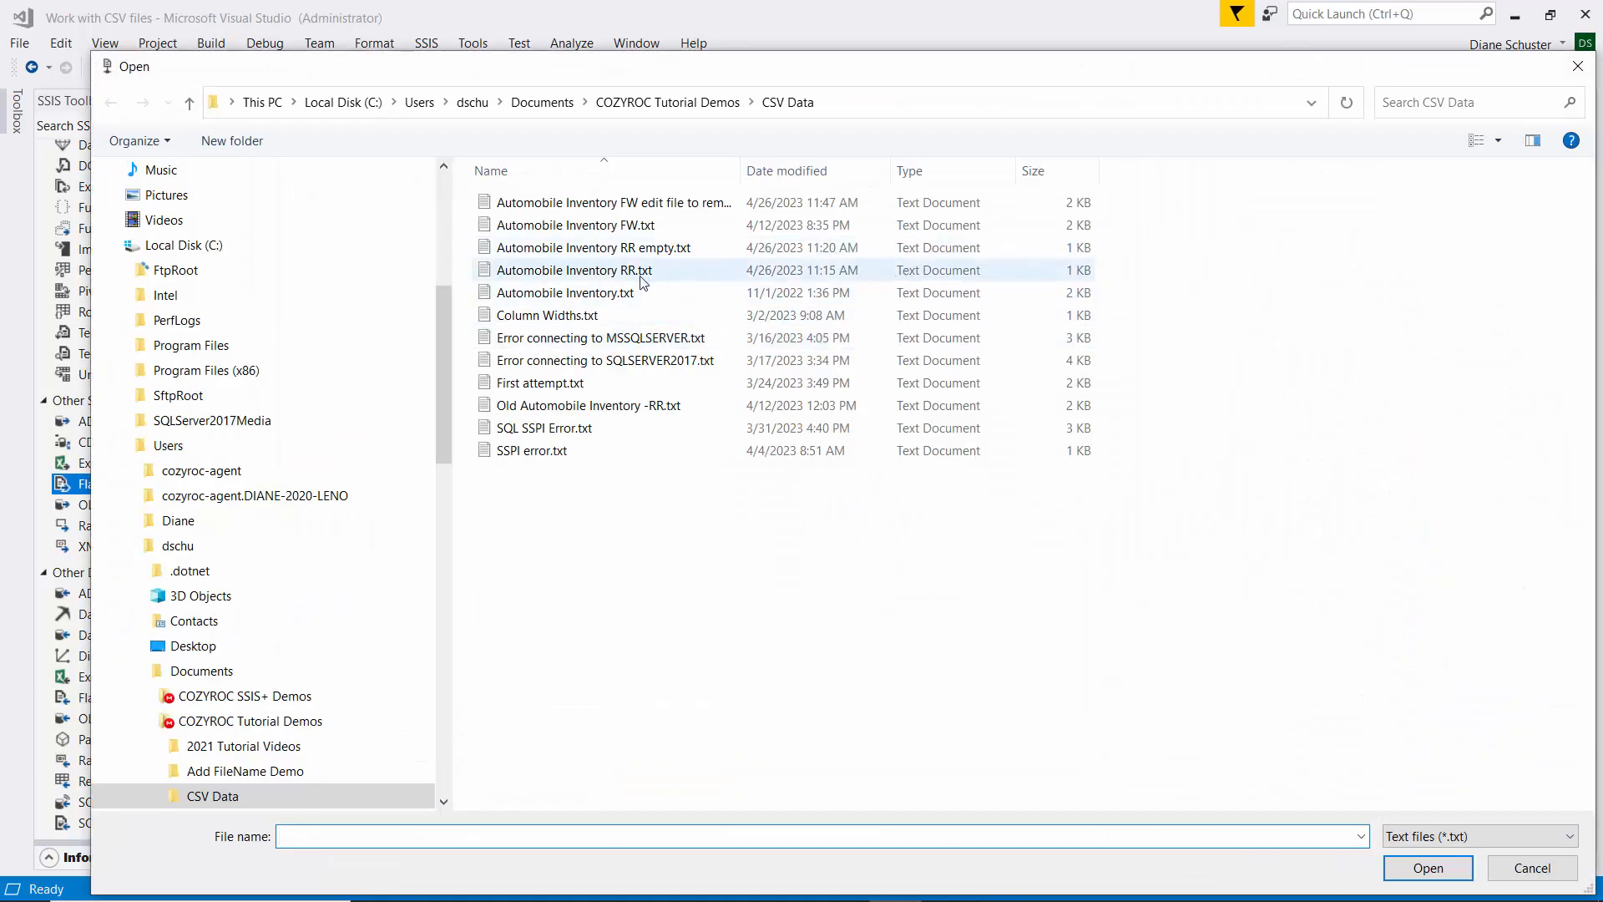
pyautogui.doubleClick(543, 272)
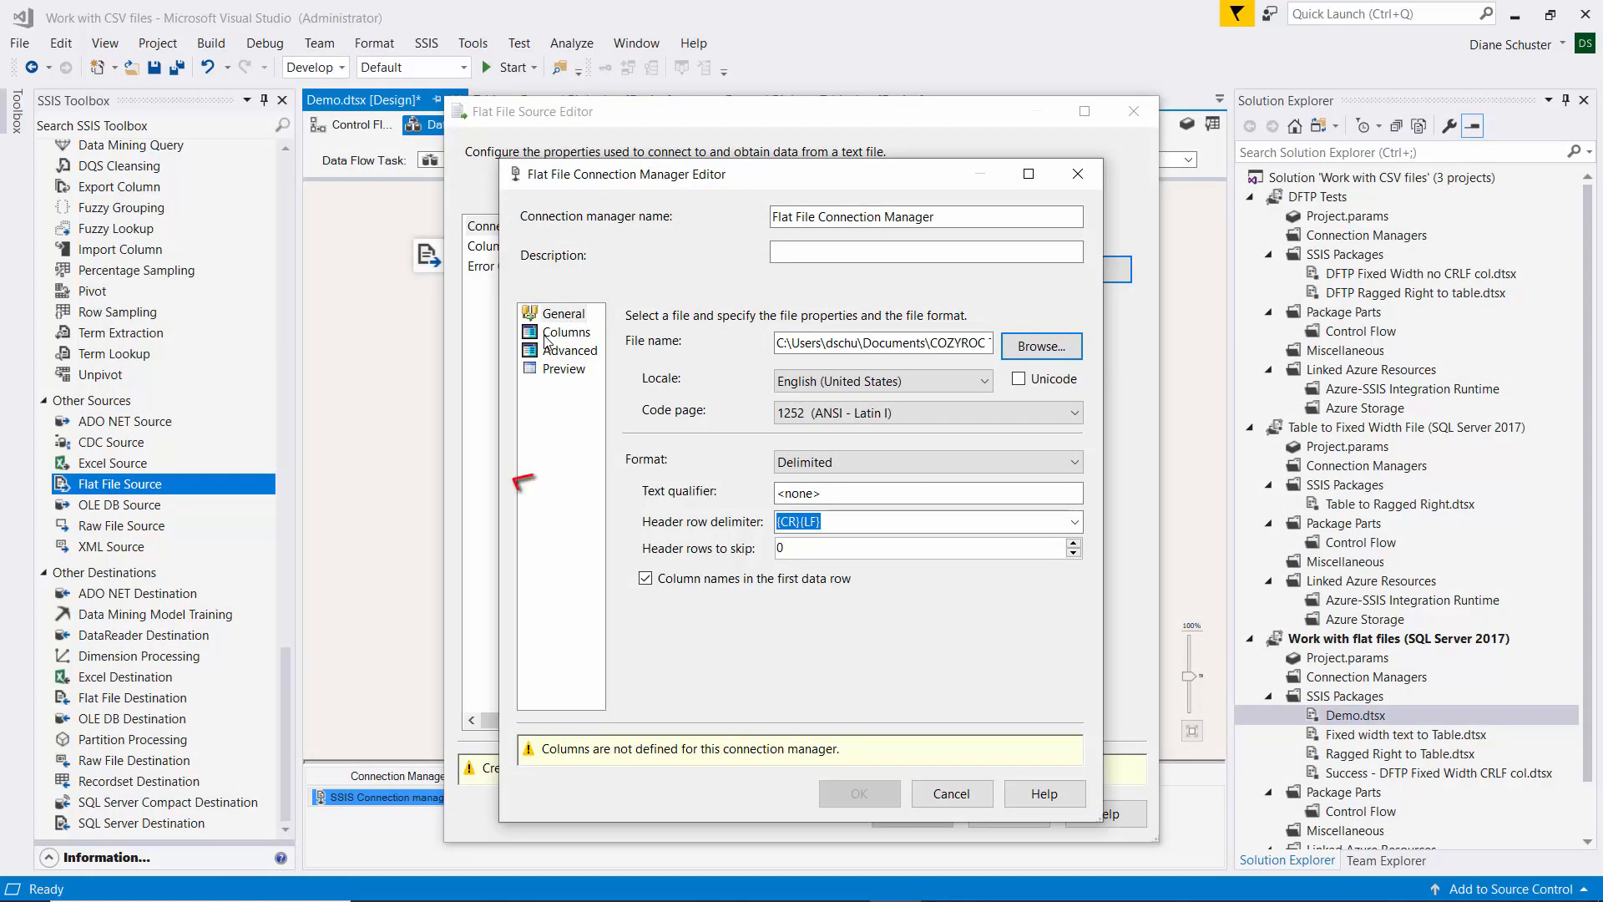
pyautogui.click(1068, 466)
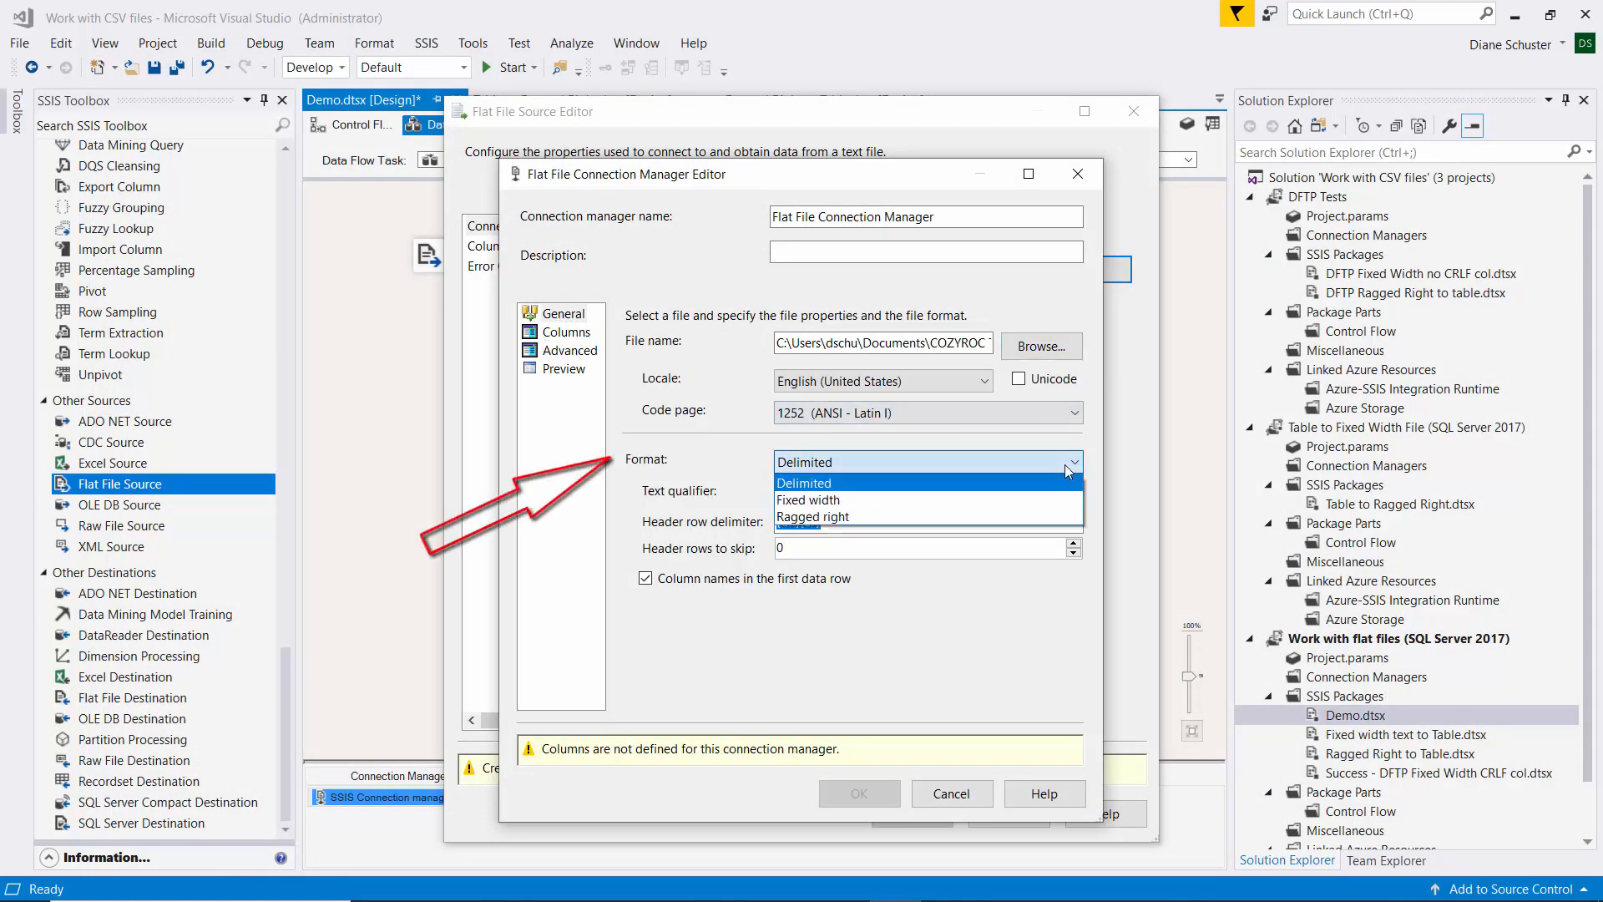
pyautogui.click(854, 518)
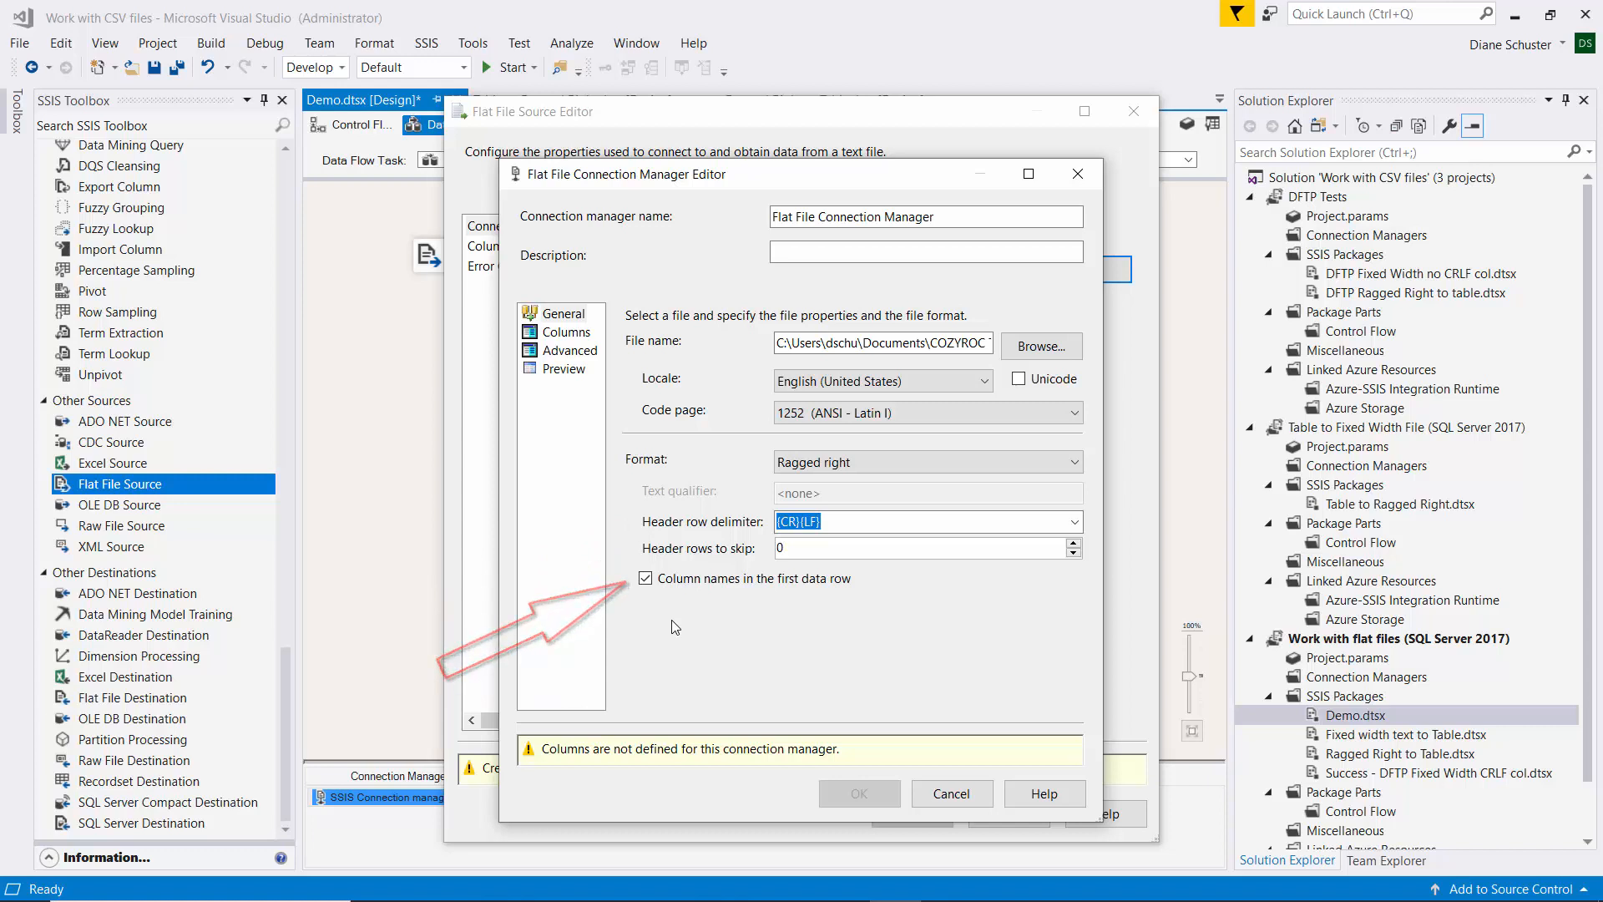
# Step: Display the connection manager's source data columns in Courier New and enlarge the editor to fit all columns
pyautogui.click(567, 334)
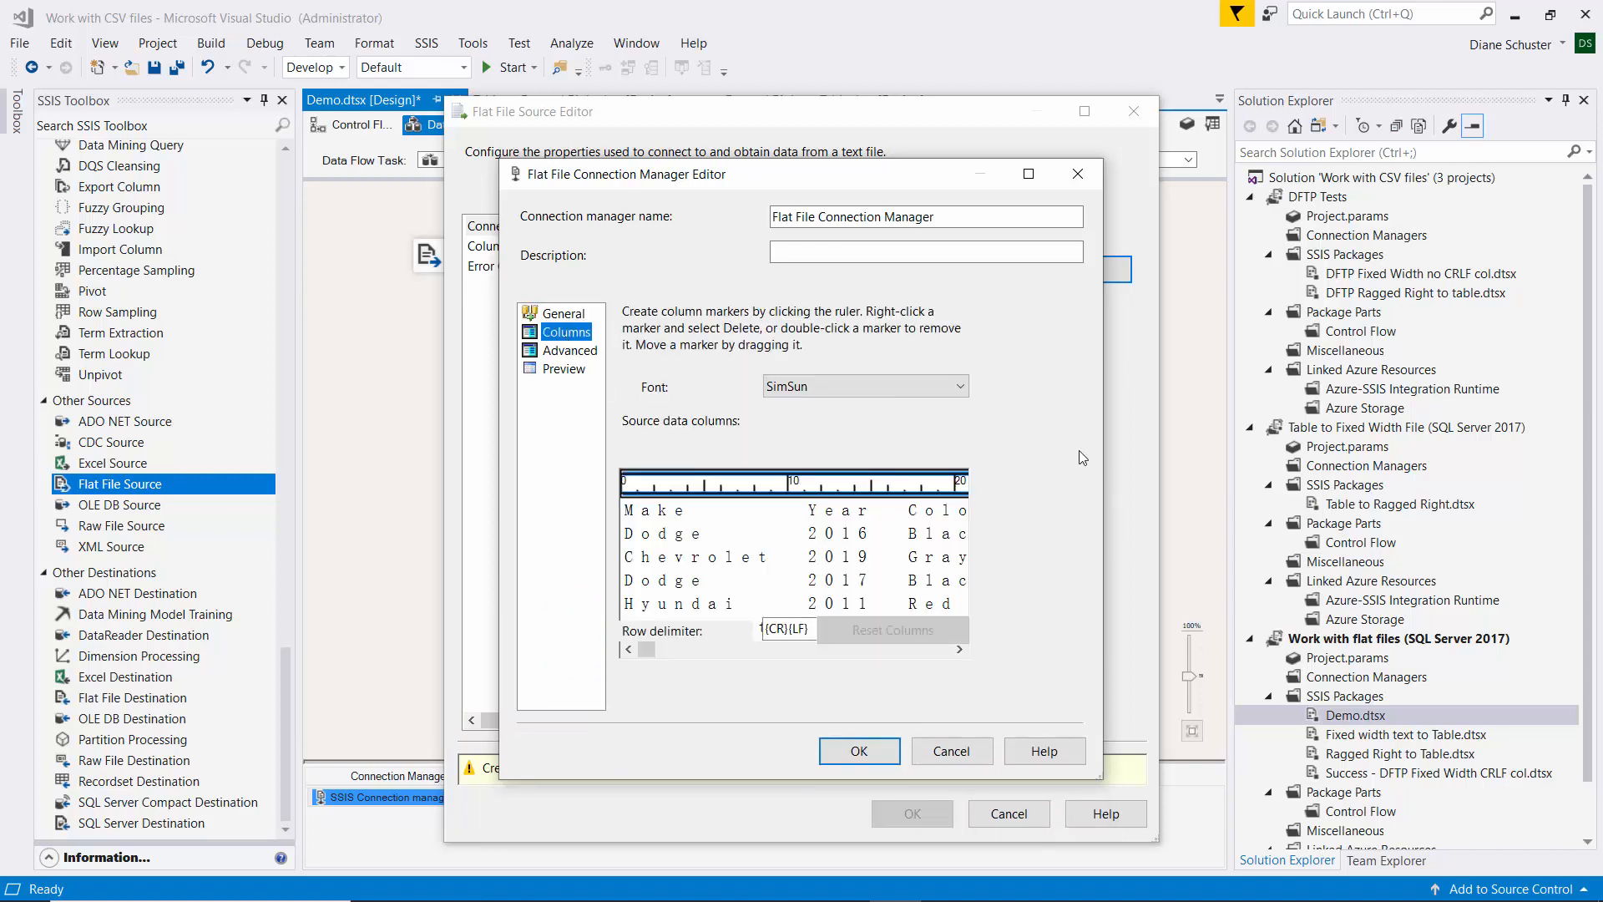
pyautogui.click(962, 388)
pyautogui.click(962, 389)
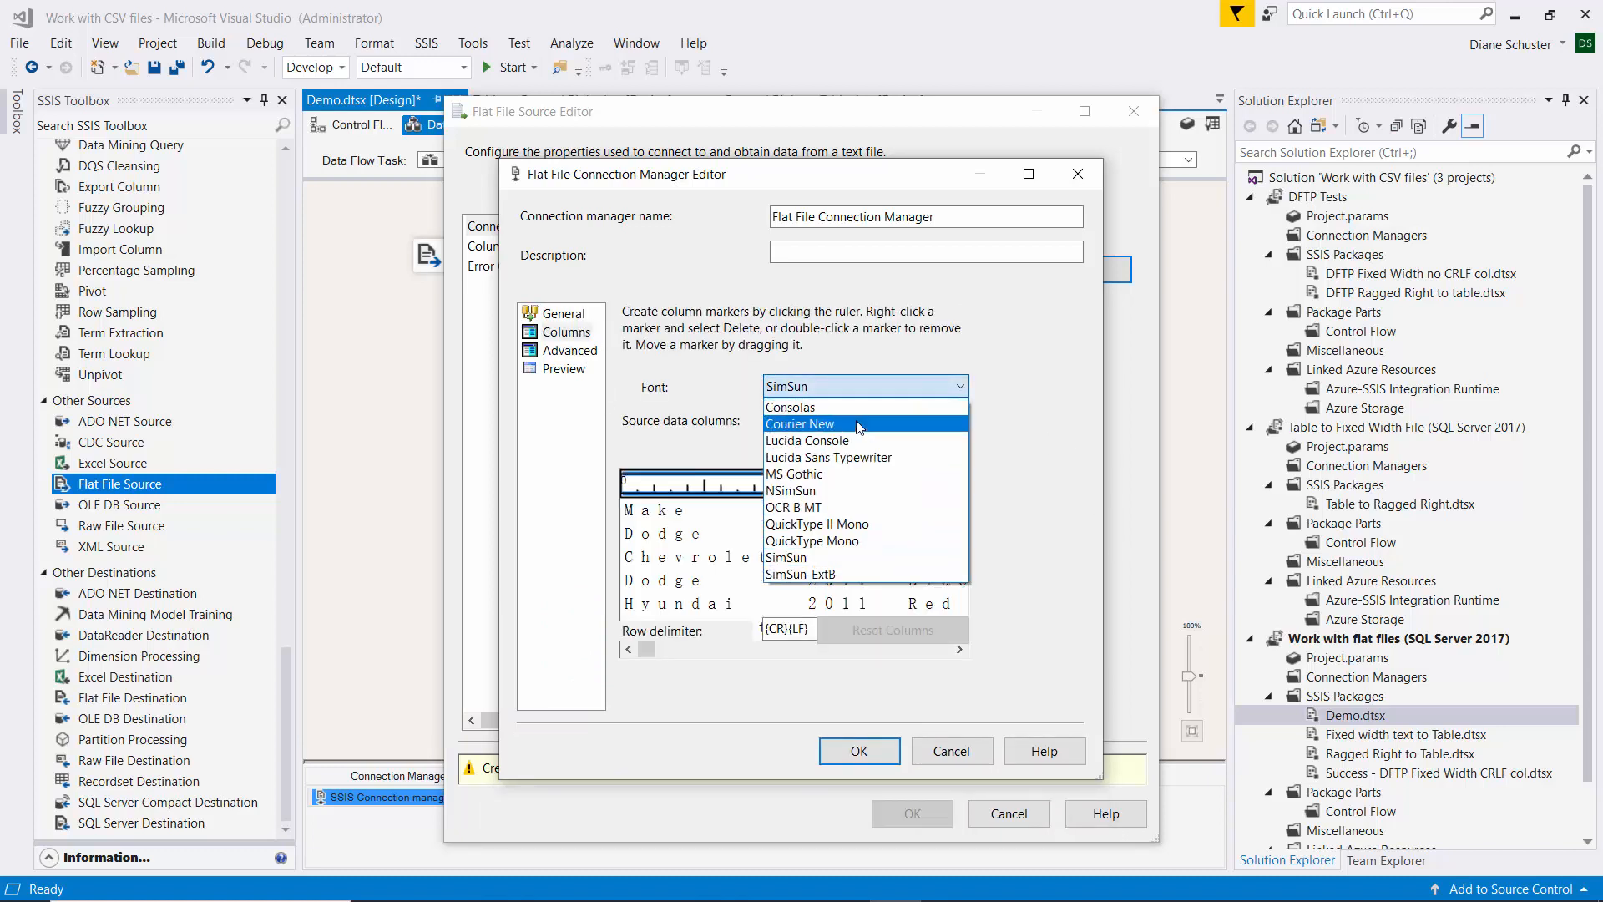
pyautogui.click(827, 420)
pyautogui.moveTo(761, 182); pyautogui.dragTo(600, 111)
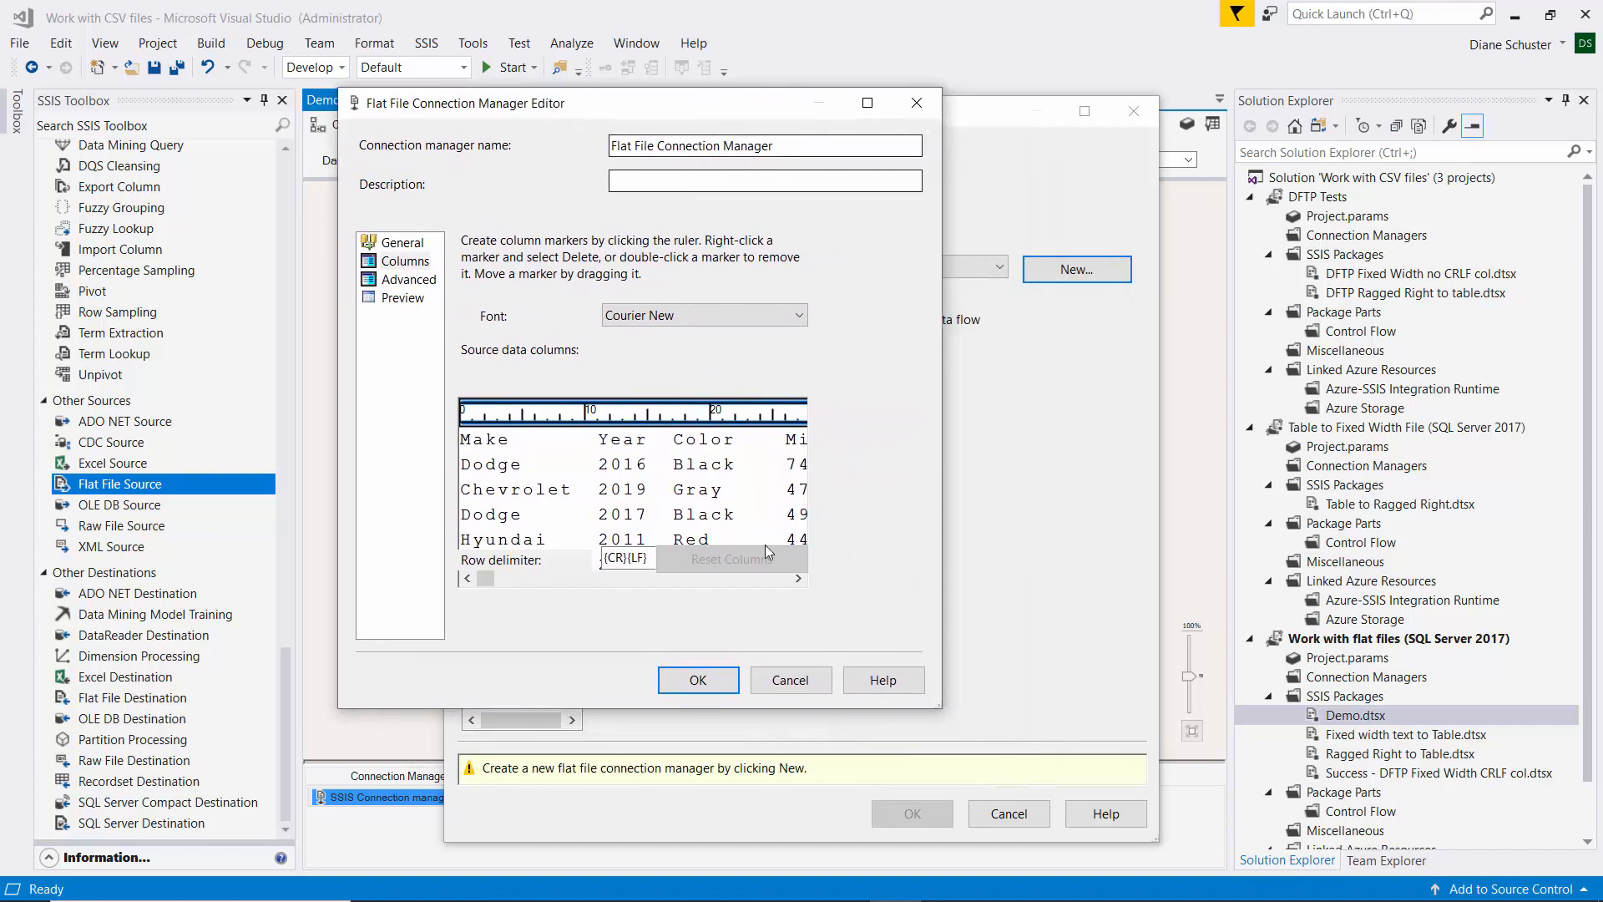
pyautogui.moveTo(973, 716); pyautogui.dragTo(1463, 810)
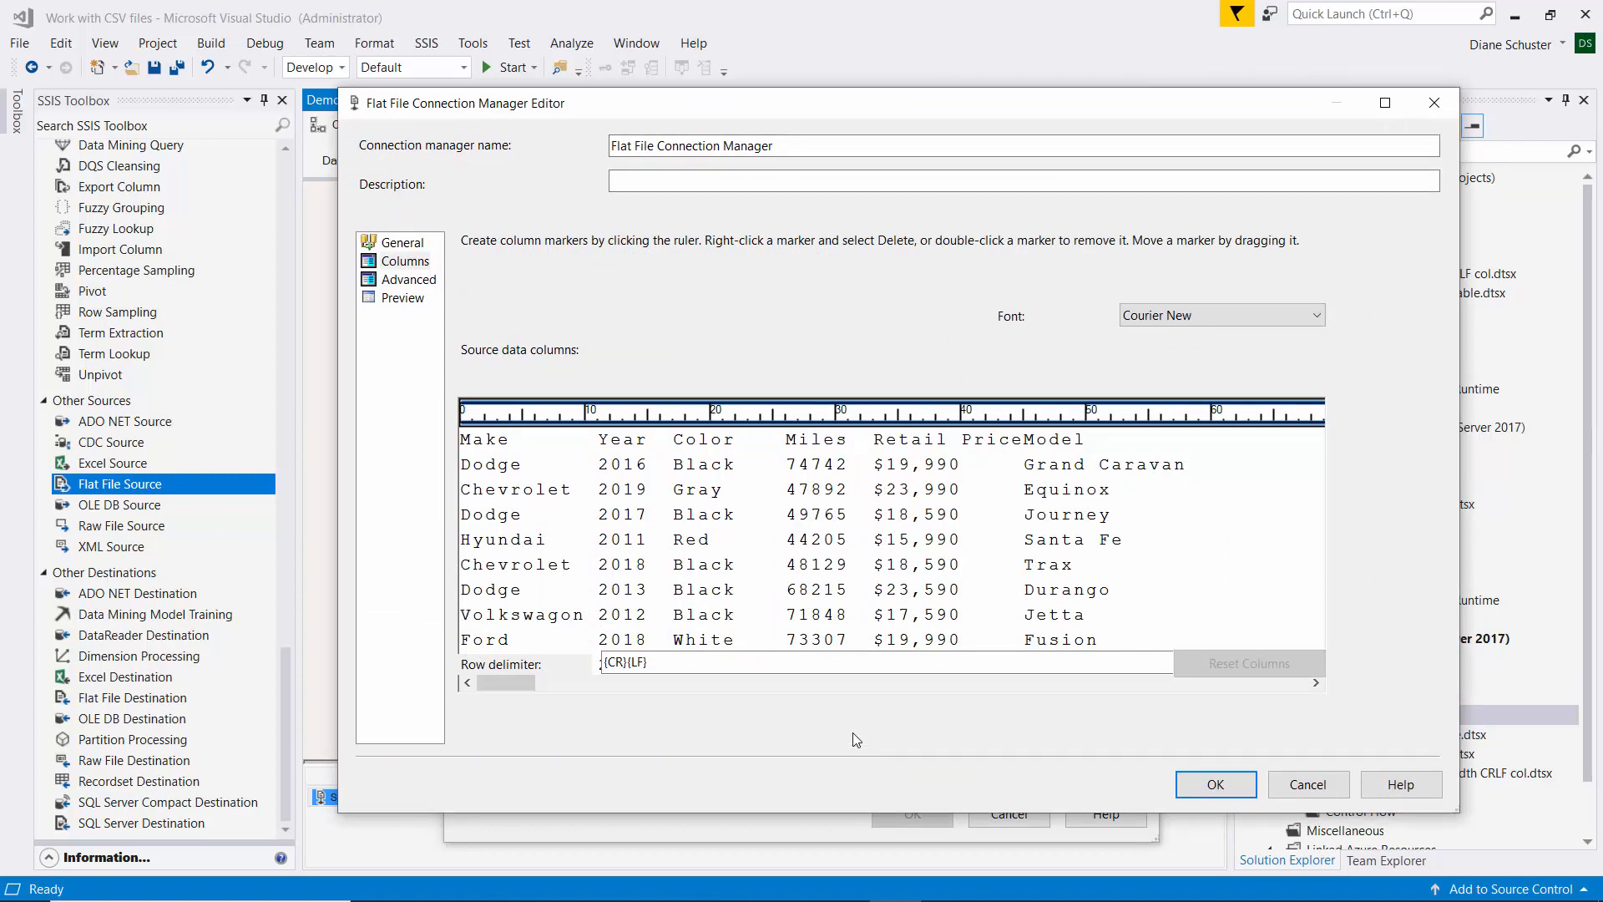
# Step: Place column markers on the ruler at the start of Year, Color, Miles, Retail Price and Model
pyautogui.click(599, 432)
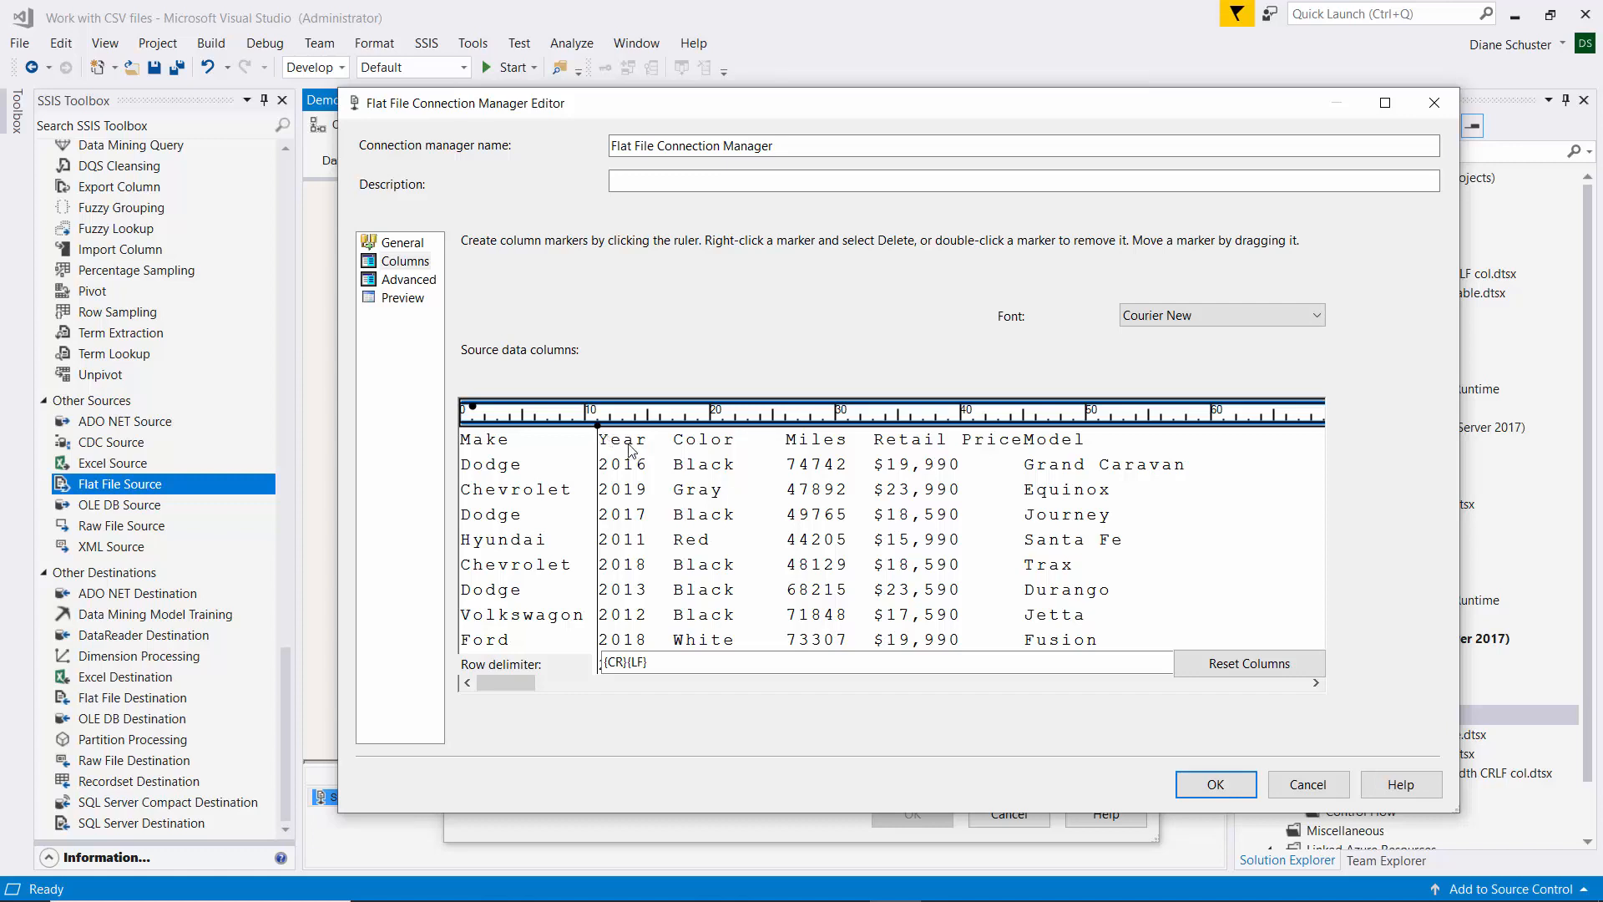
pyautogui.click(675, 434)
pyautogui.click(787, 435)
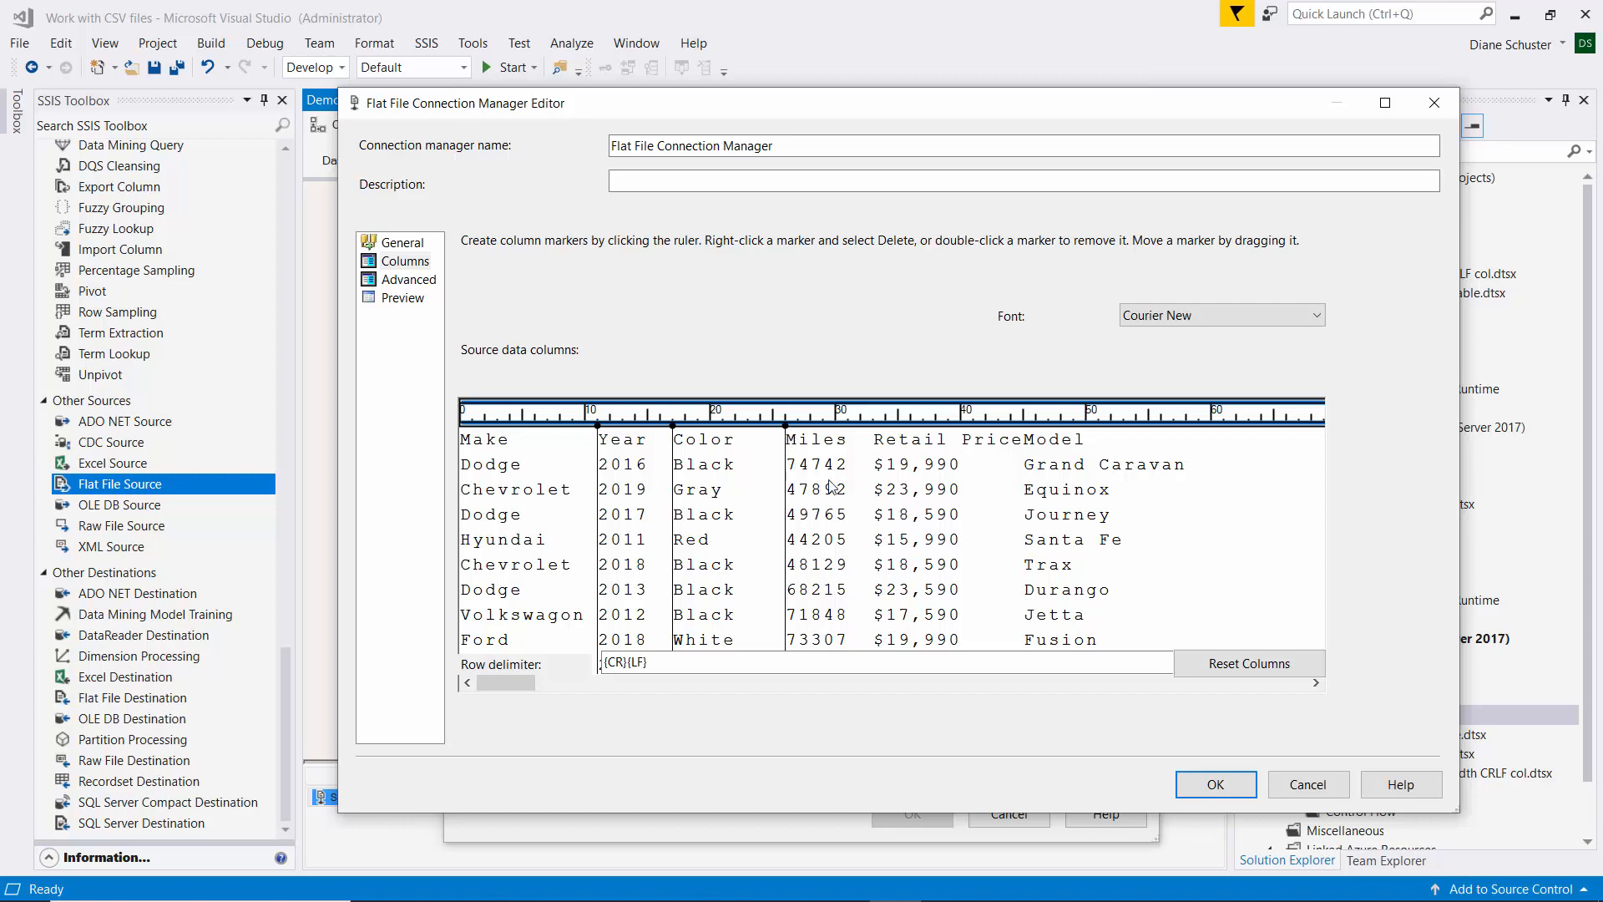
pyautogui.click(874, 435)
pyautogui.click(1025, 433)
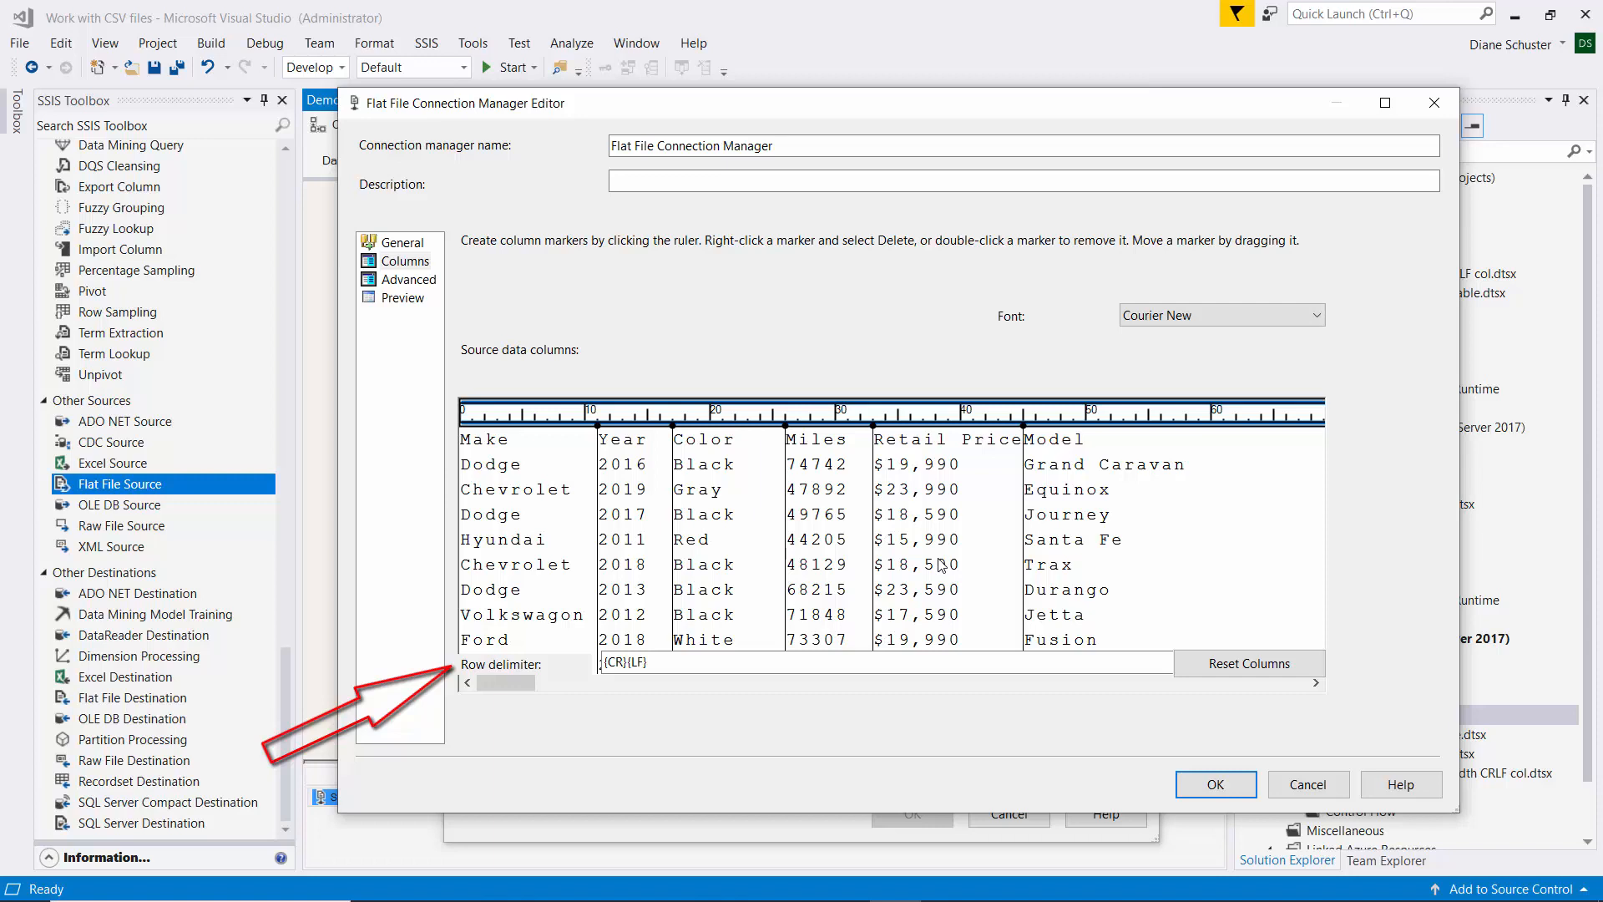
# Step: Examine the column type, width and delimiter properties of the Make, Year, Color, Miles, Retail Price and Model columns
pyautogui.click(414, 281)
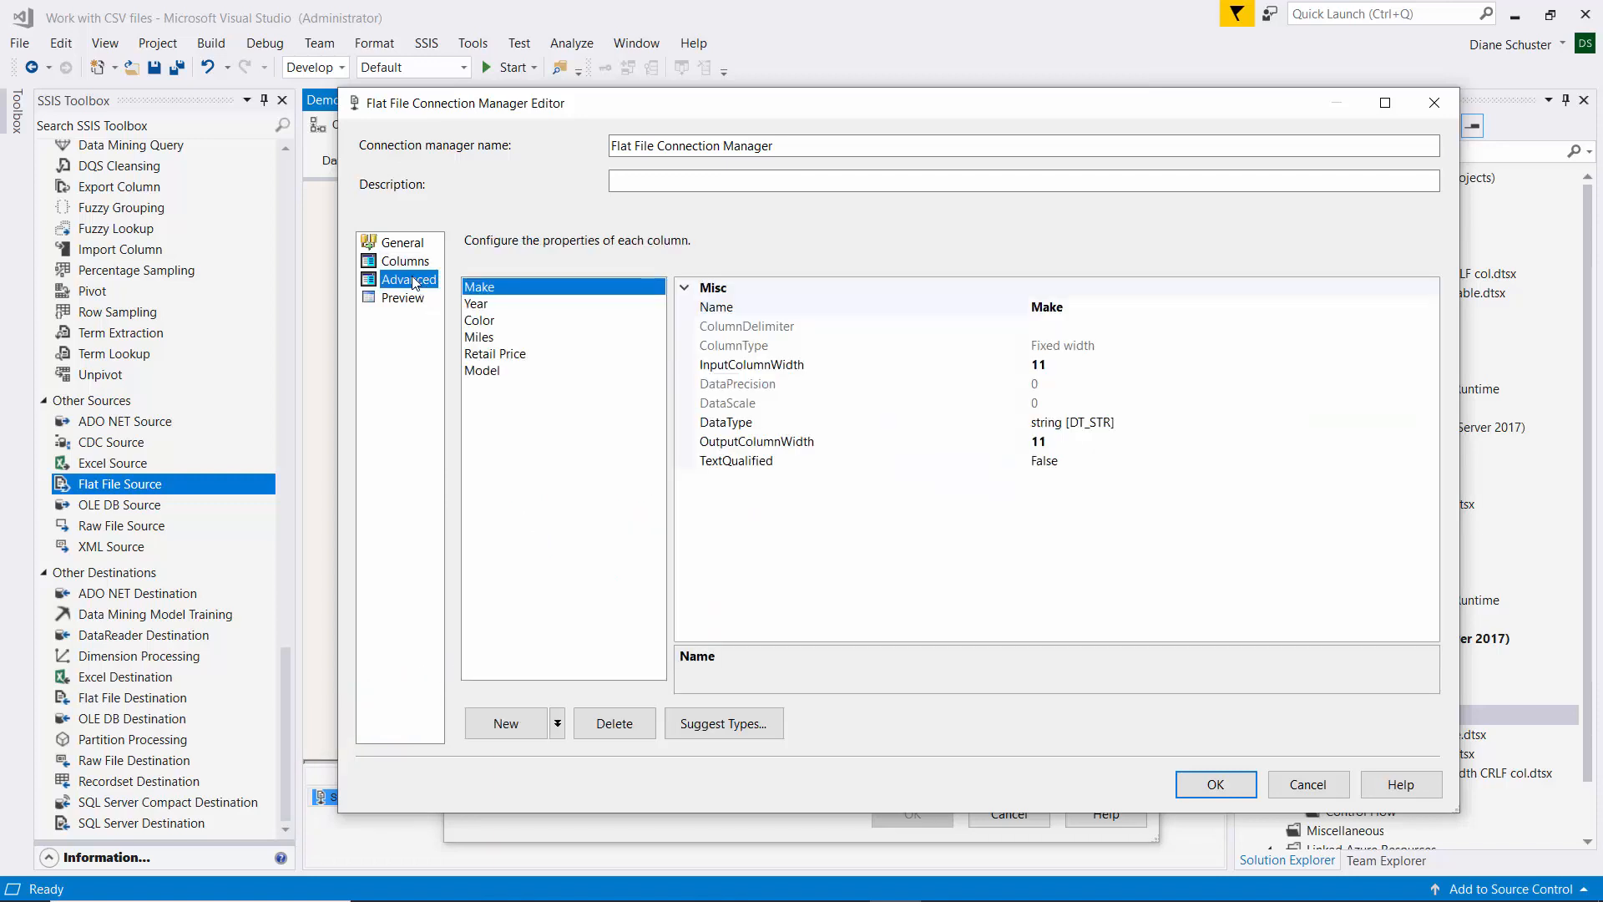
pyautogui.click(1135, 310)
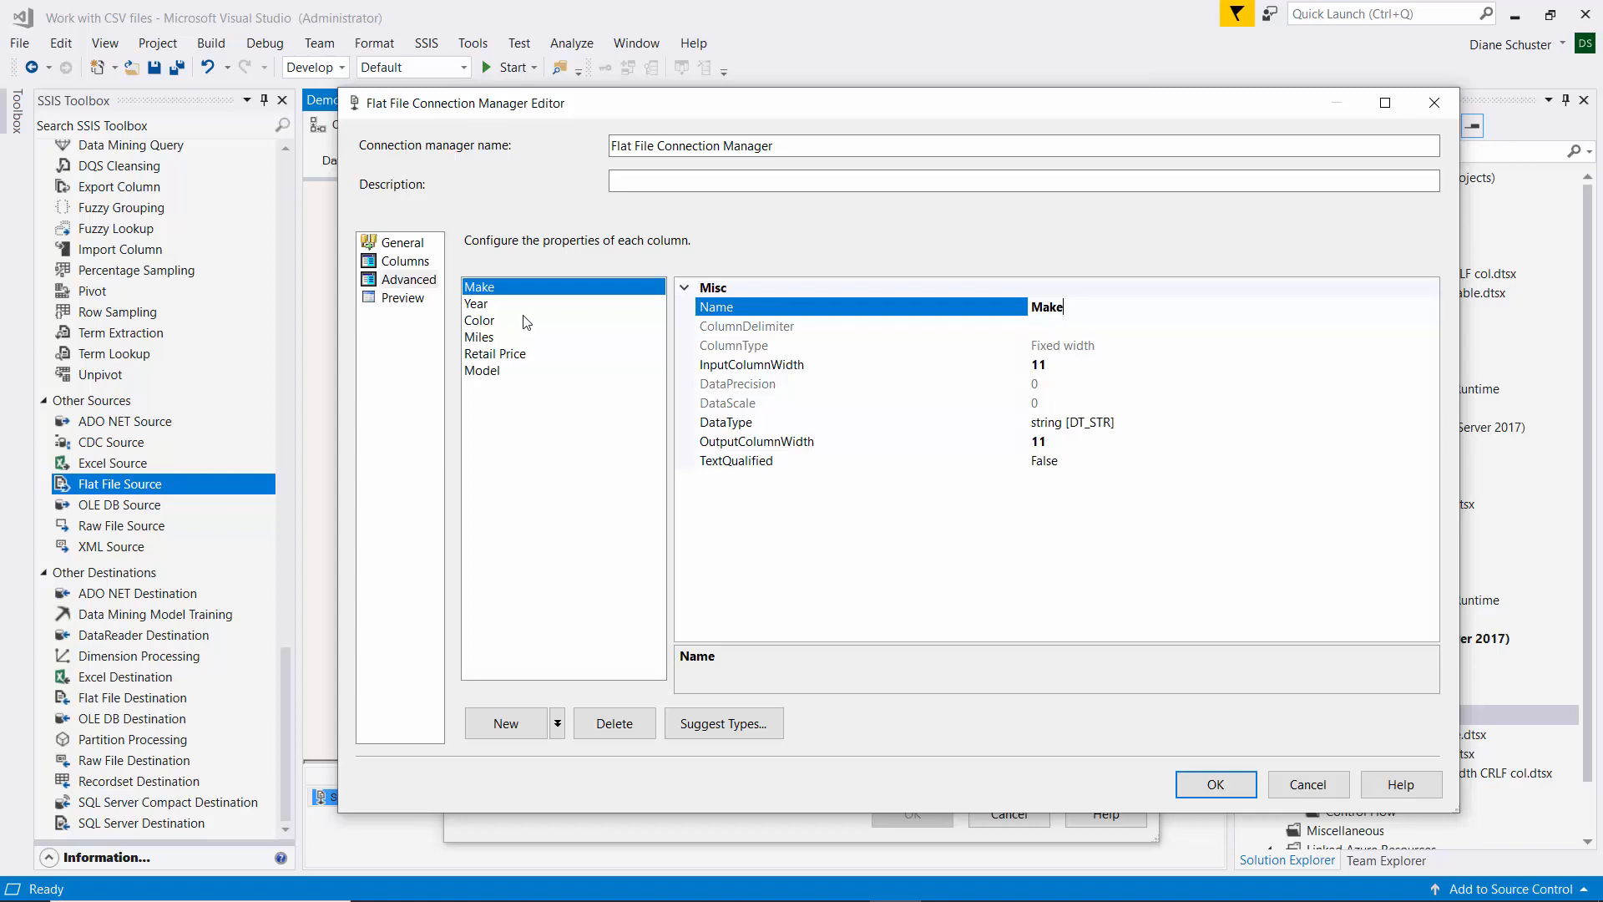
pyautogui.click(484, 306)
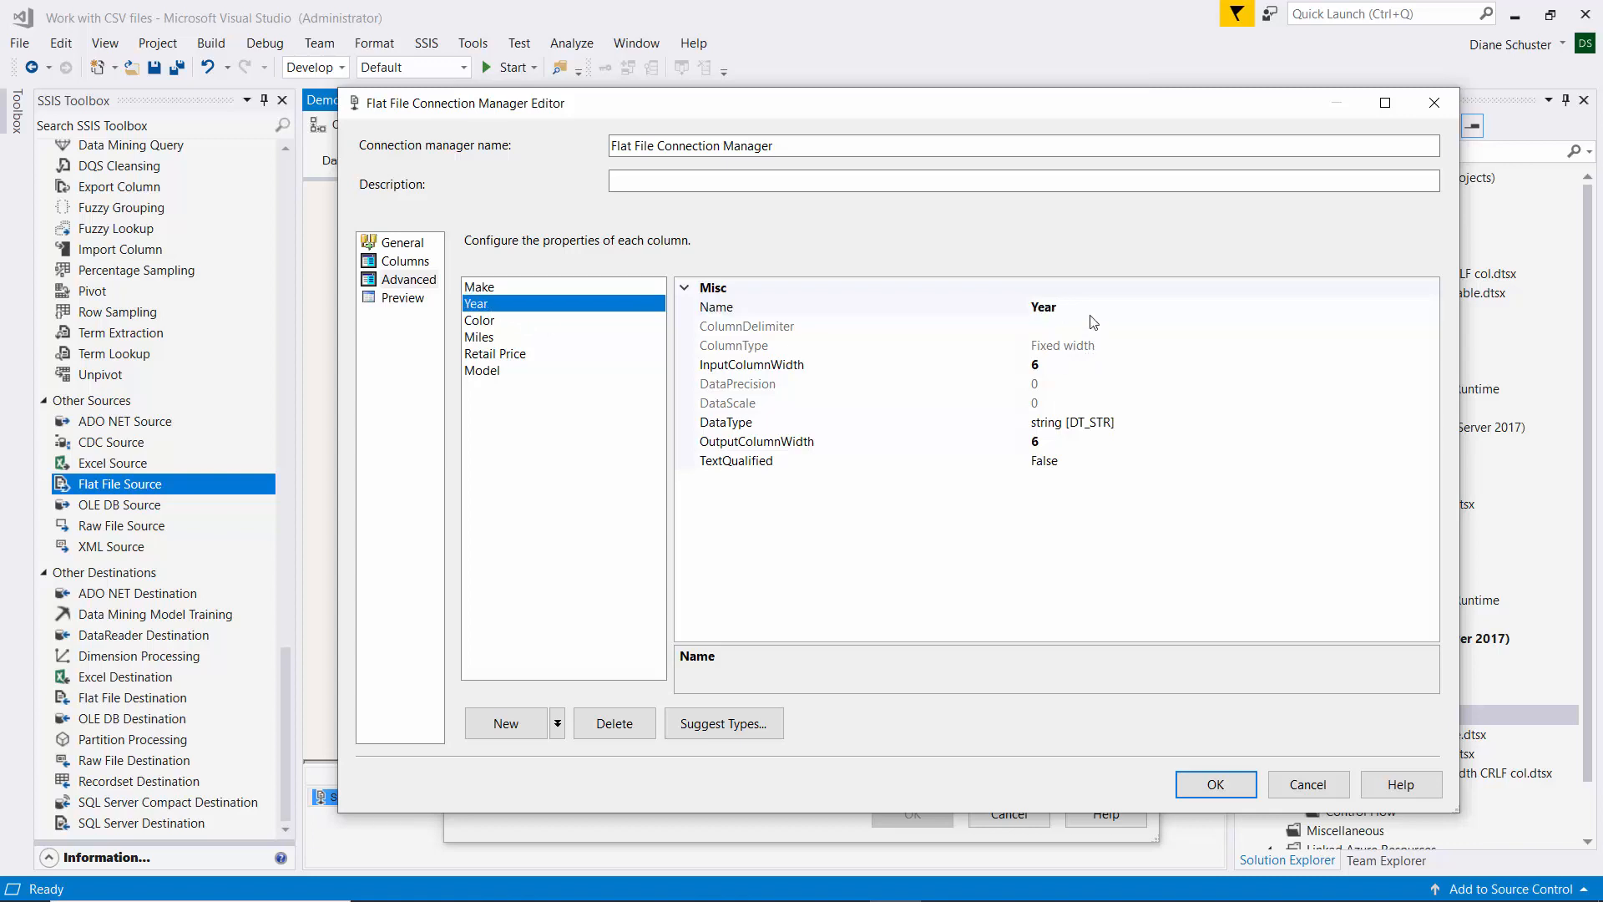
pyautogui.click(513, 288)
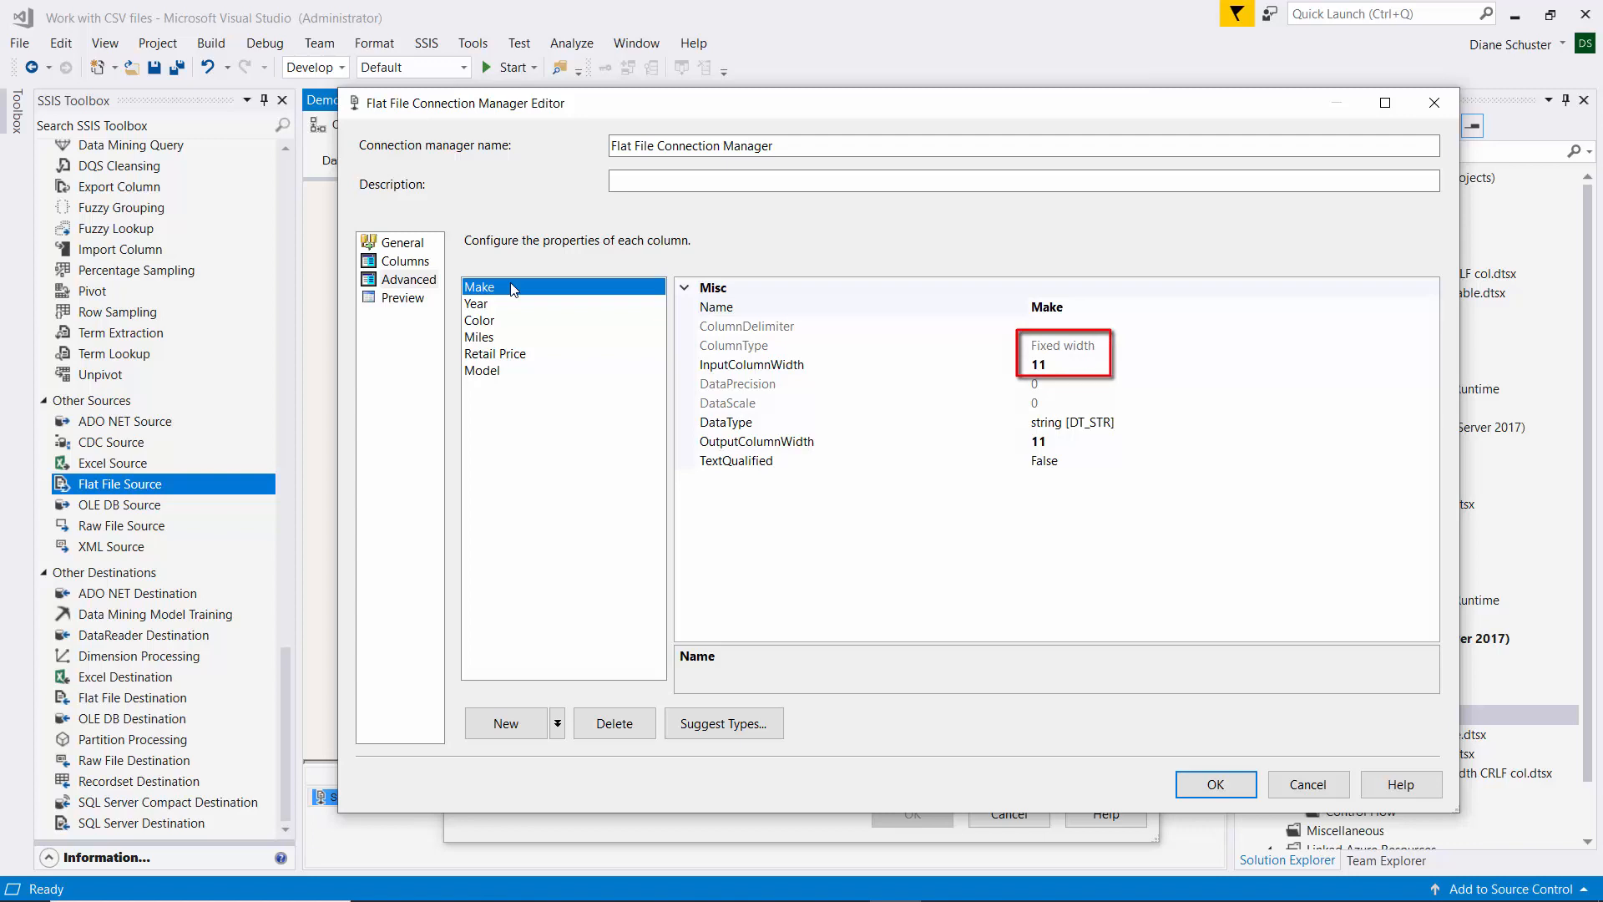
pyautogui.click(508, 306)
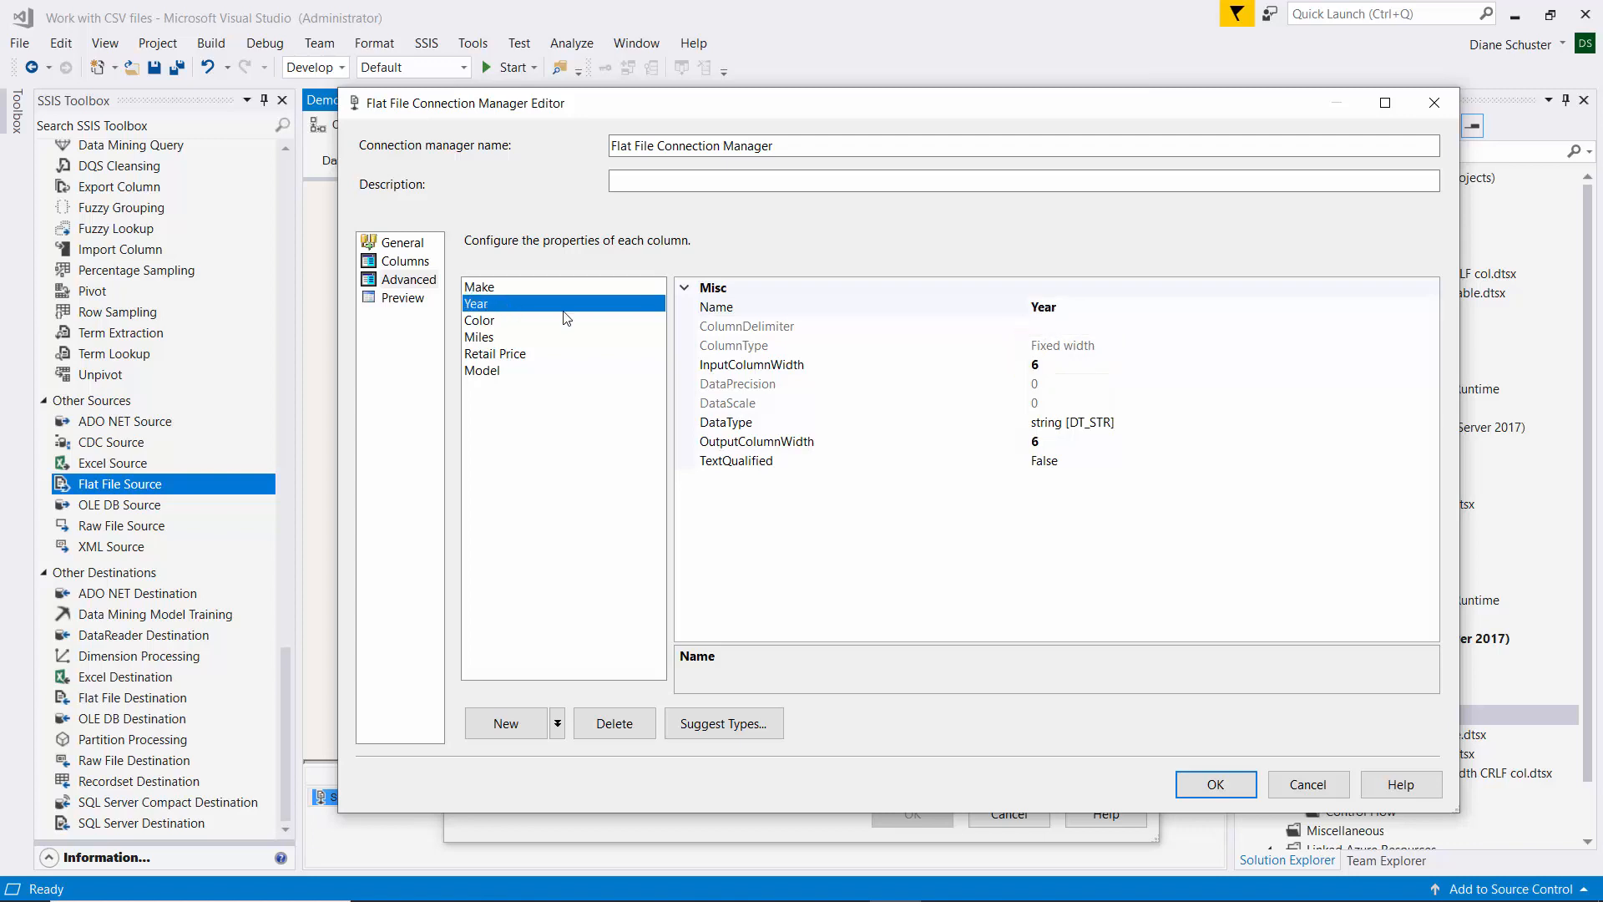
pyautogui.click(1173, 303)
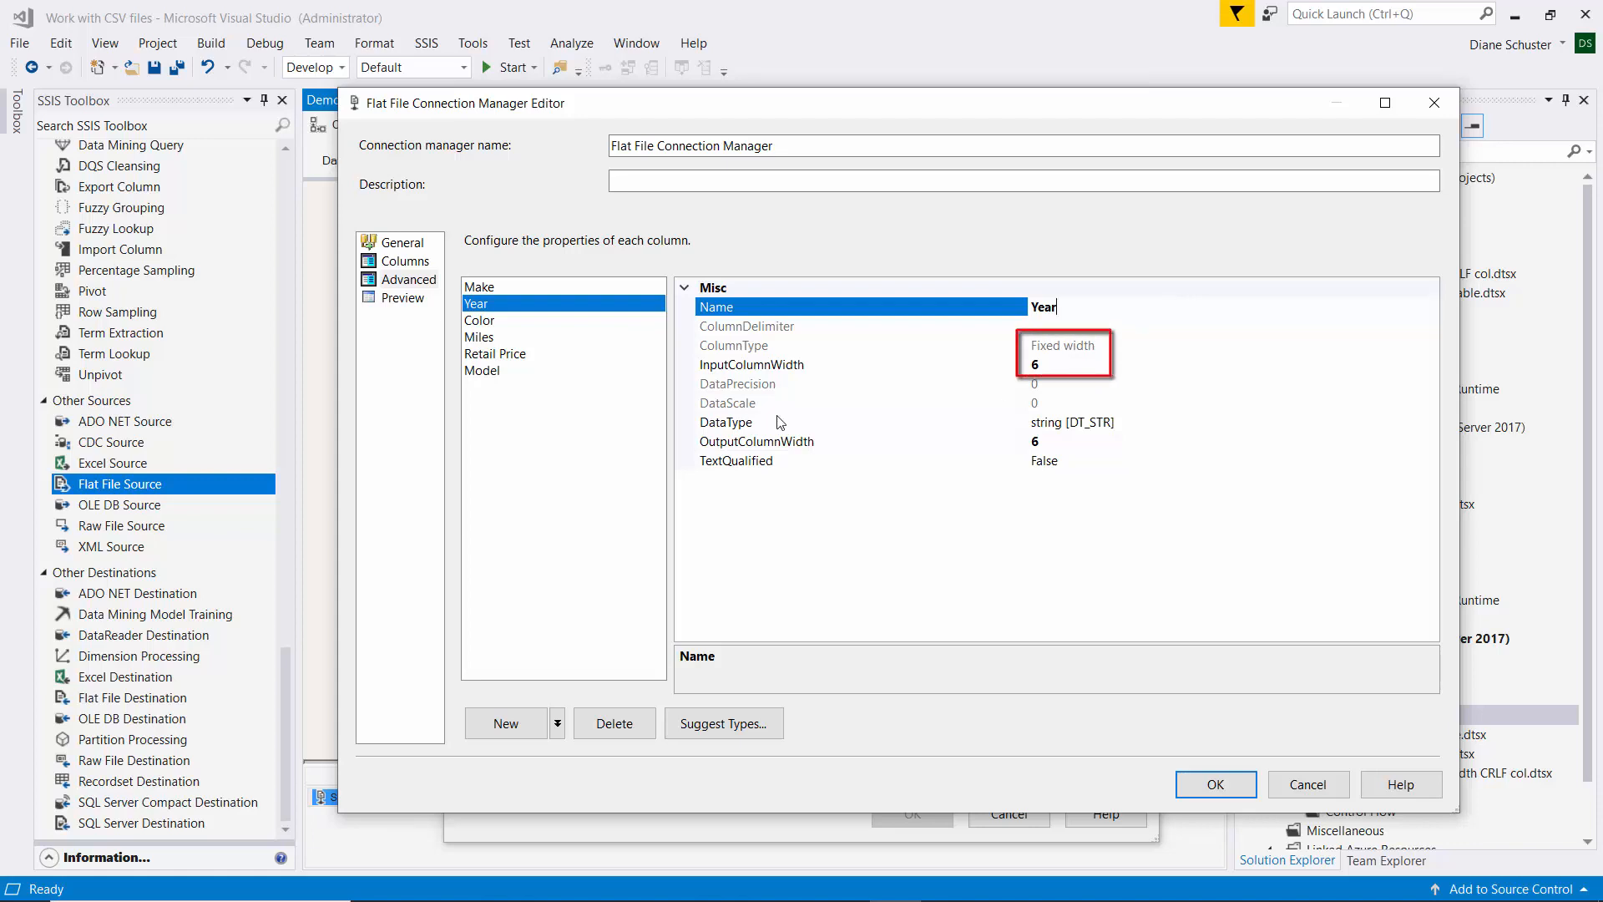
pyautogui.click(485, 322)
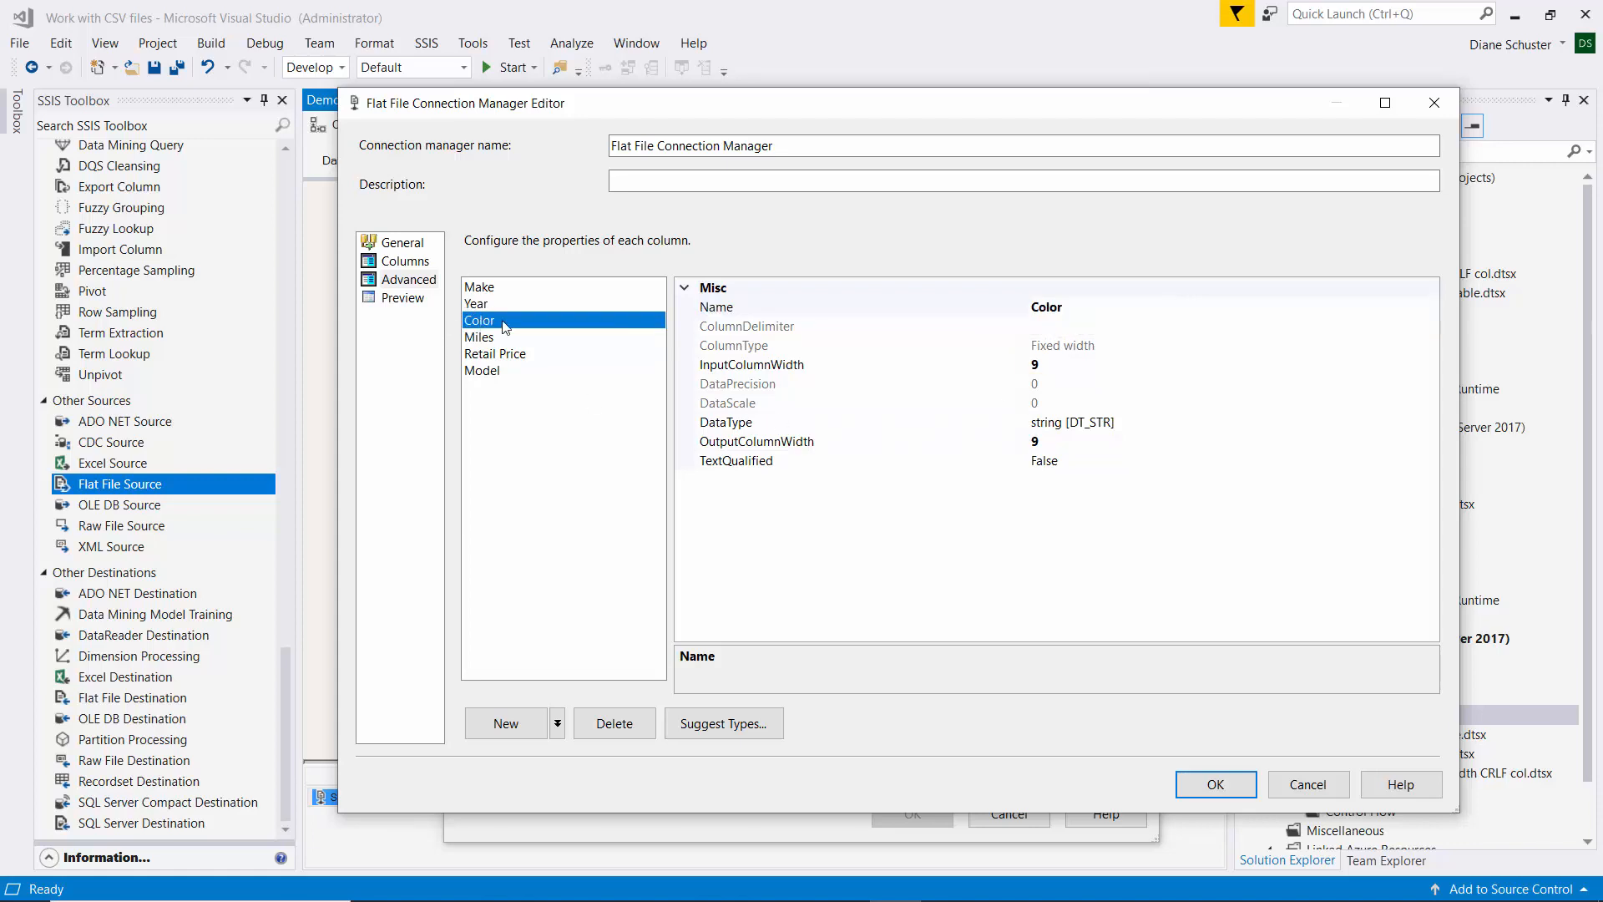
pyautogui.click(1117, 306)
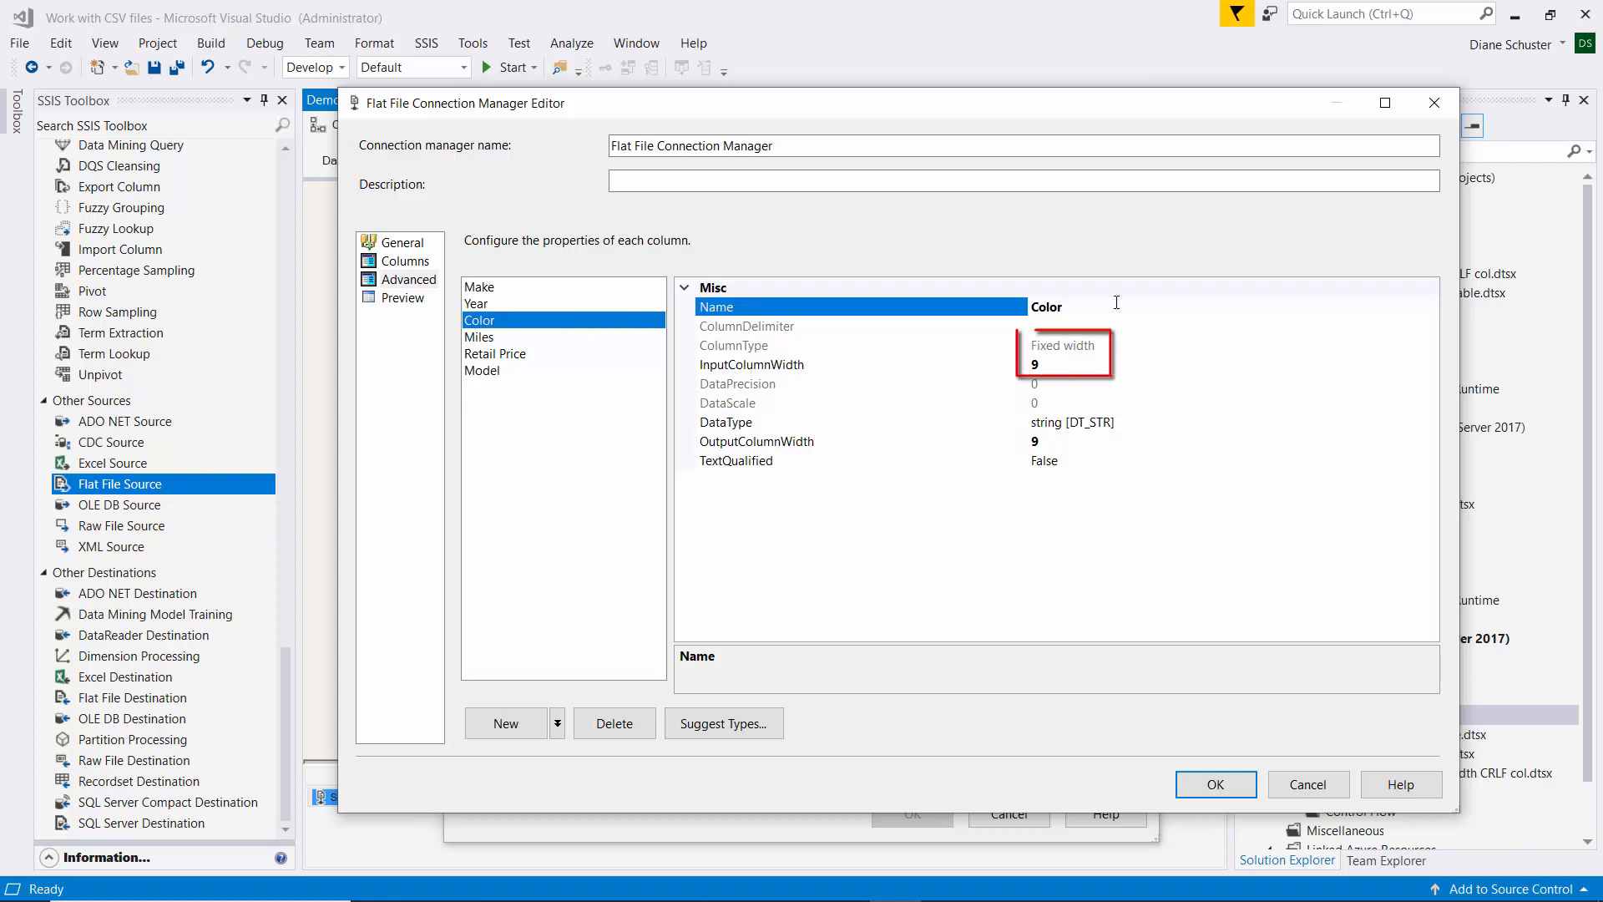
pyautogui.click(476, 339)
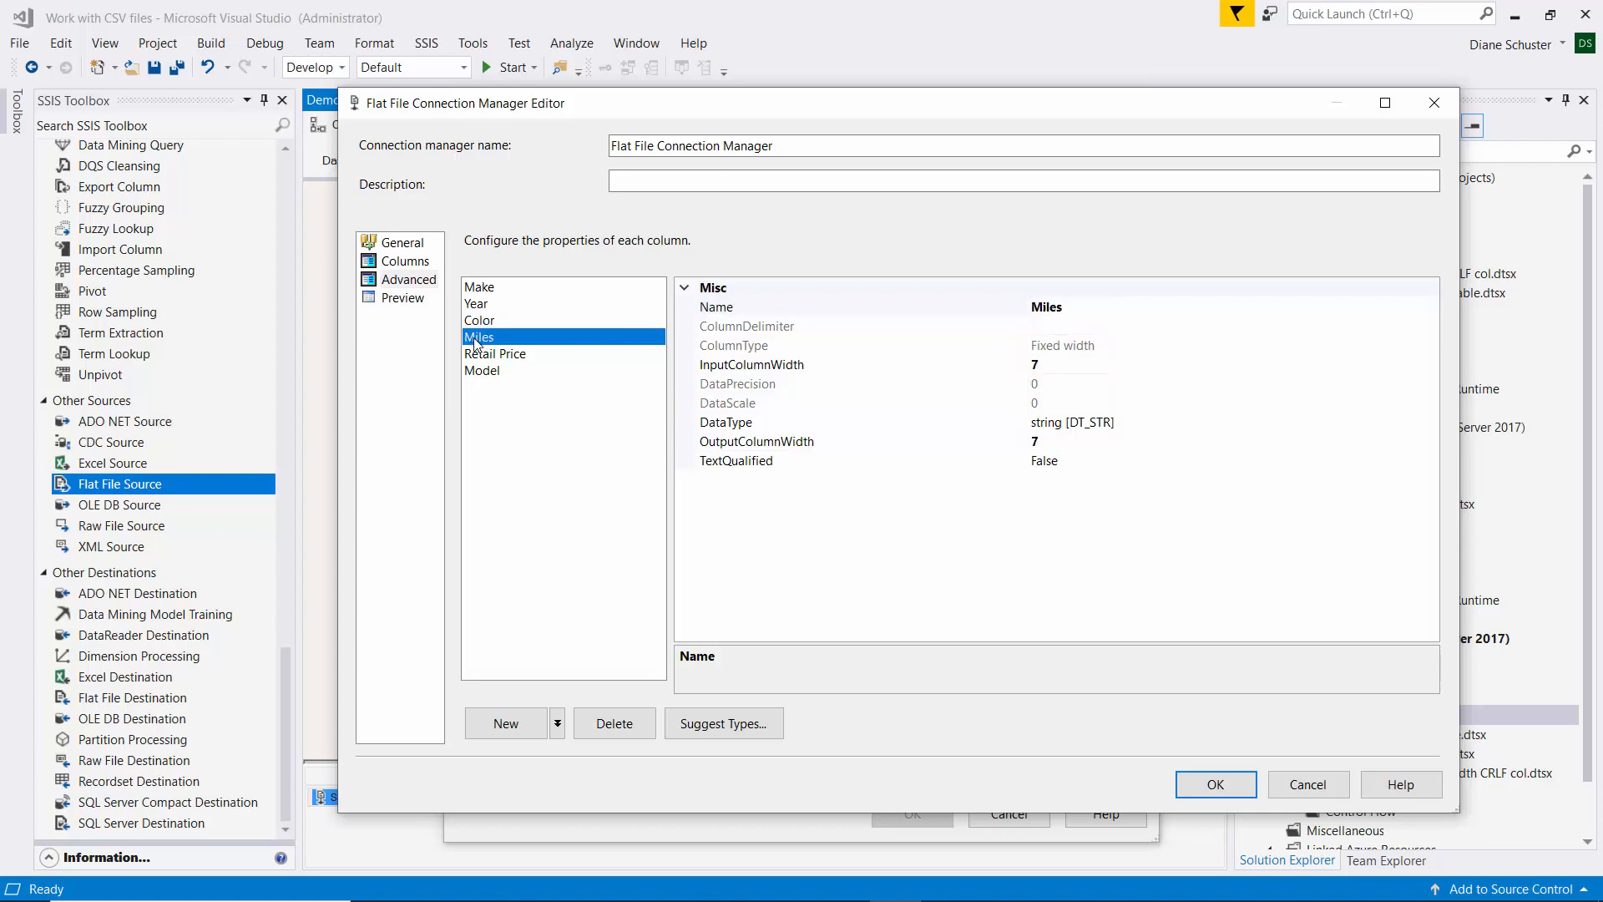
pyautogui.click(1122, 307)
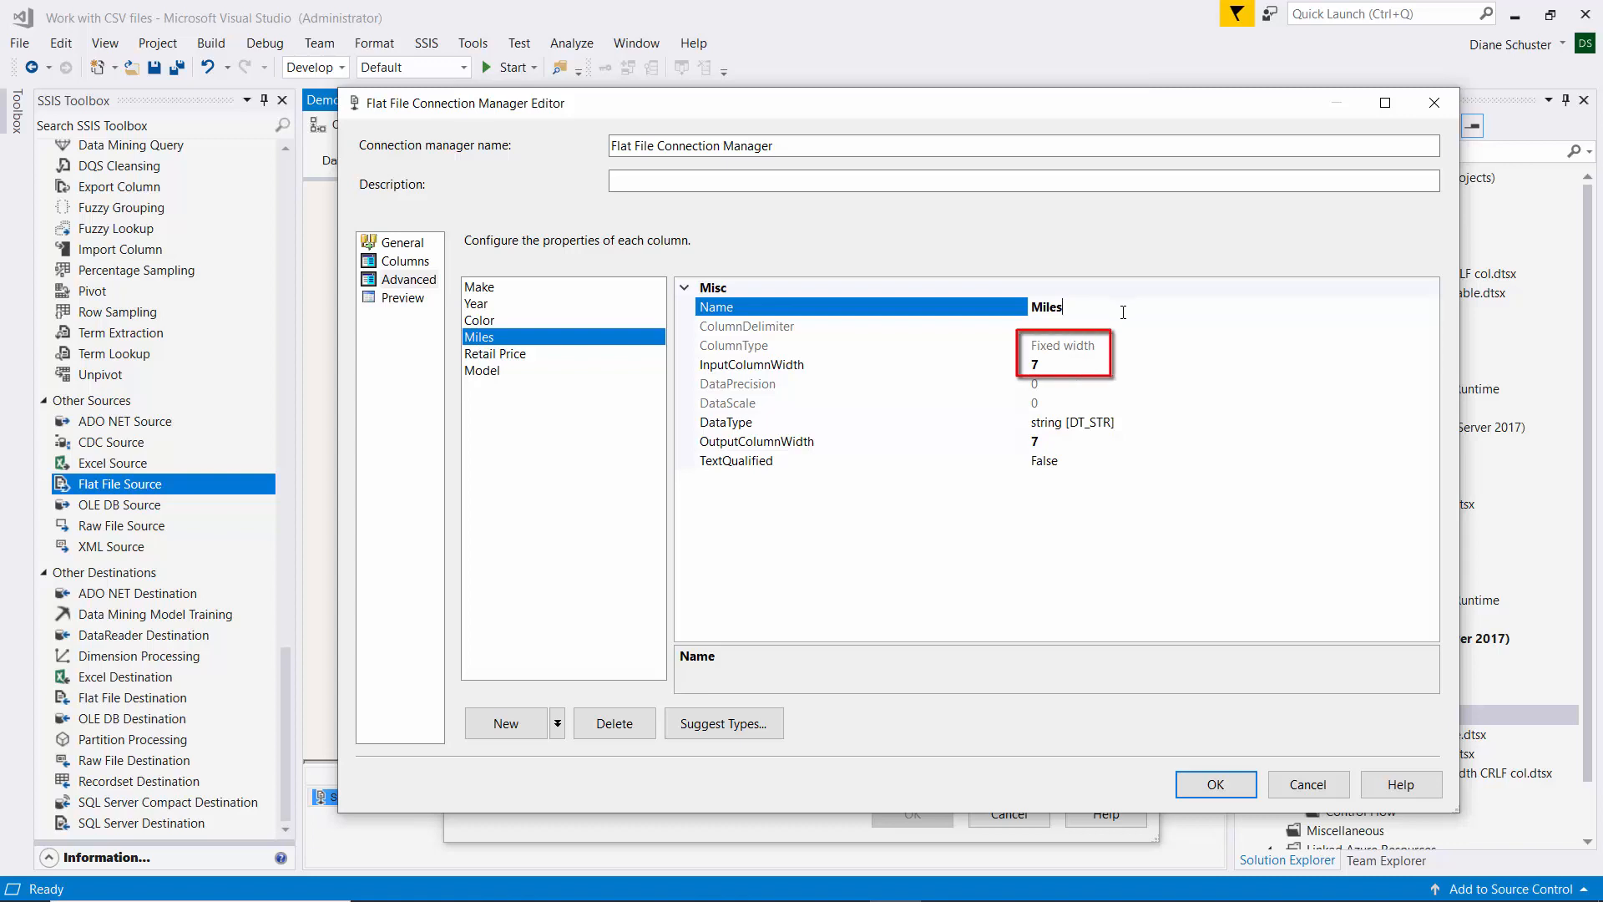
pyautogui.click(503, 357)
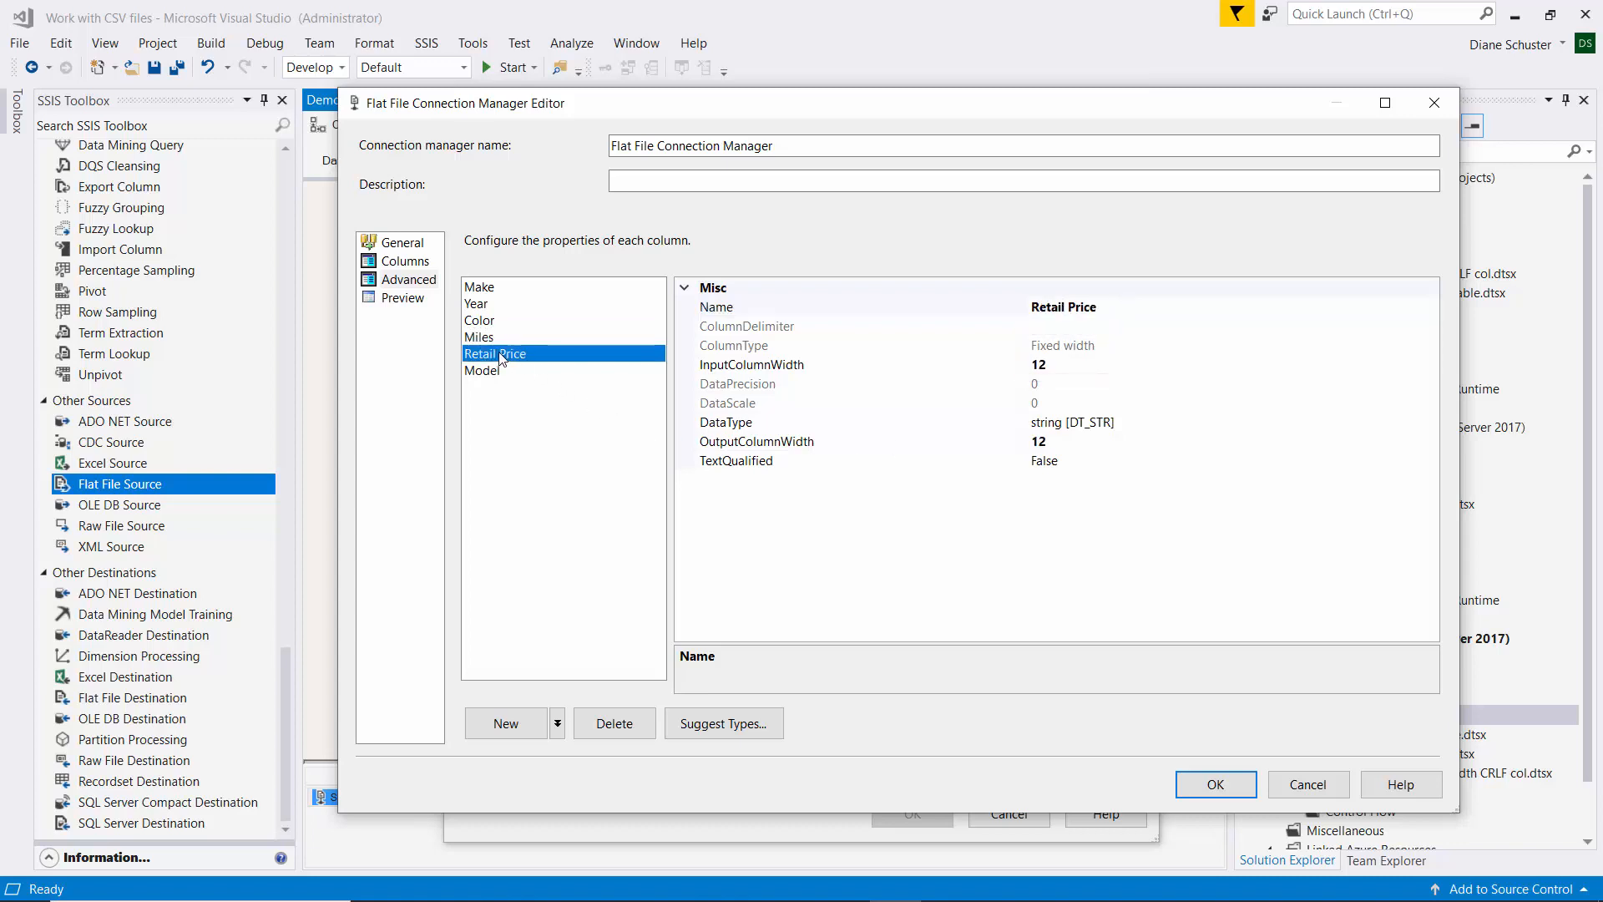
pyautogui.click(1125, 306)
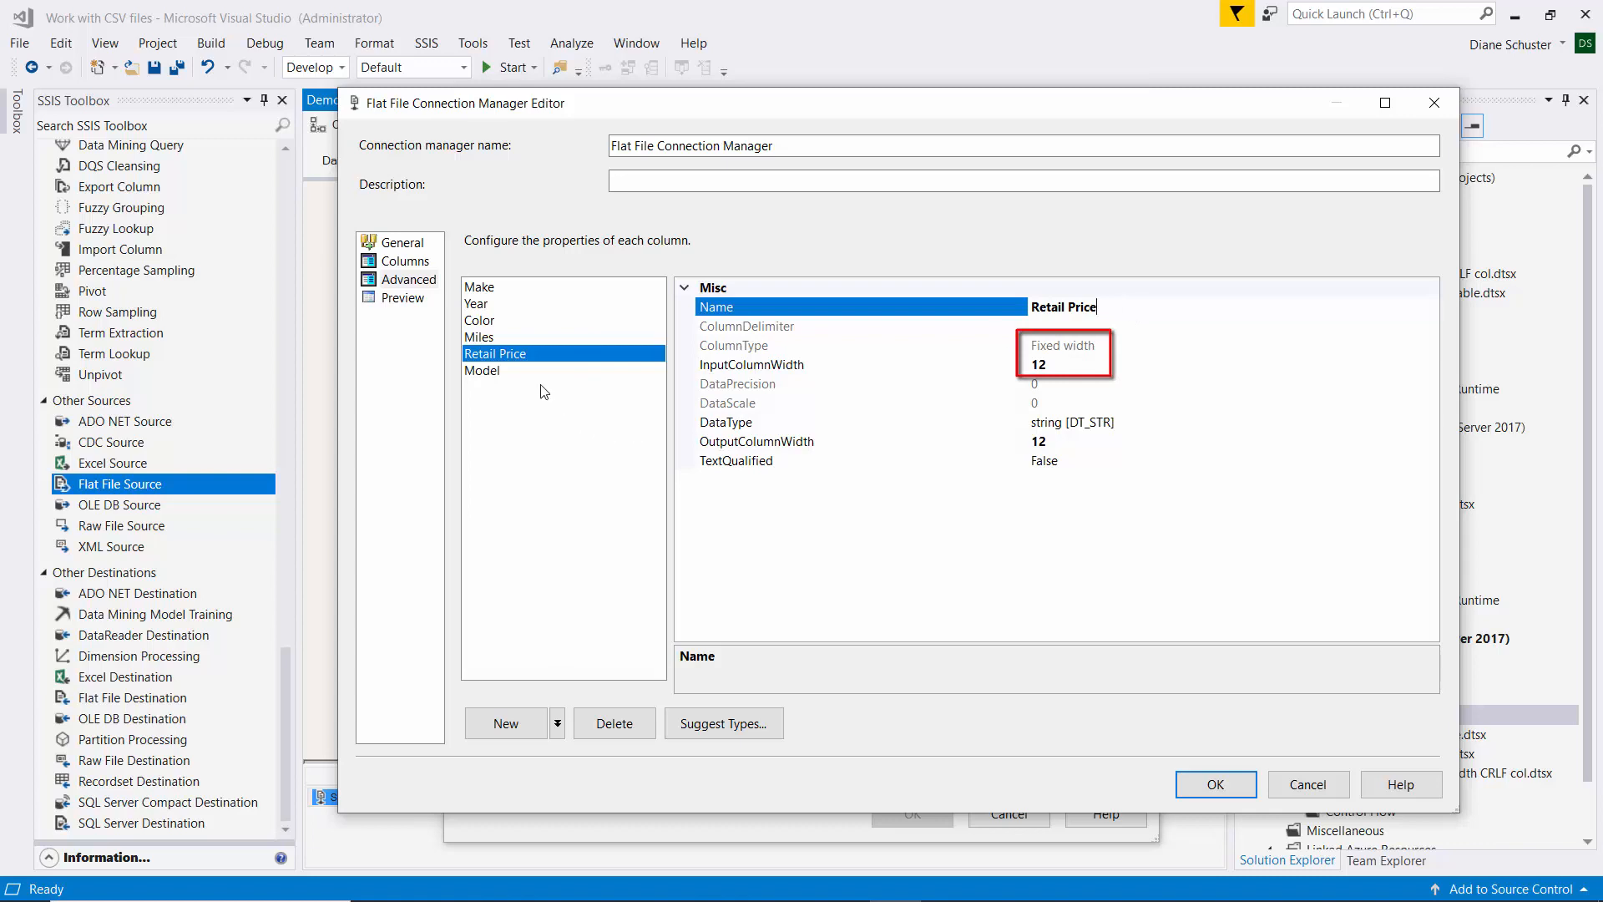
pyautogui.click(483, 372)
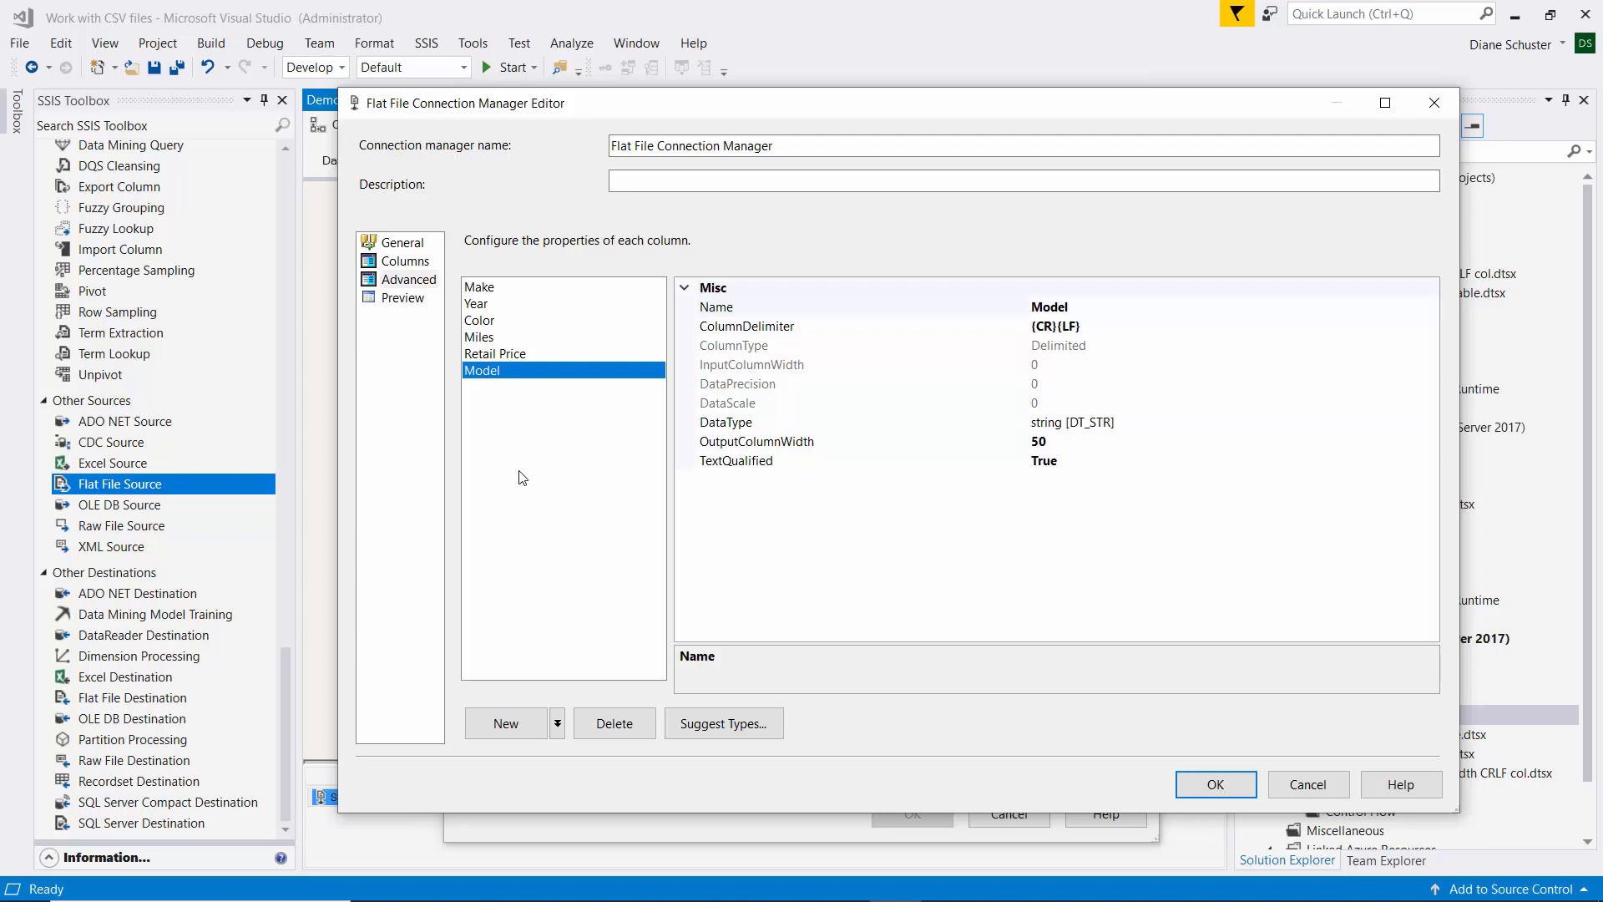
# Step: Preview the file's rows divided into the defined columns and save the flat file connection manager
pyautogui.click(404, 299)
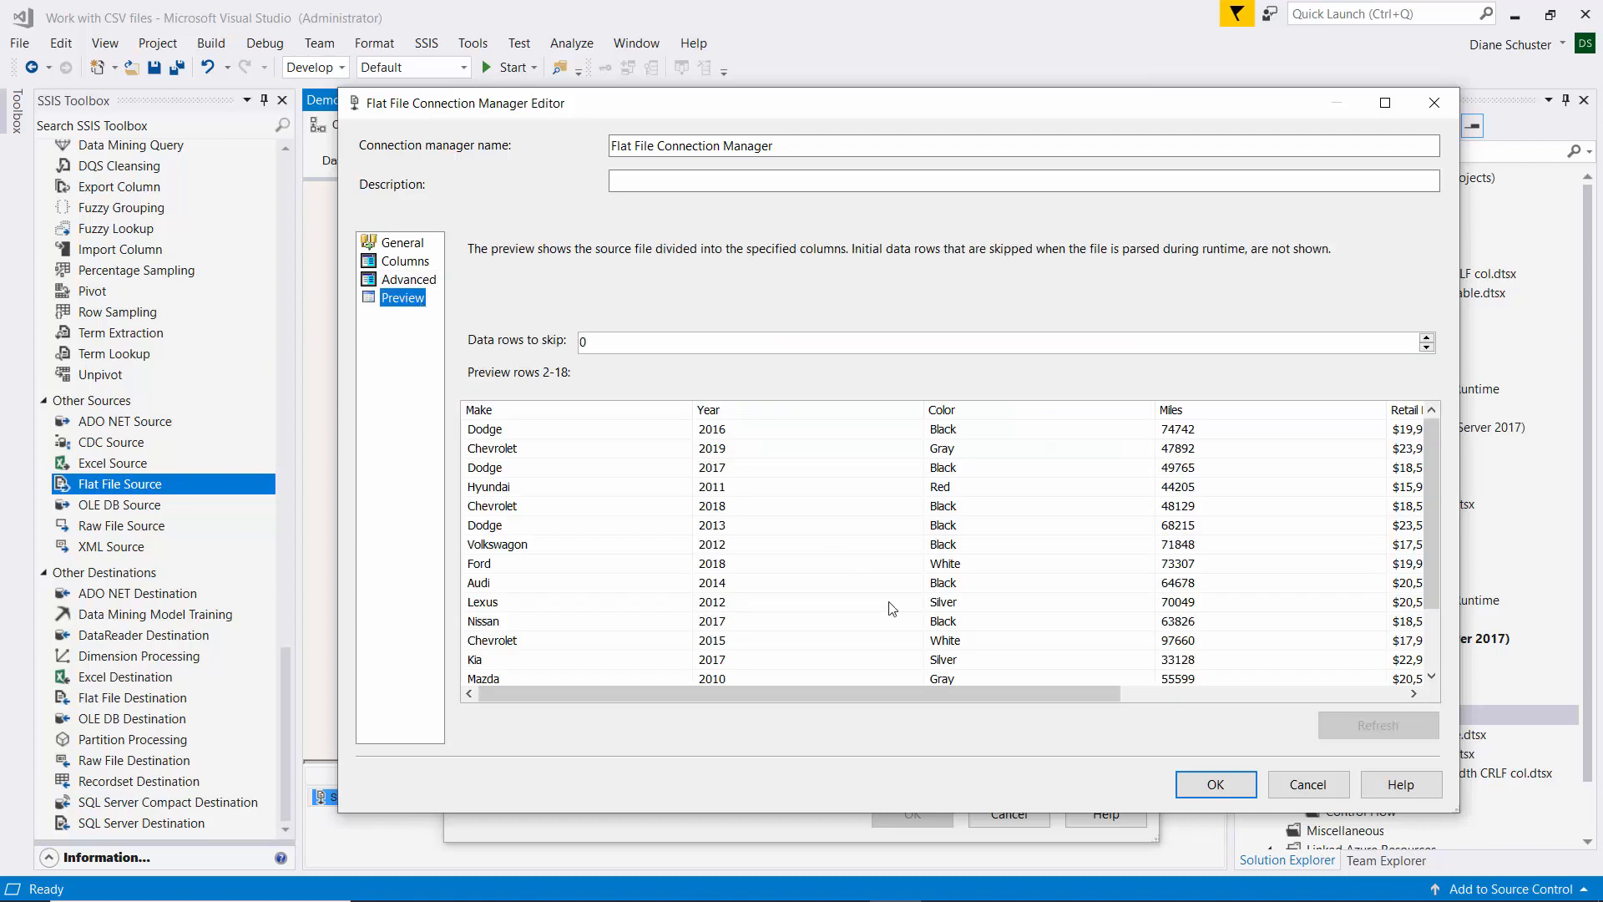
pyautogui.moveTo(944, 694); pyautogui.dragTo(889, 695)
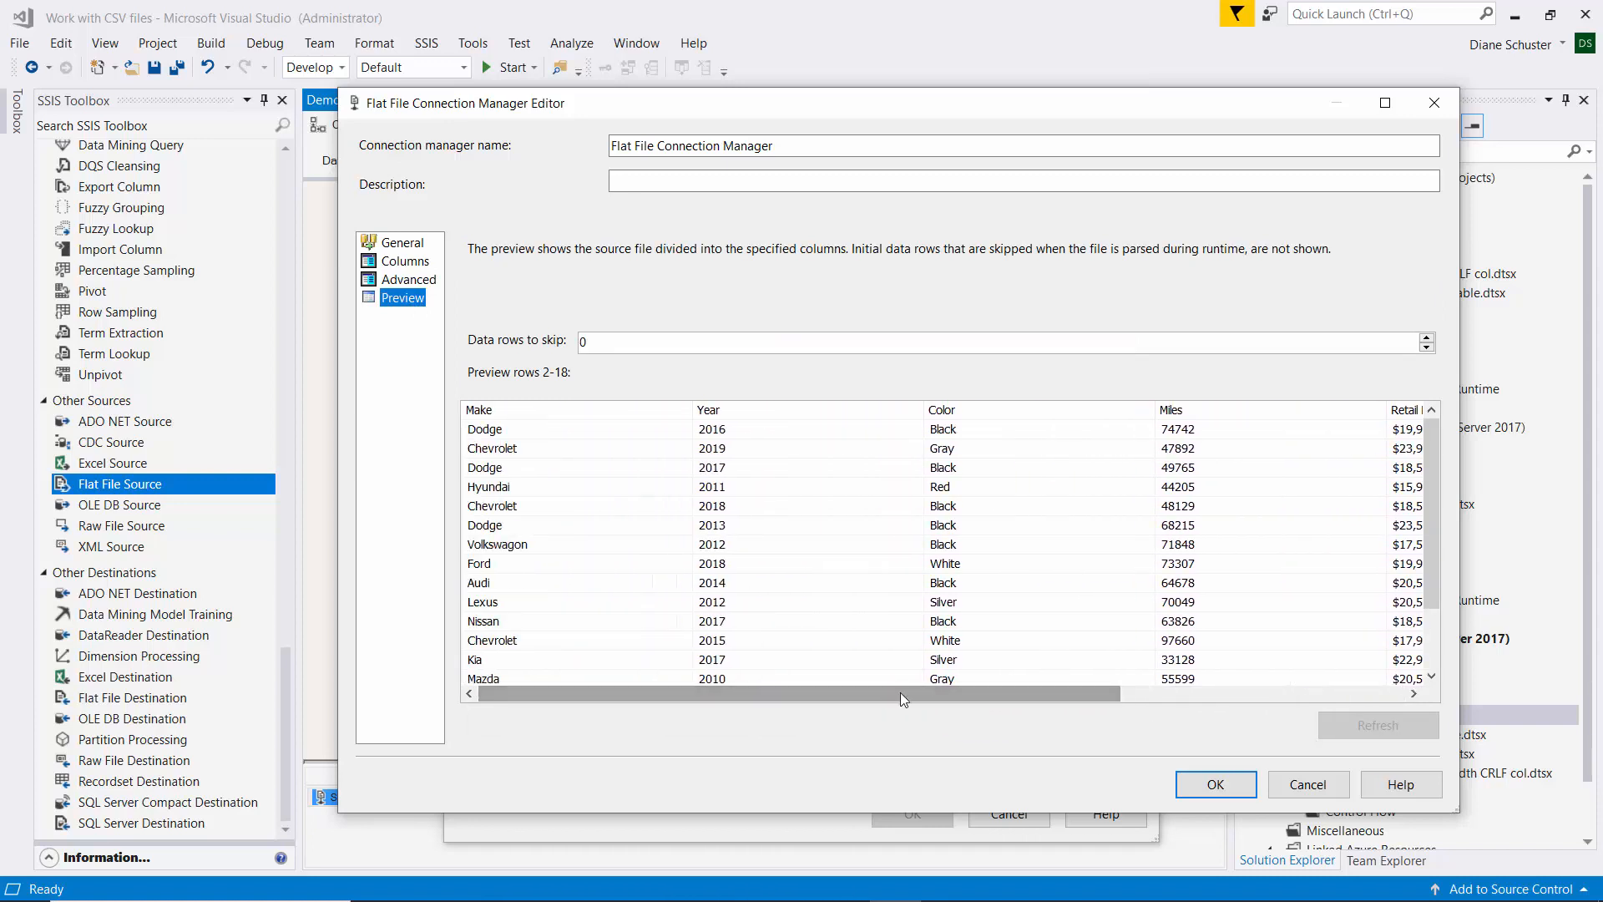
pyautogui.click(1215, 782)
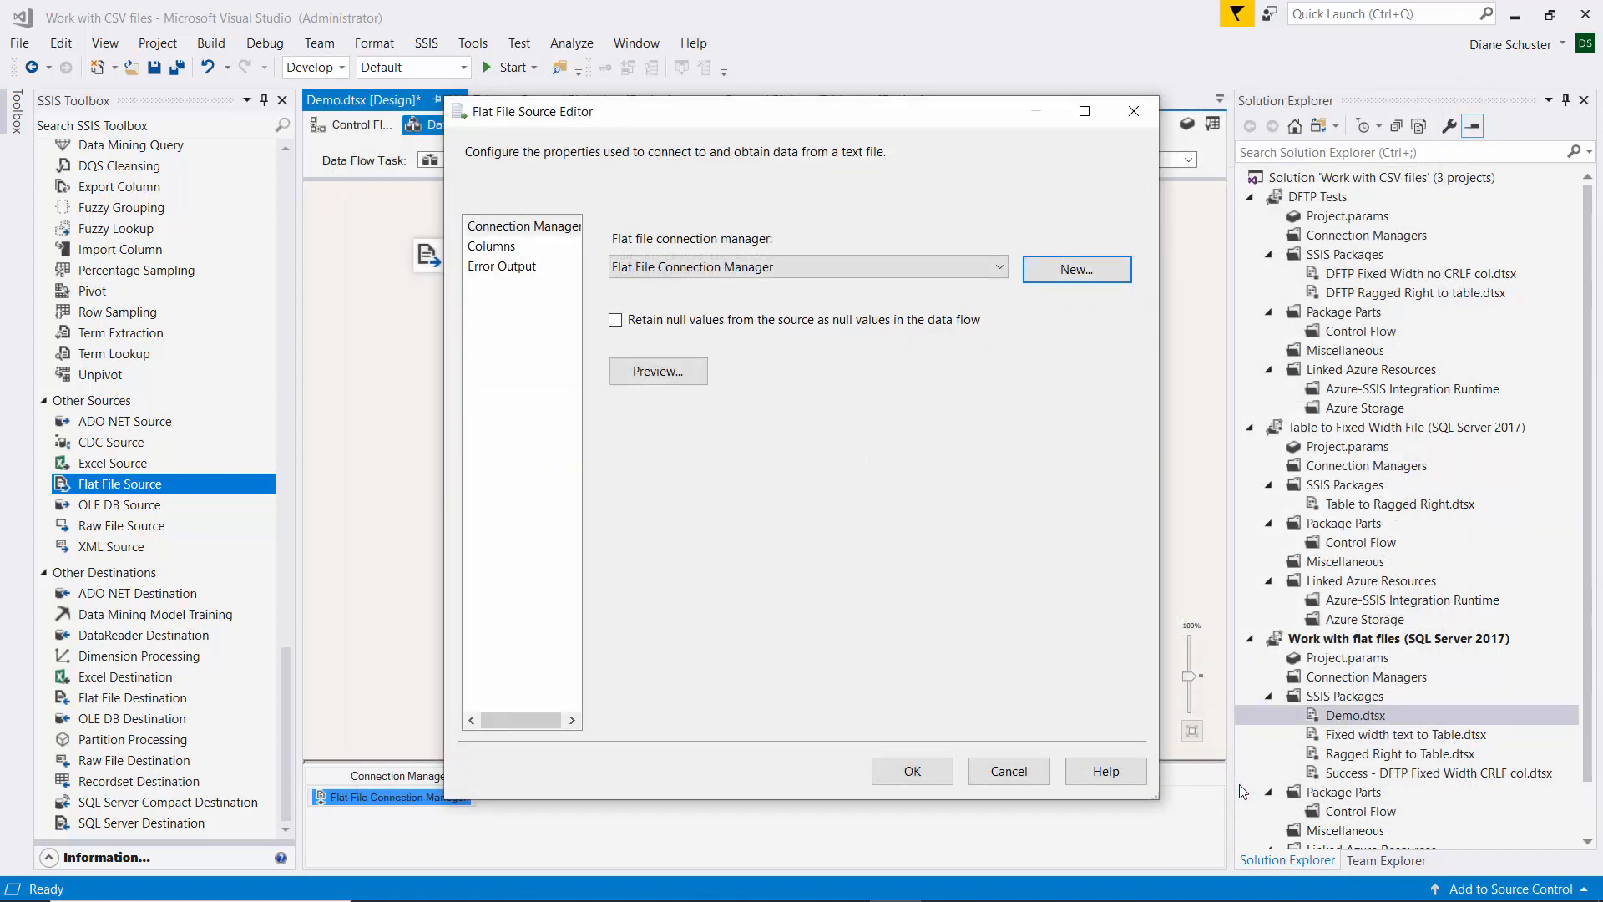
# Step: Preview the Flat File Source's sample data with all columns in view and accept the source's settings
pyautogui.click(654, 375)
pyautogui.moveTo(756, 239); pyautogui.dragTo(588, 152)
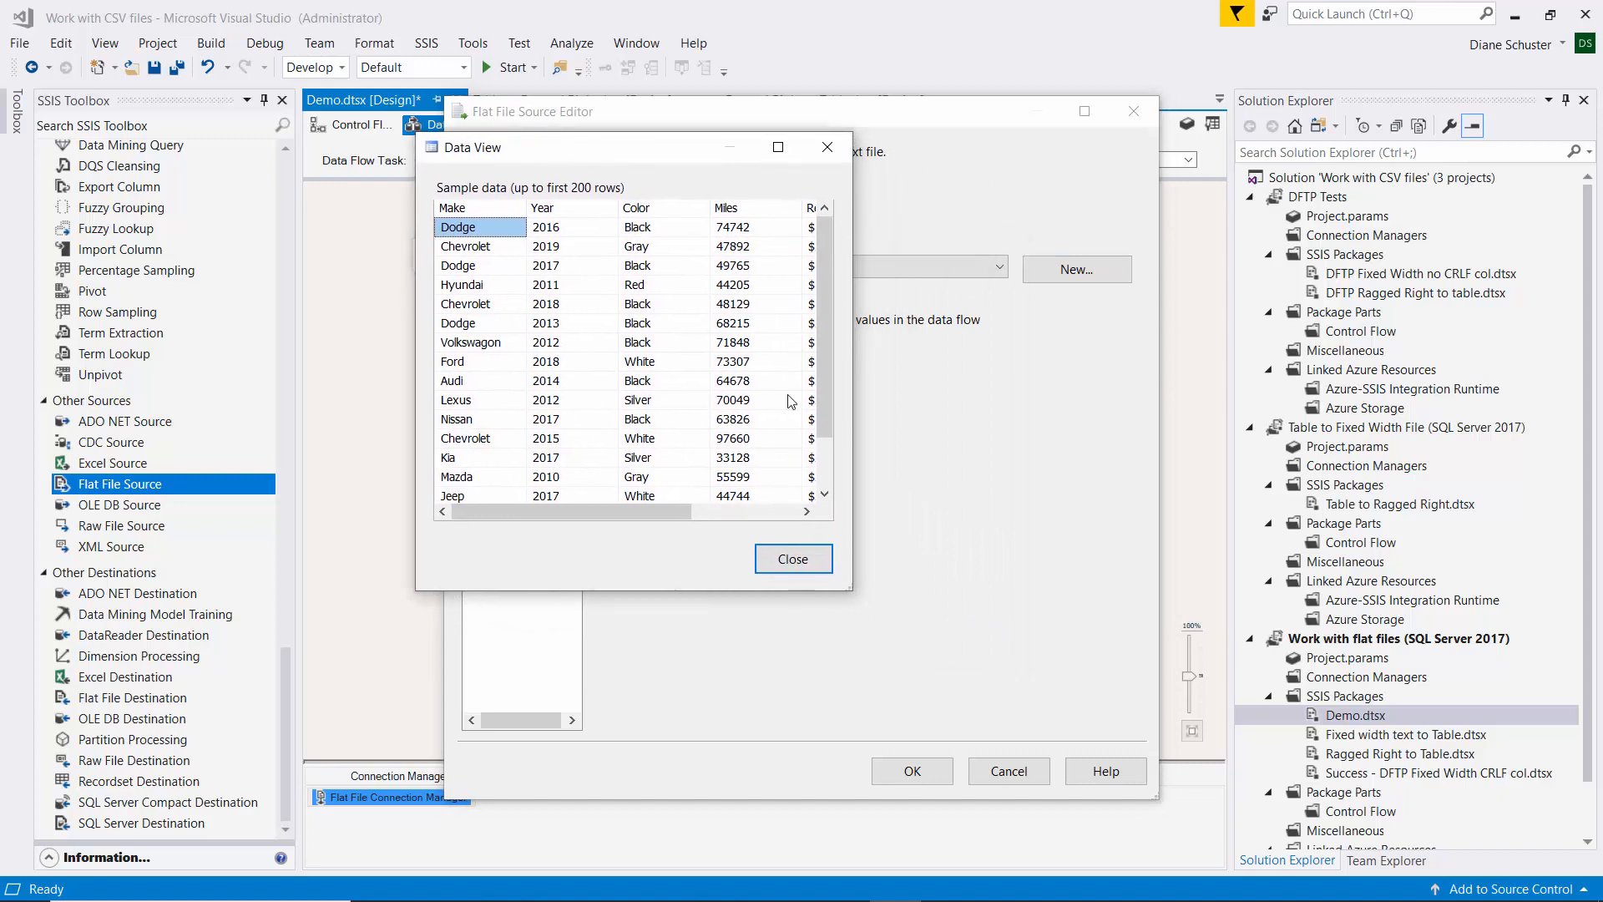
pyautogui.moveTo(850, 589); pyautogui.dragTo(1099, 660)
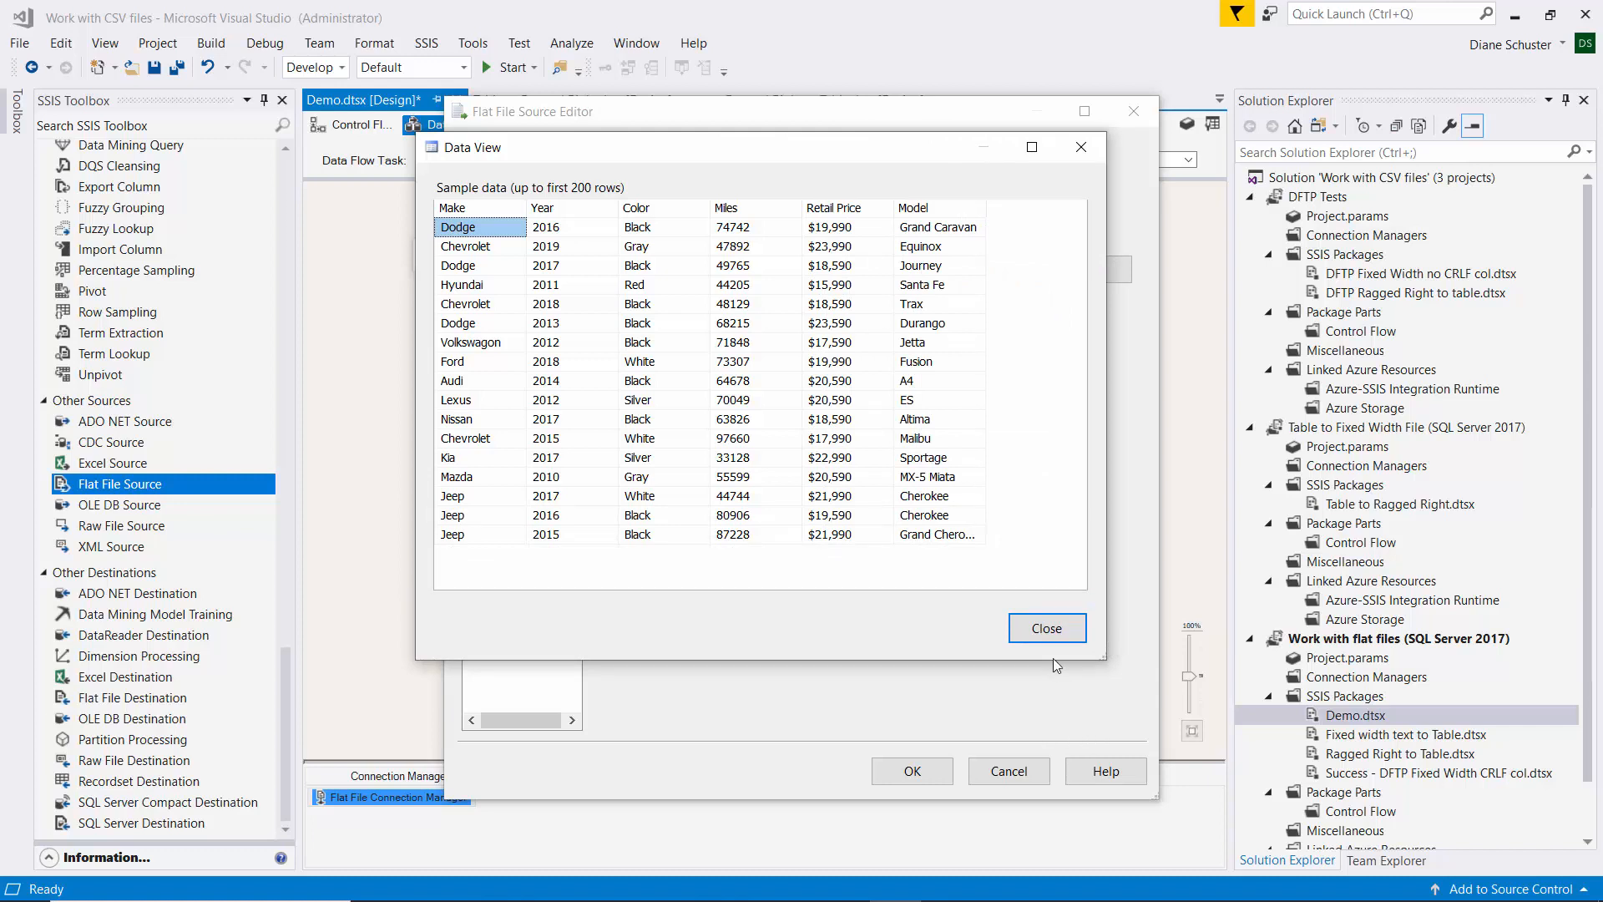
pyautogui.click(1054, 629)
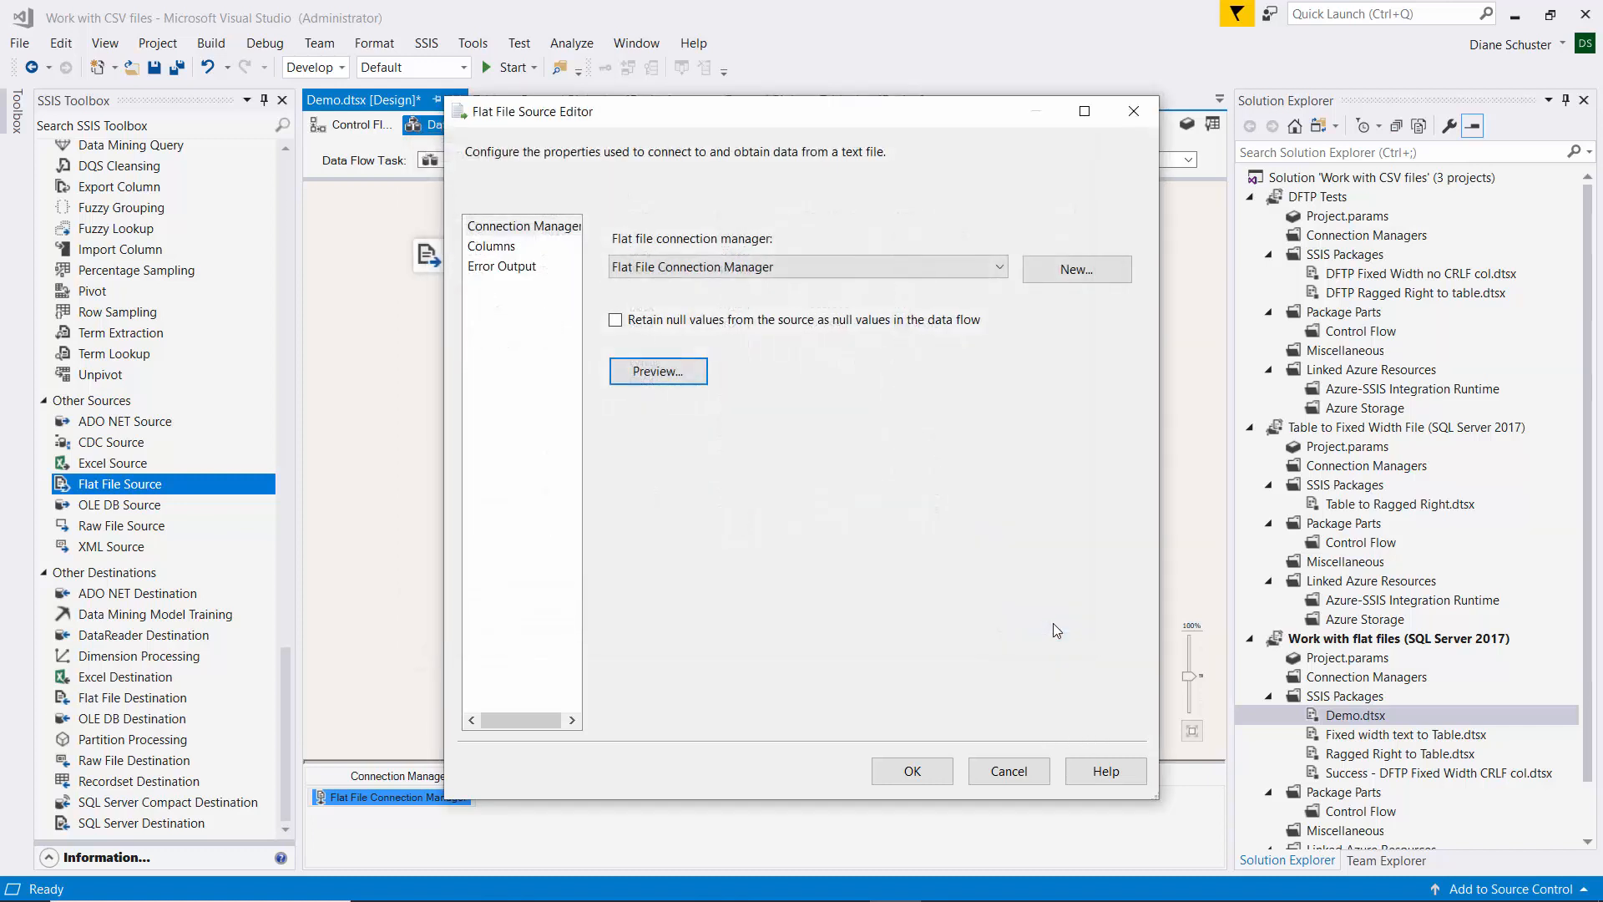
pyautogui.click(933, 769)
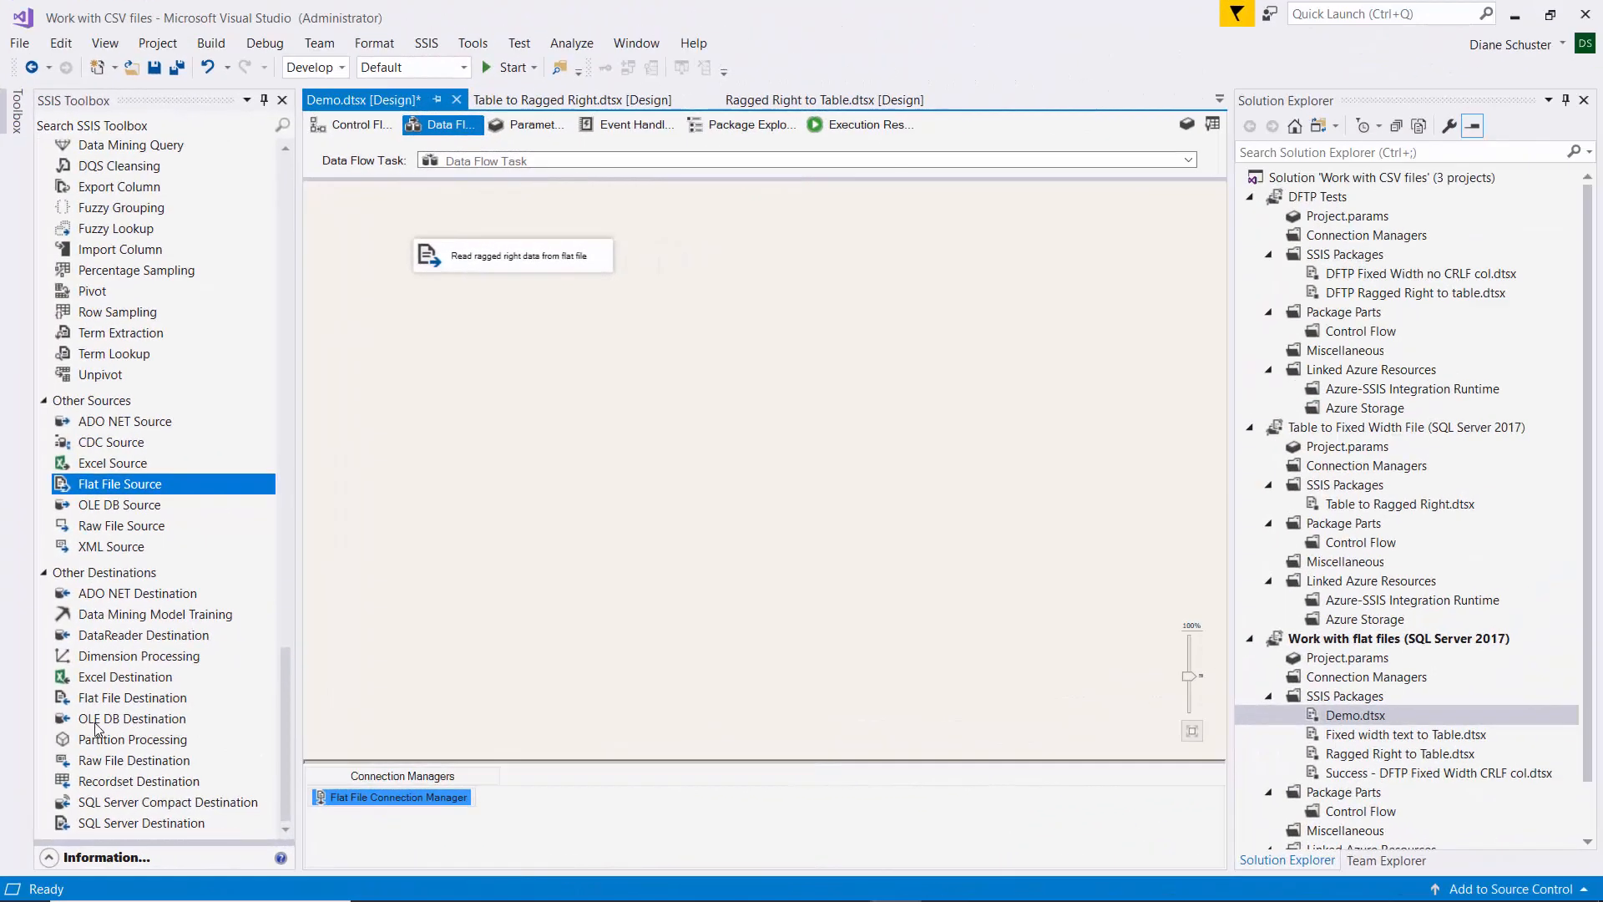
# Step: Add an OLE DB Destination named "Write ragged right data to table" below the flat file source and connect the source's output to it
pyautogui.click(96, 719)
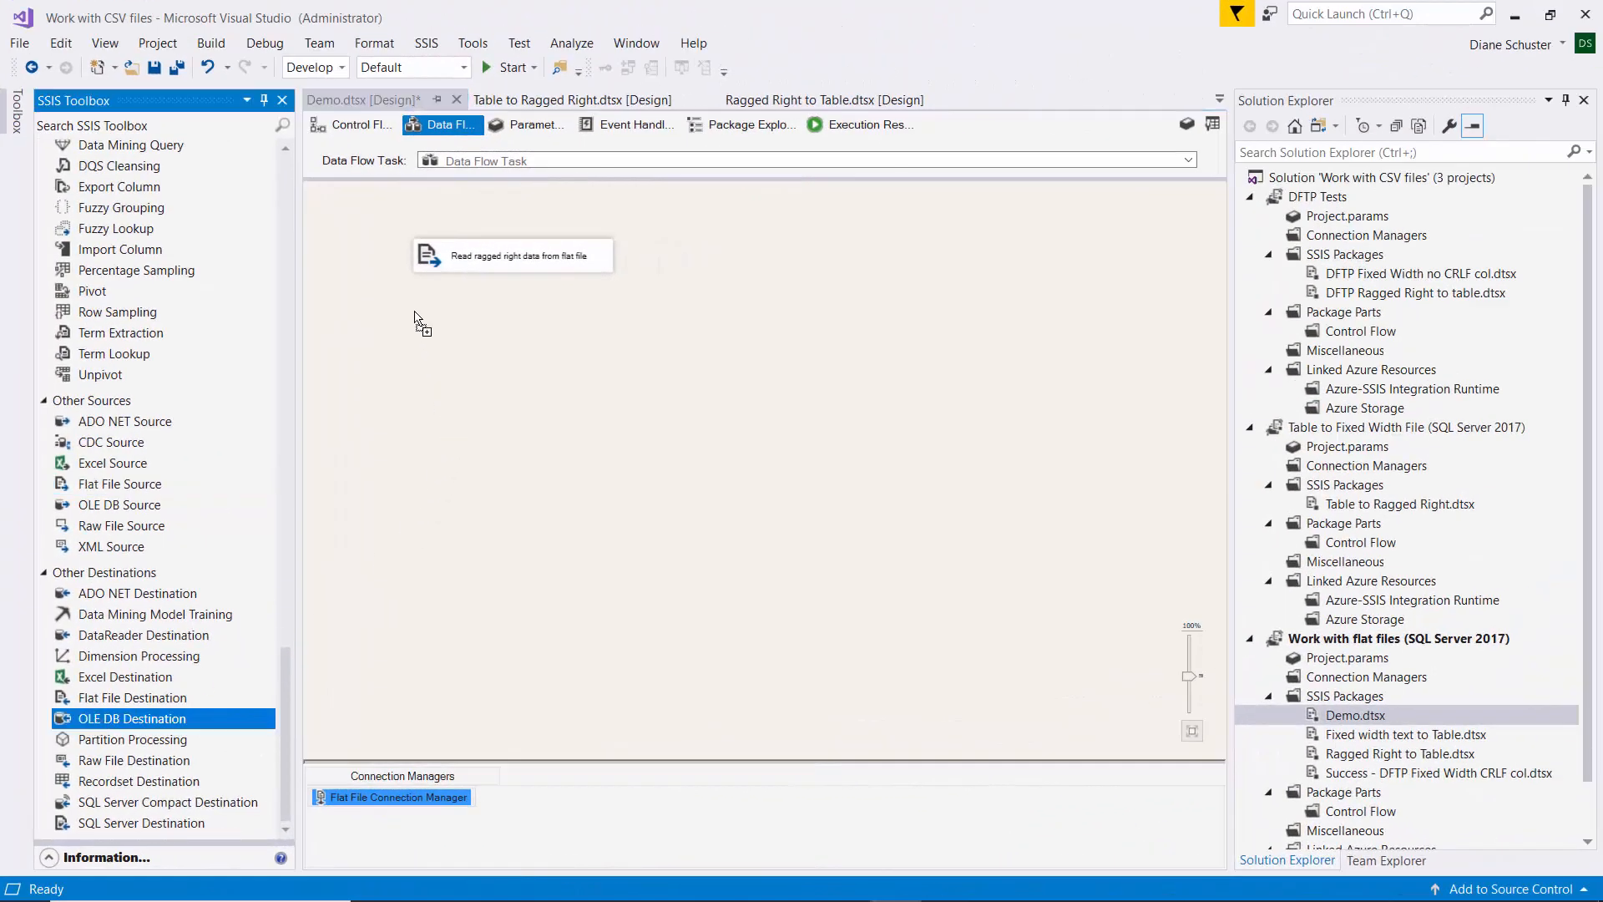
pyautogui.click(410, 319)
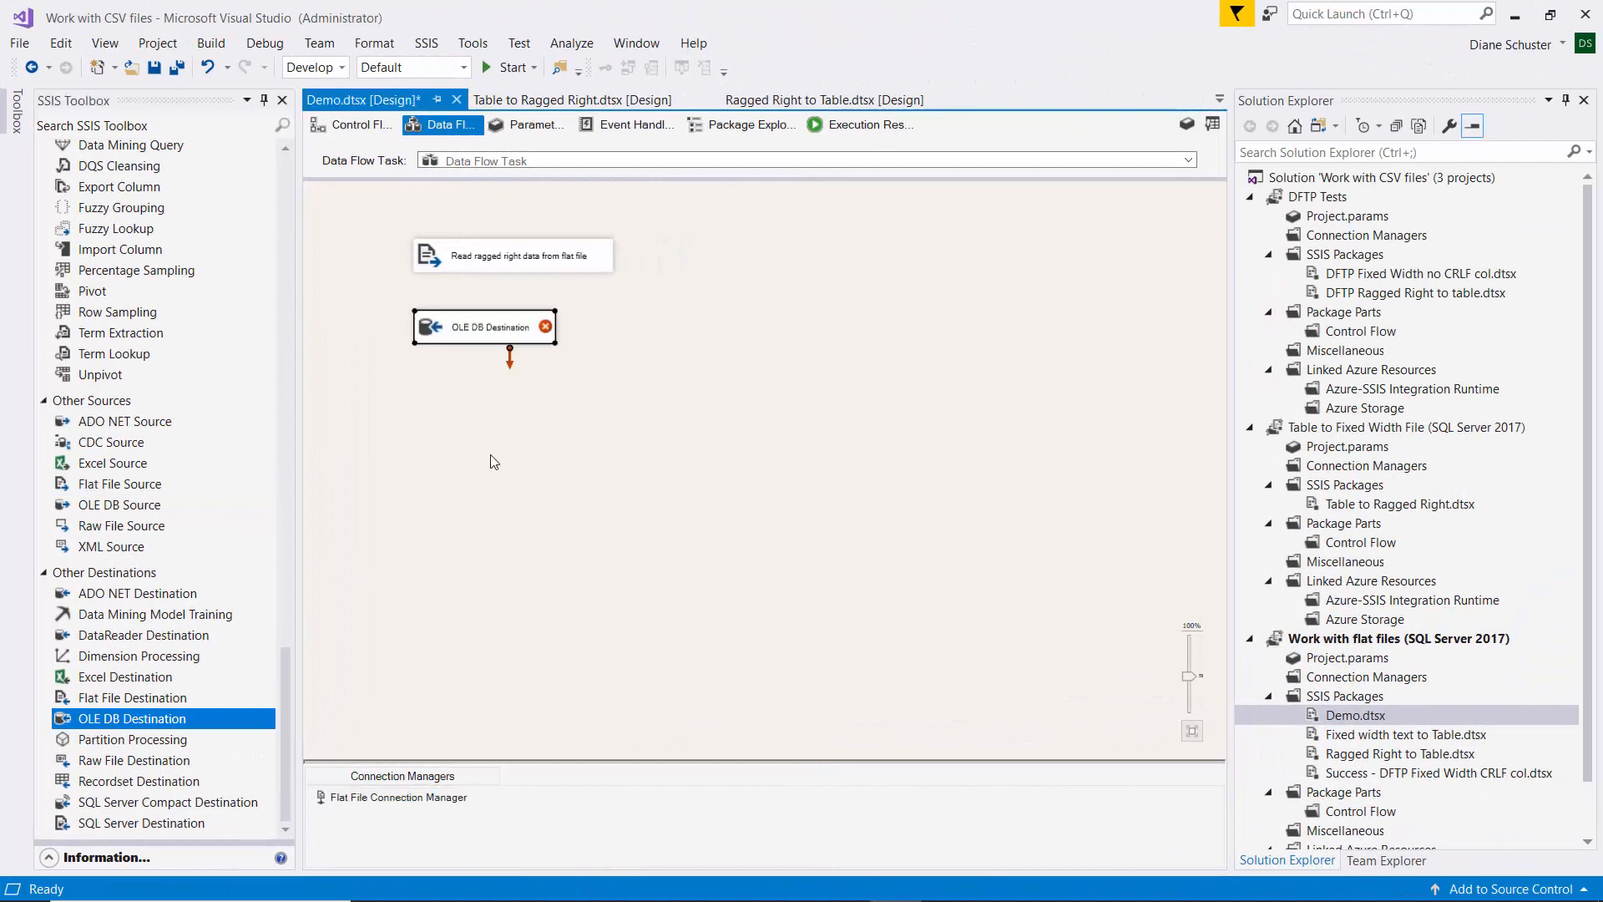
pyautogui.click(489, 329)
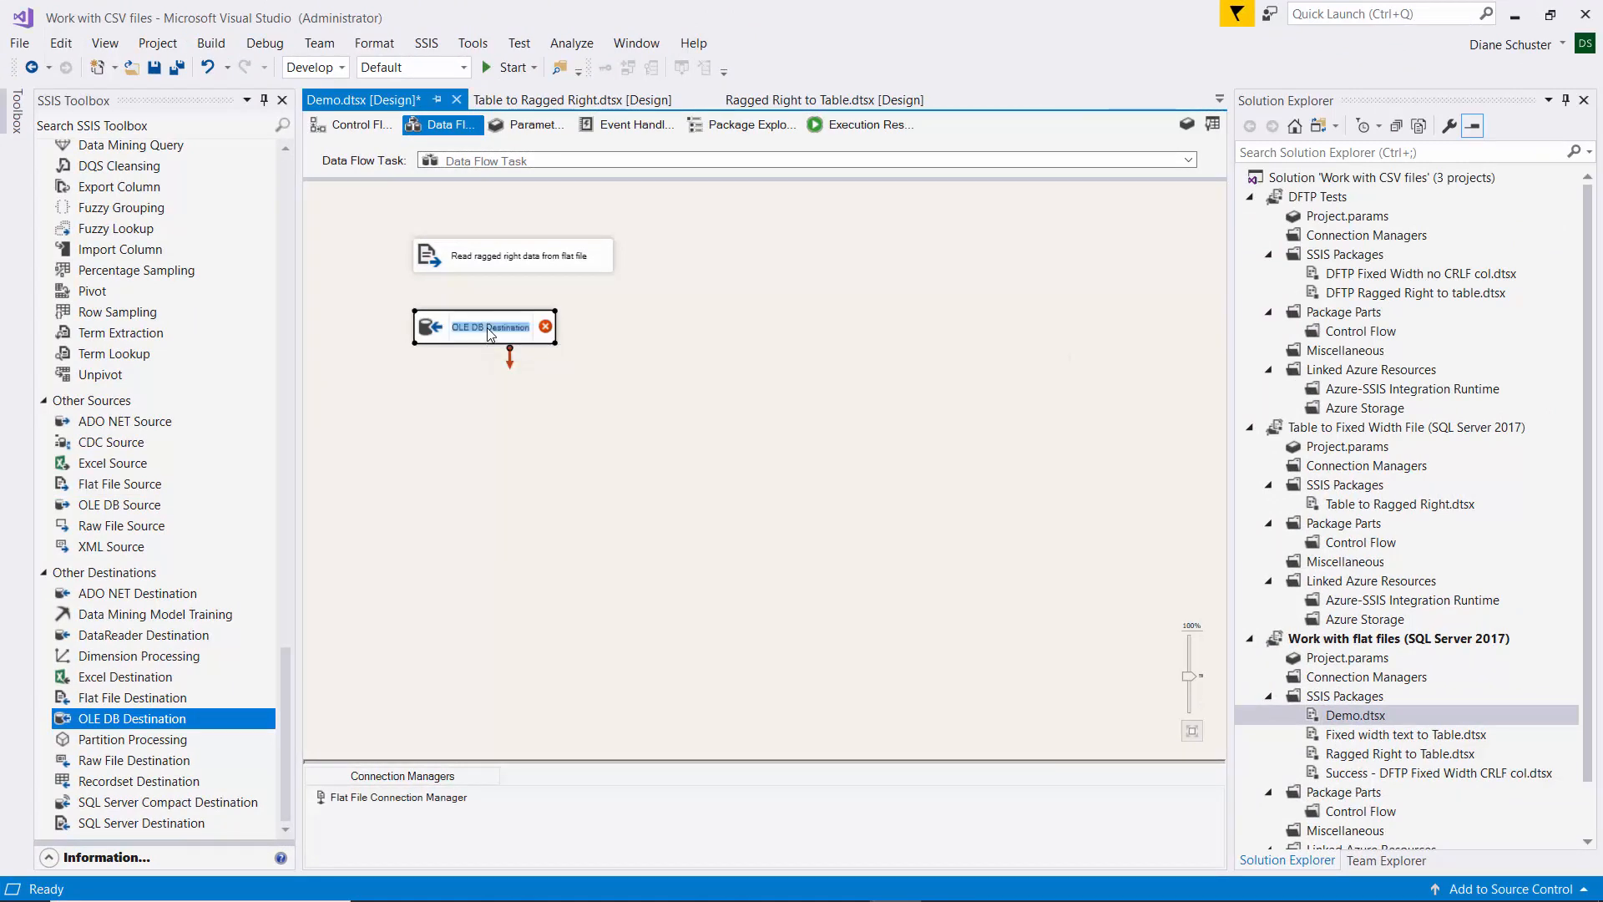
pyautogui.write('Write ra')
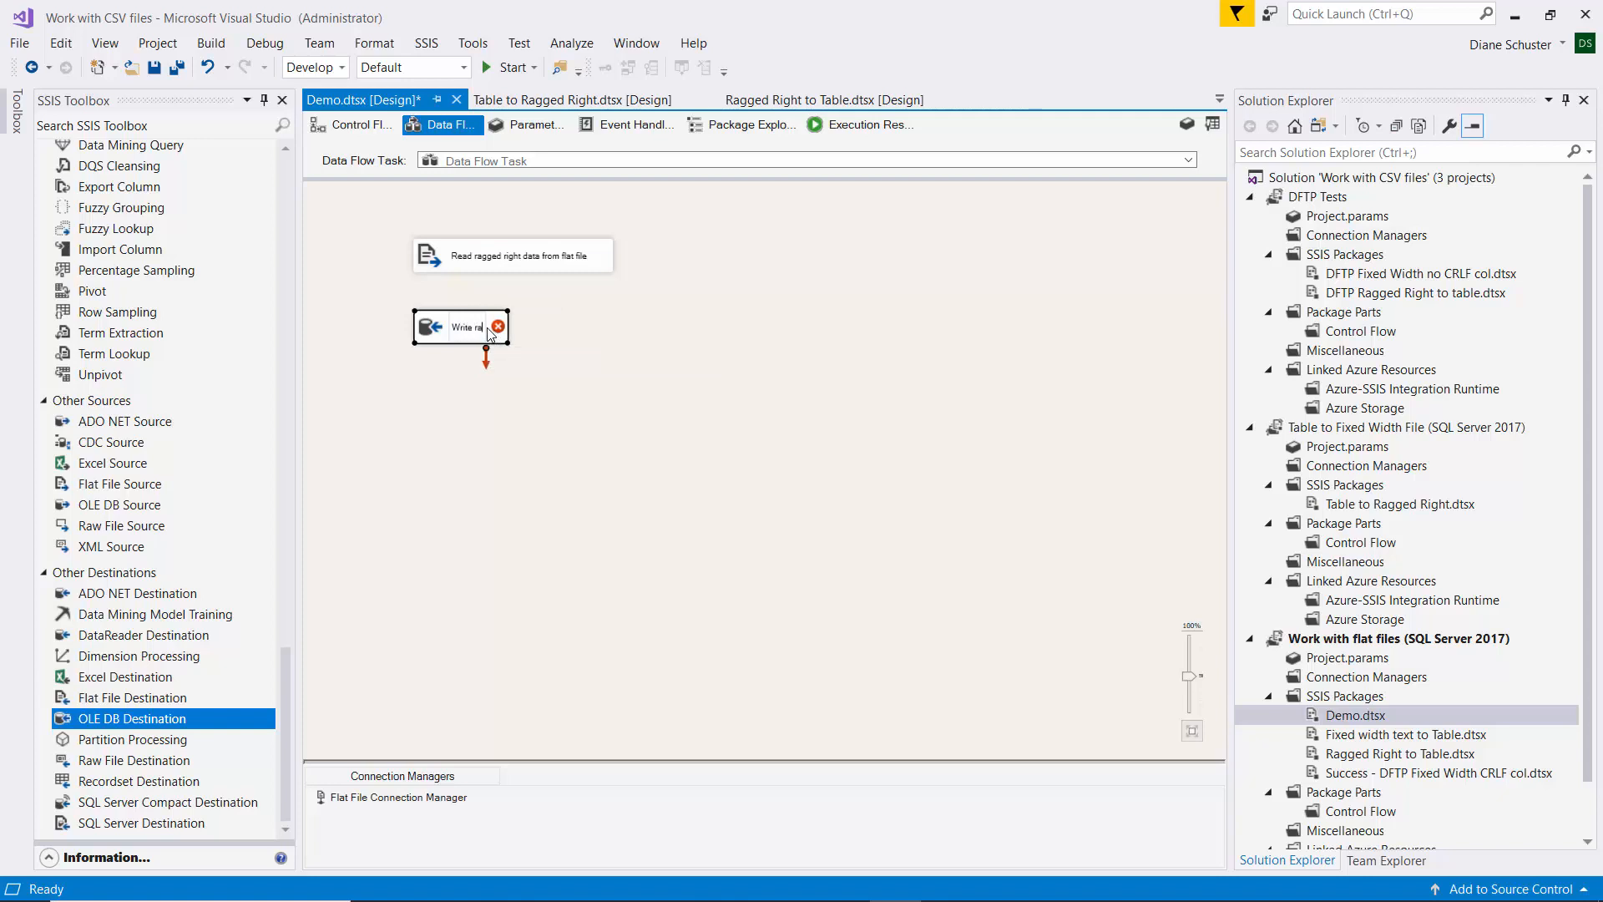
pyautogui.write('gged right data')
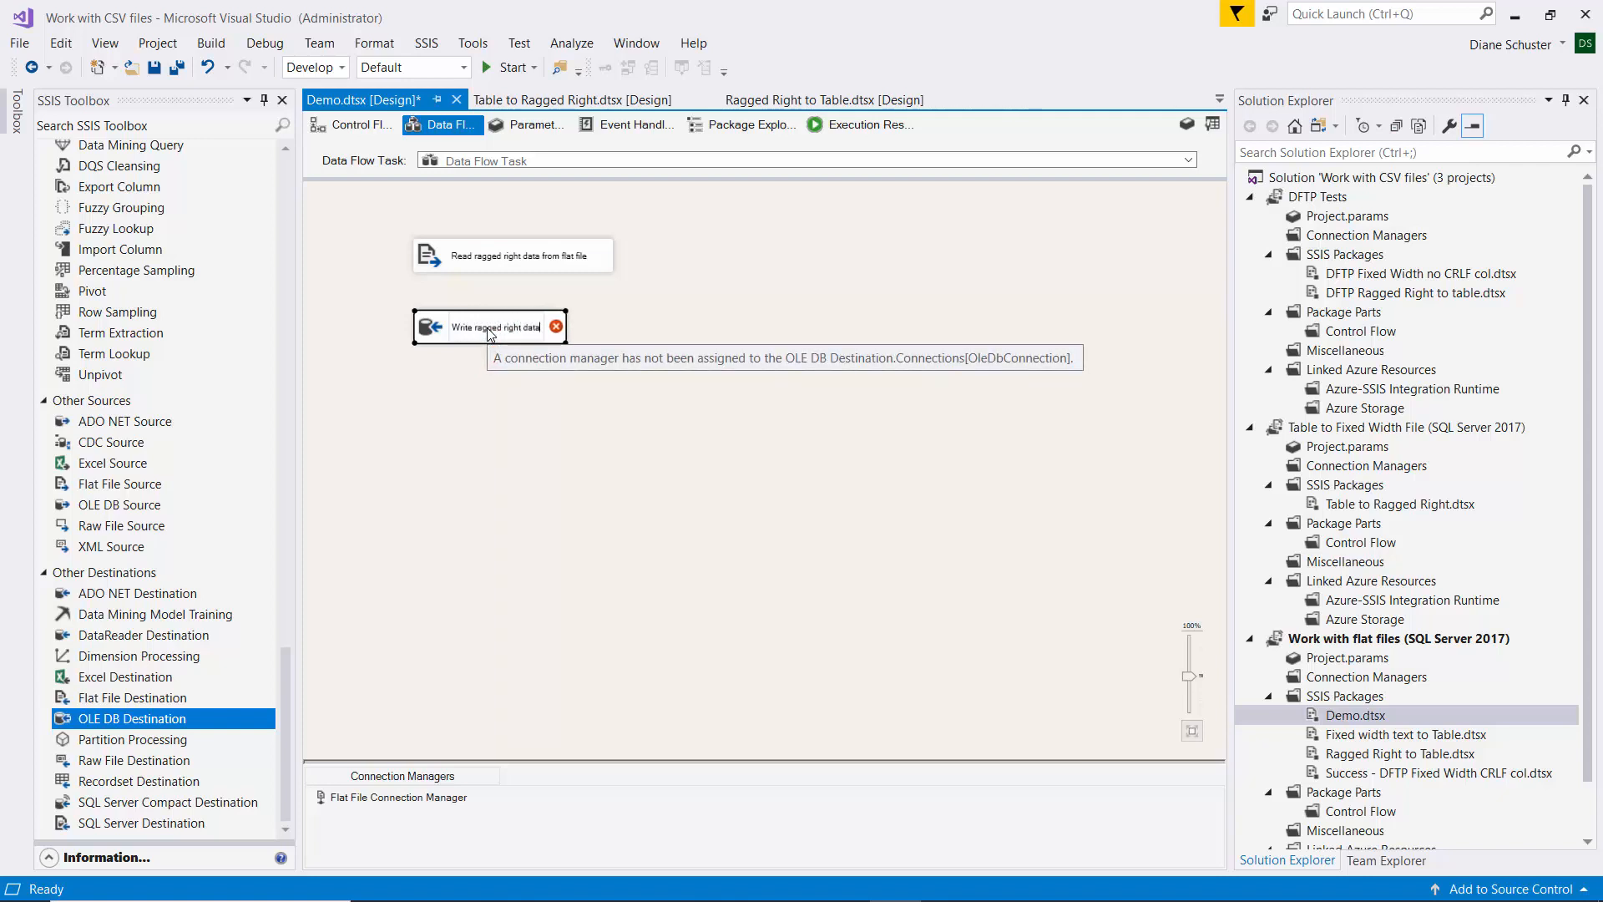
pyautogui.write(' to table')
pyautogui.press('Return')
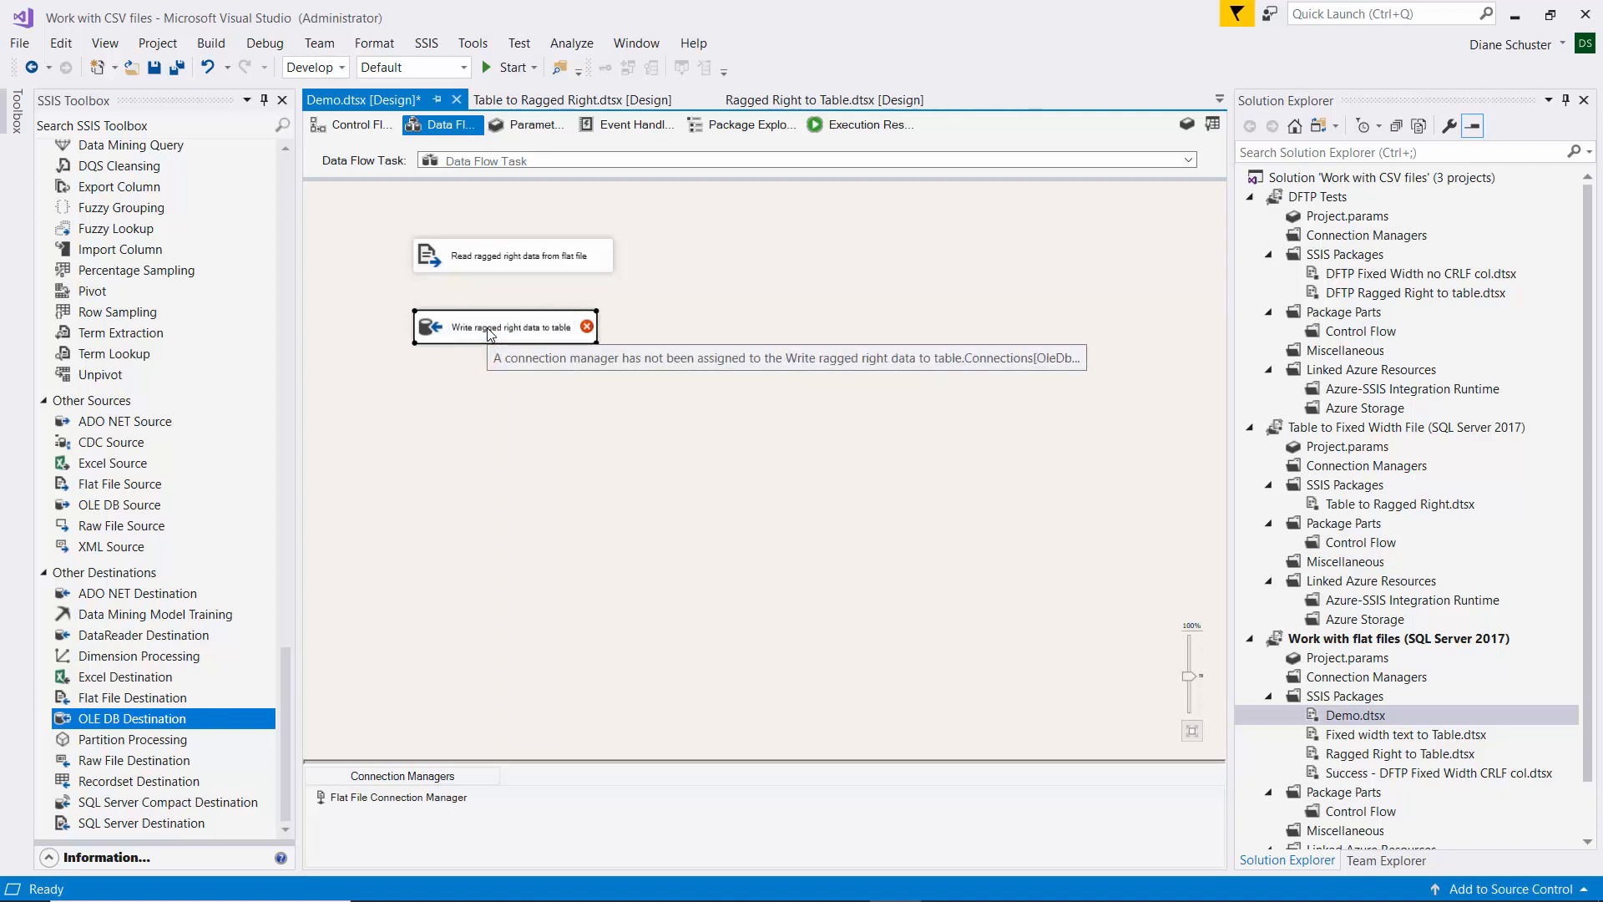
pyautogui.click(517, 269)
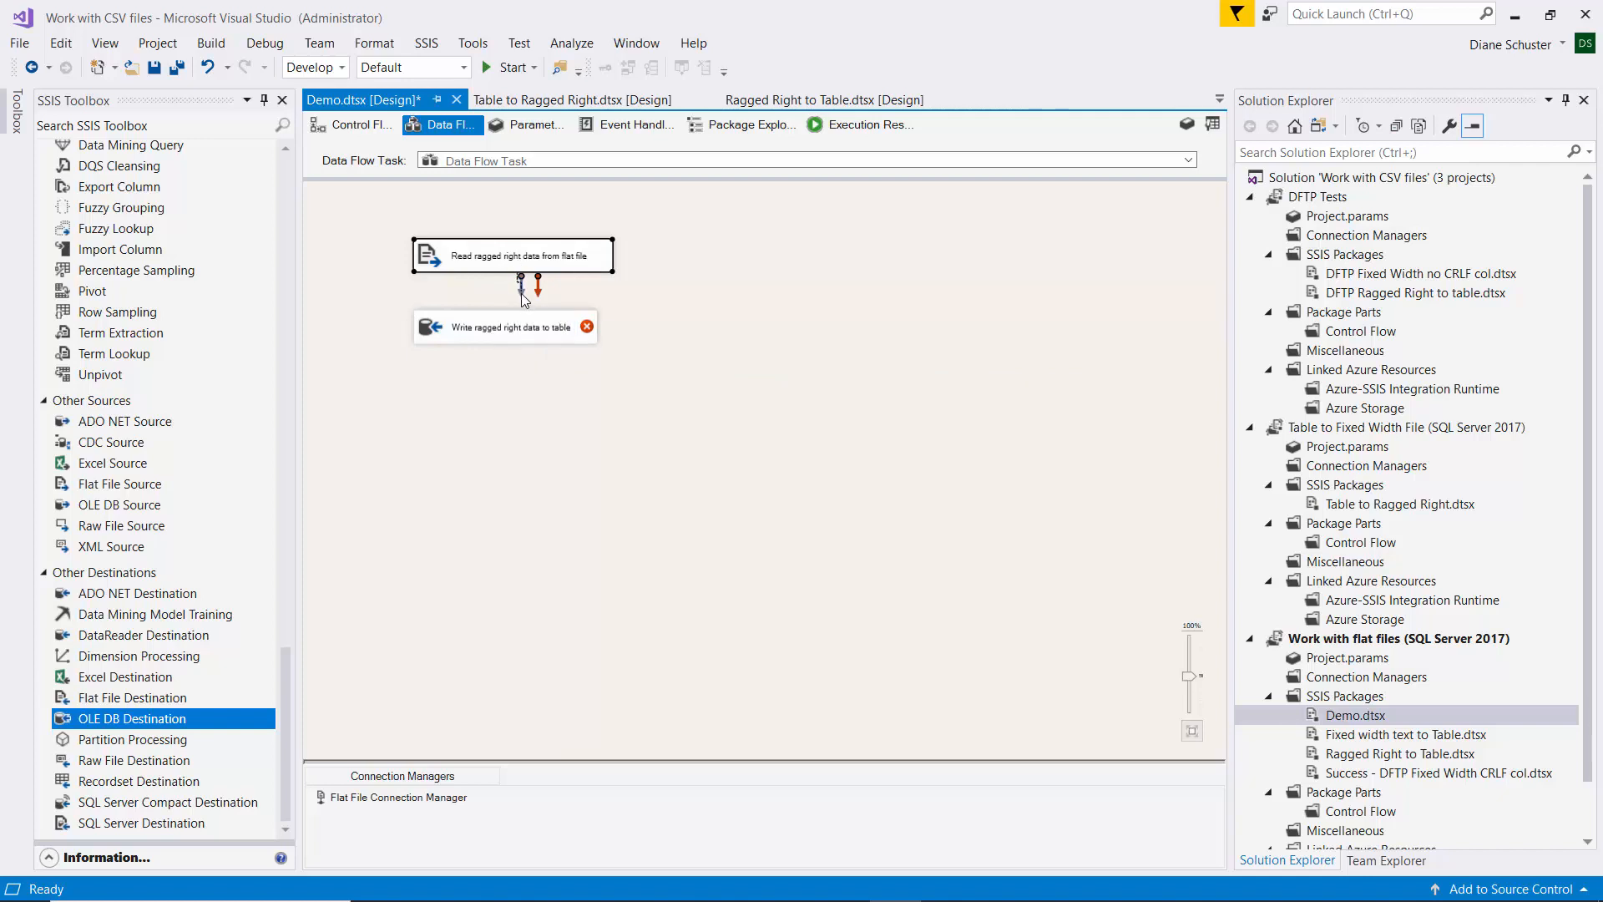
pyautogui.moveTo(523, 292); pyautogui.dragTo(543, 327)
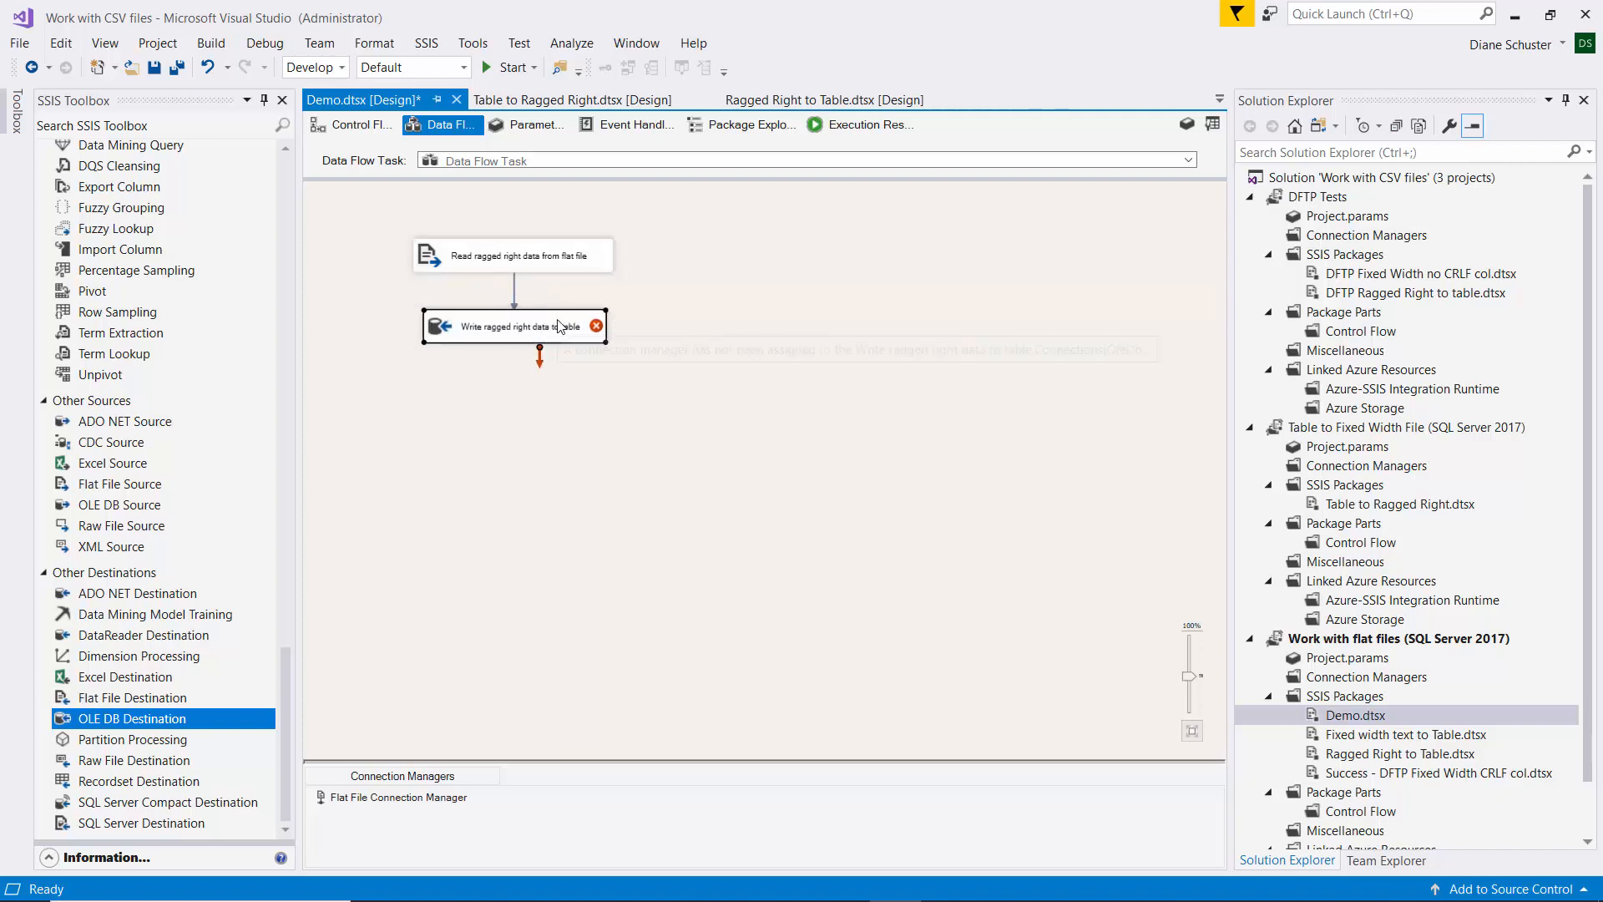
# Step: Assign the OLE DB Destination a new connection manager based on the existing SQLSERVER2017 data connection to 2023_Tutorials
pyautogui.doubleClick(559, 326)
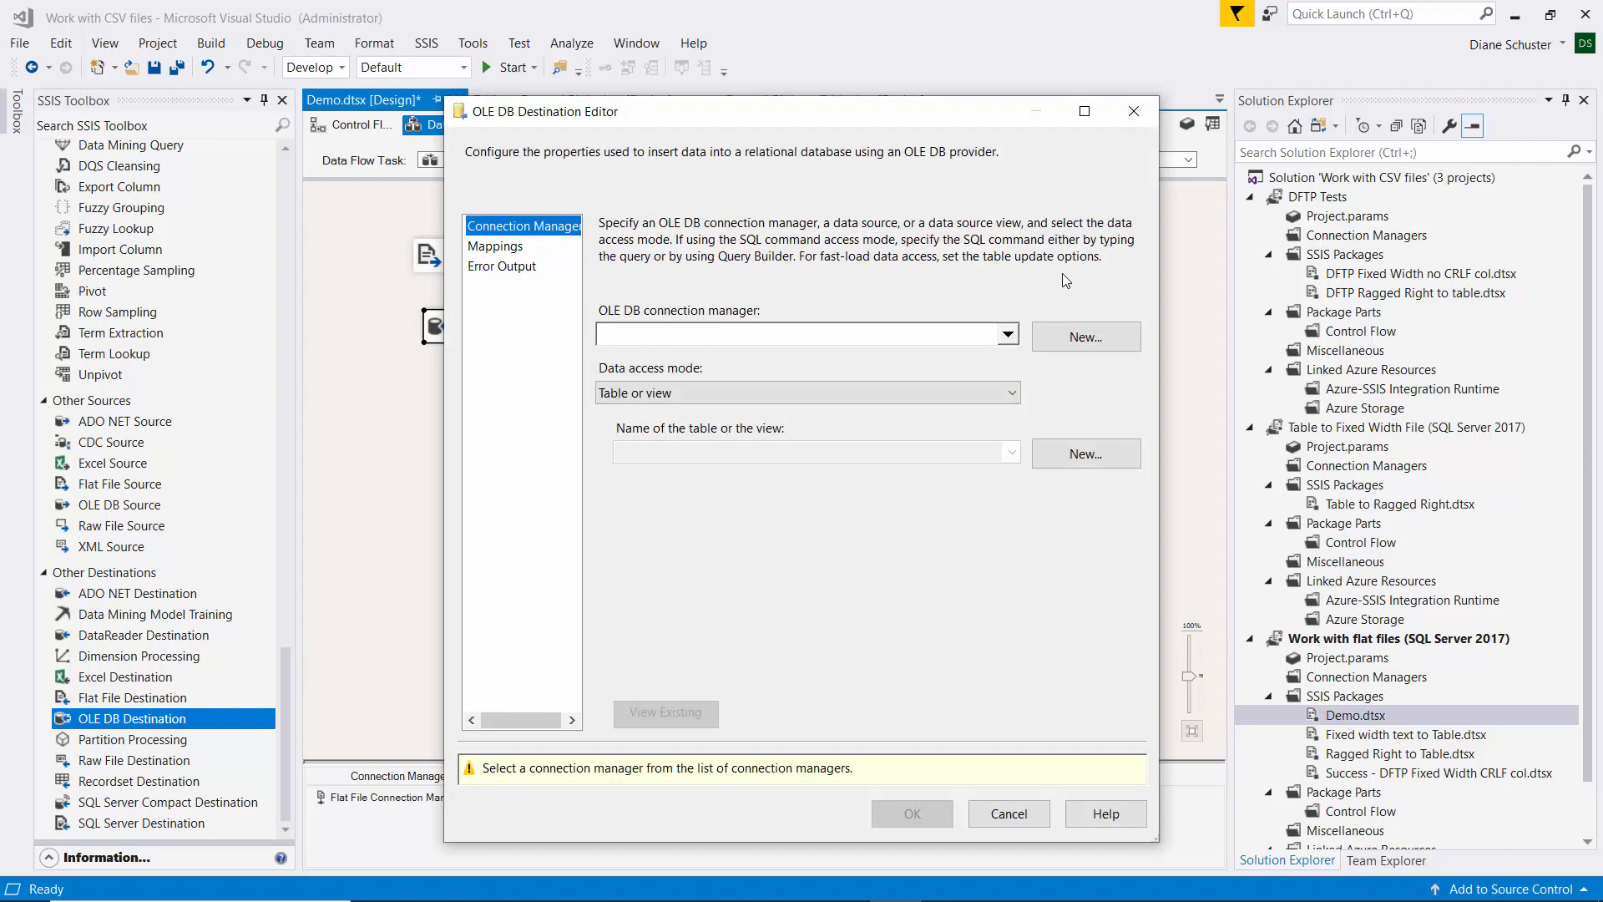
pyautogui.click(1085, 337)
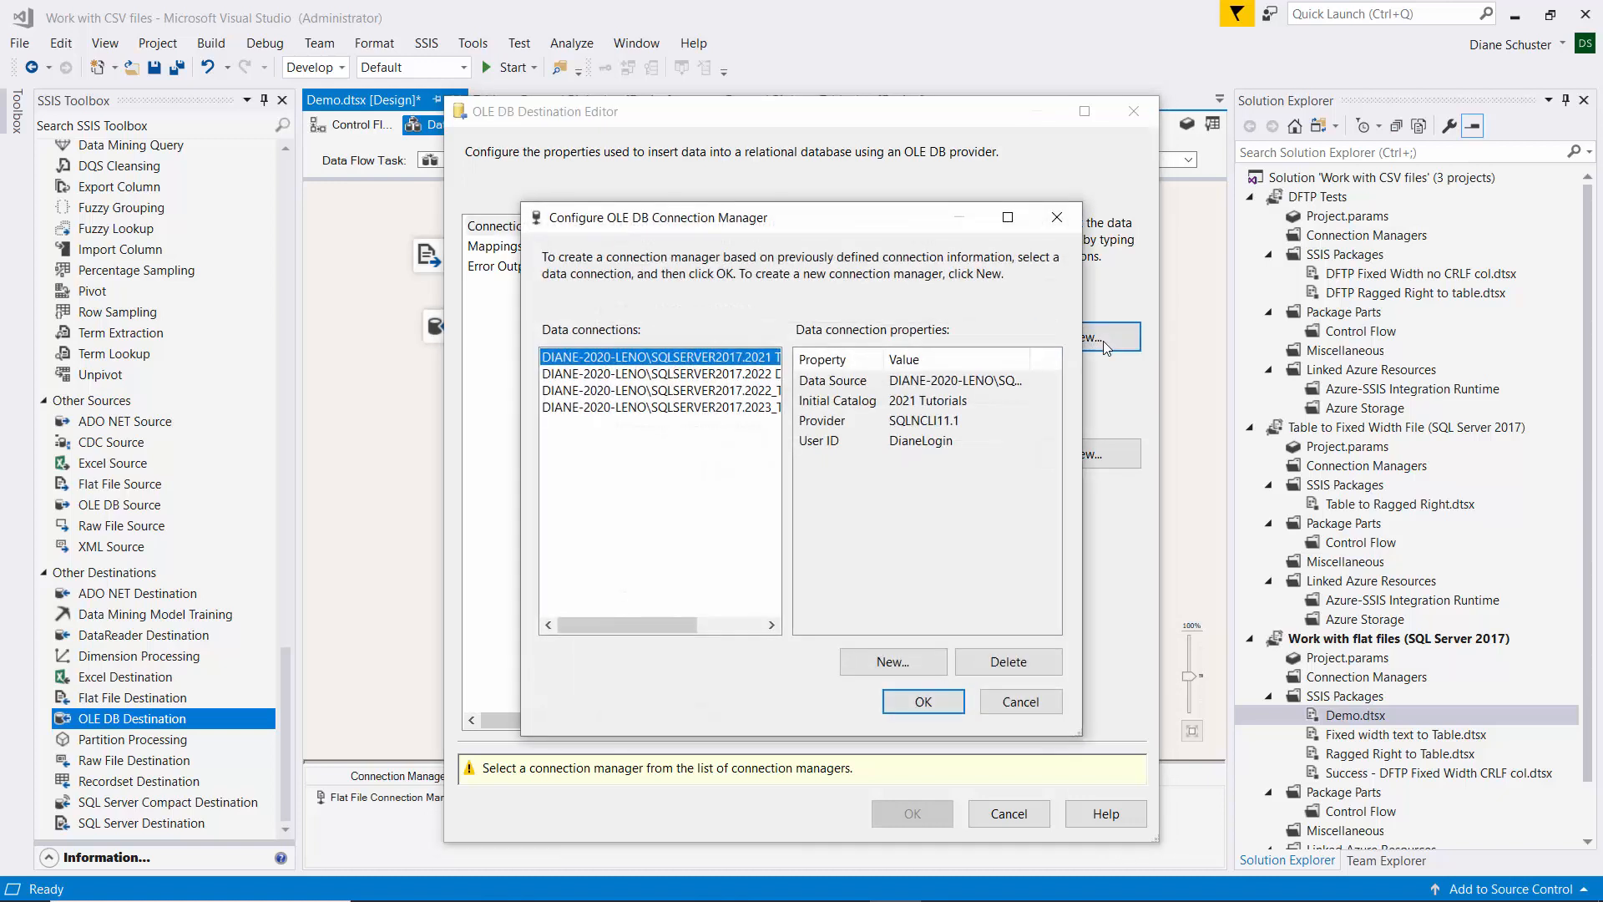
pyautogui.click(690, 409)
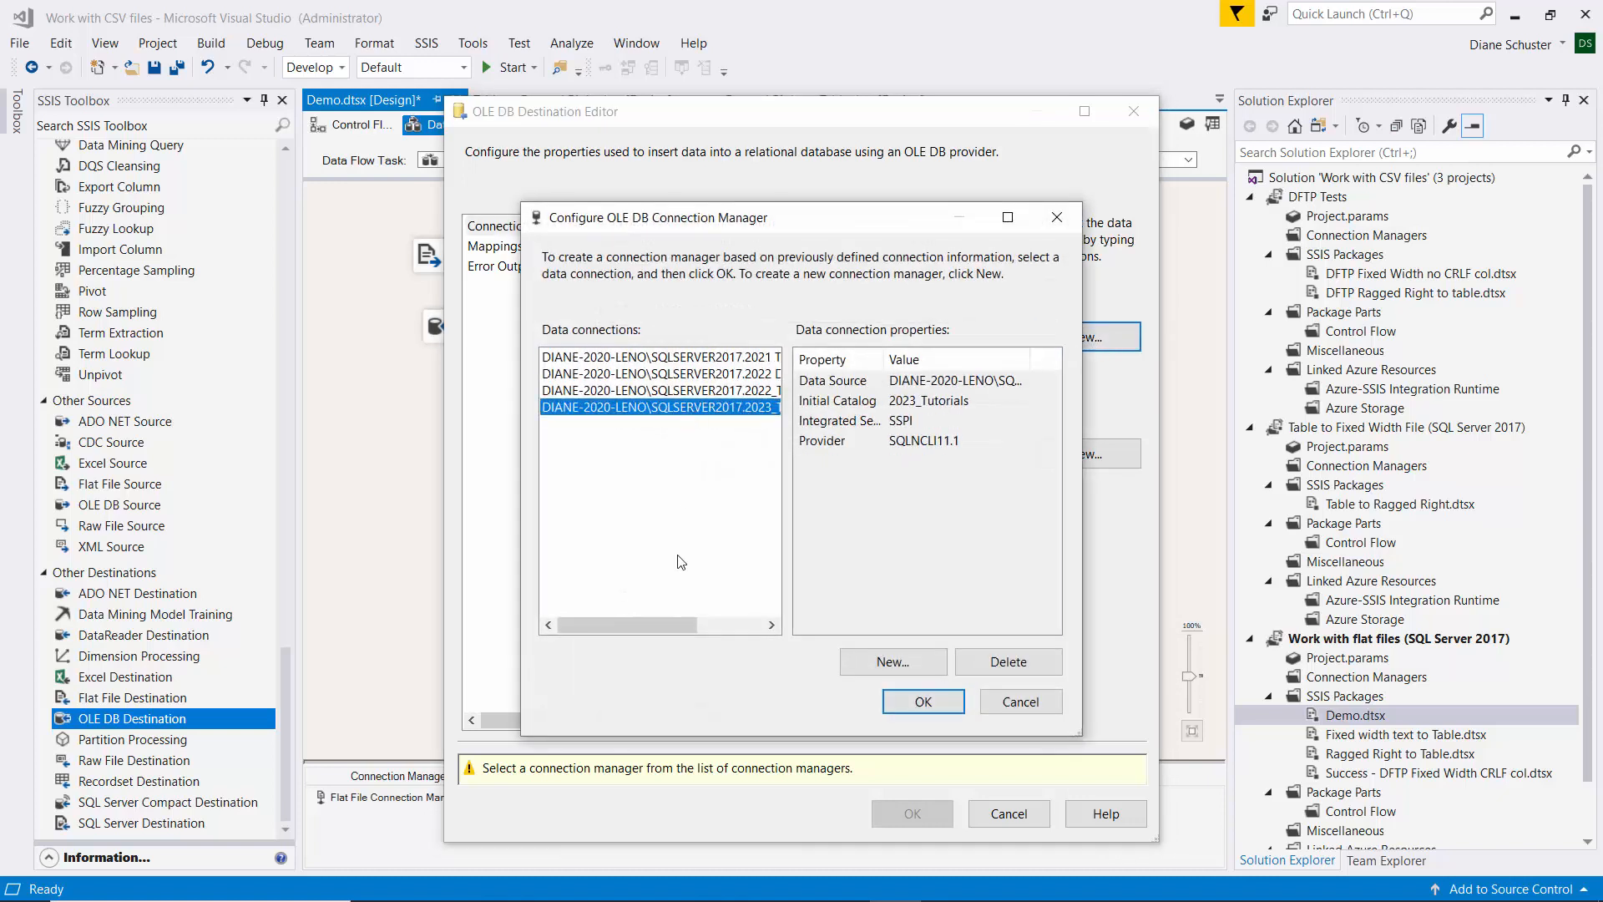
pyautogui.moveTo(676, 627); pyautogui.dragTo(754, 629)
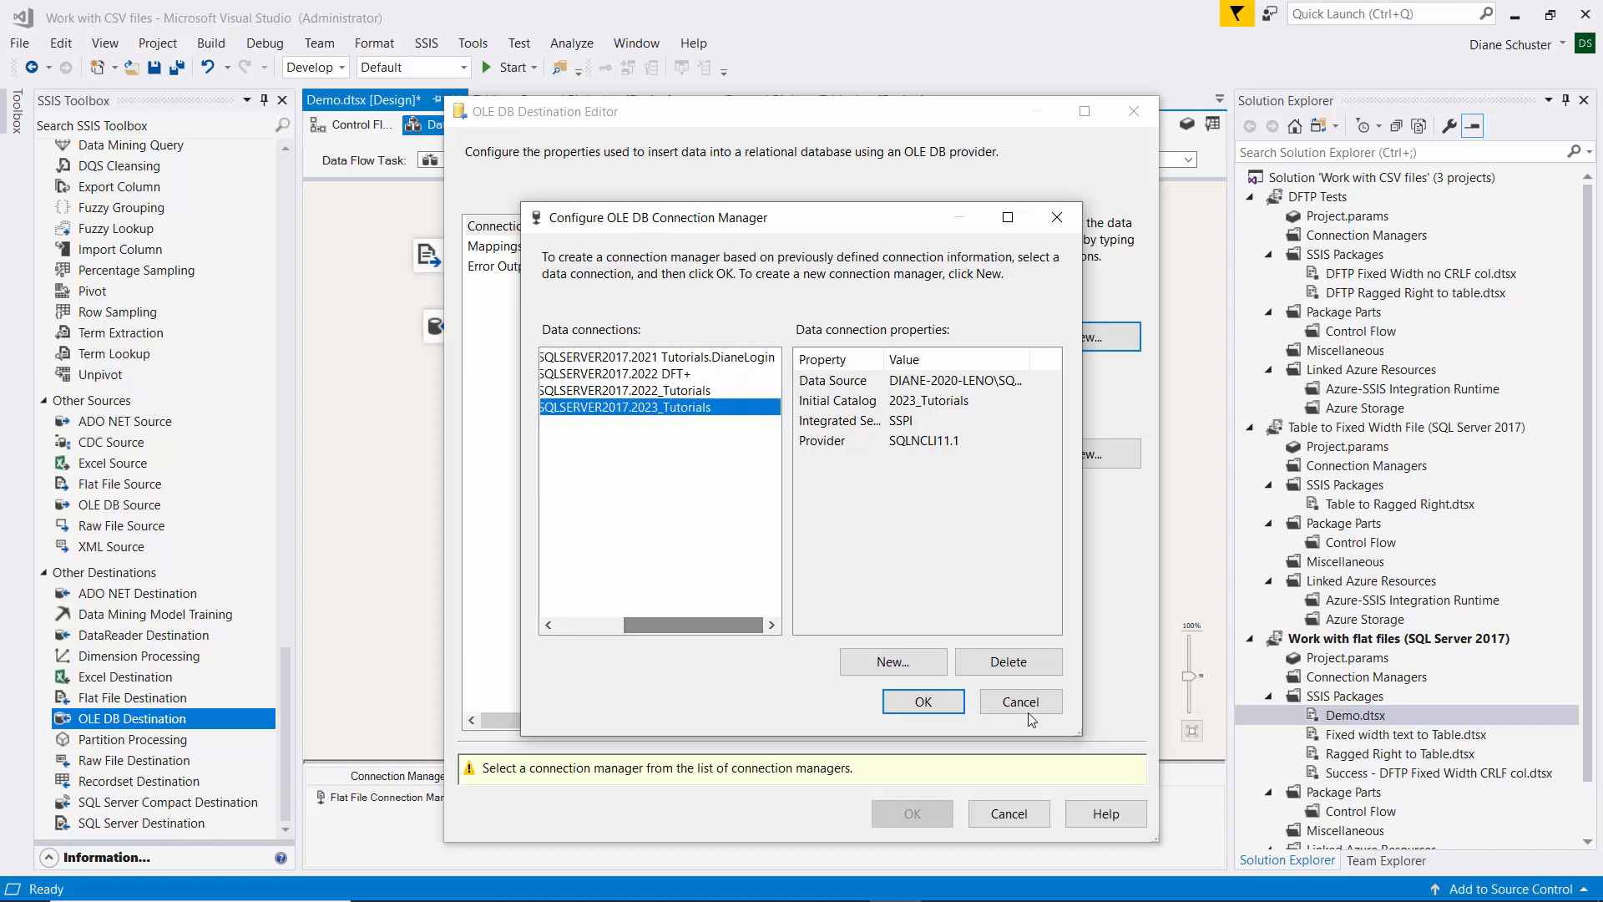
pyautogui.click(922, 701)
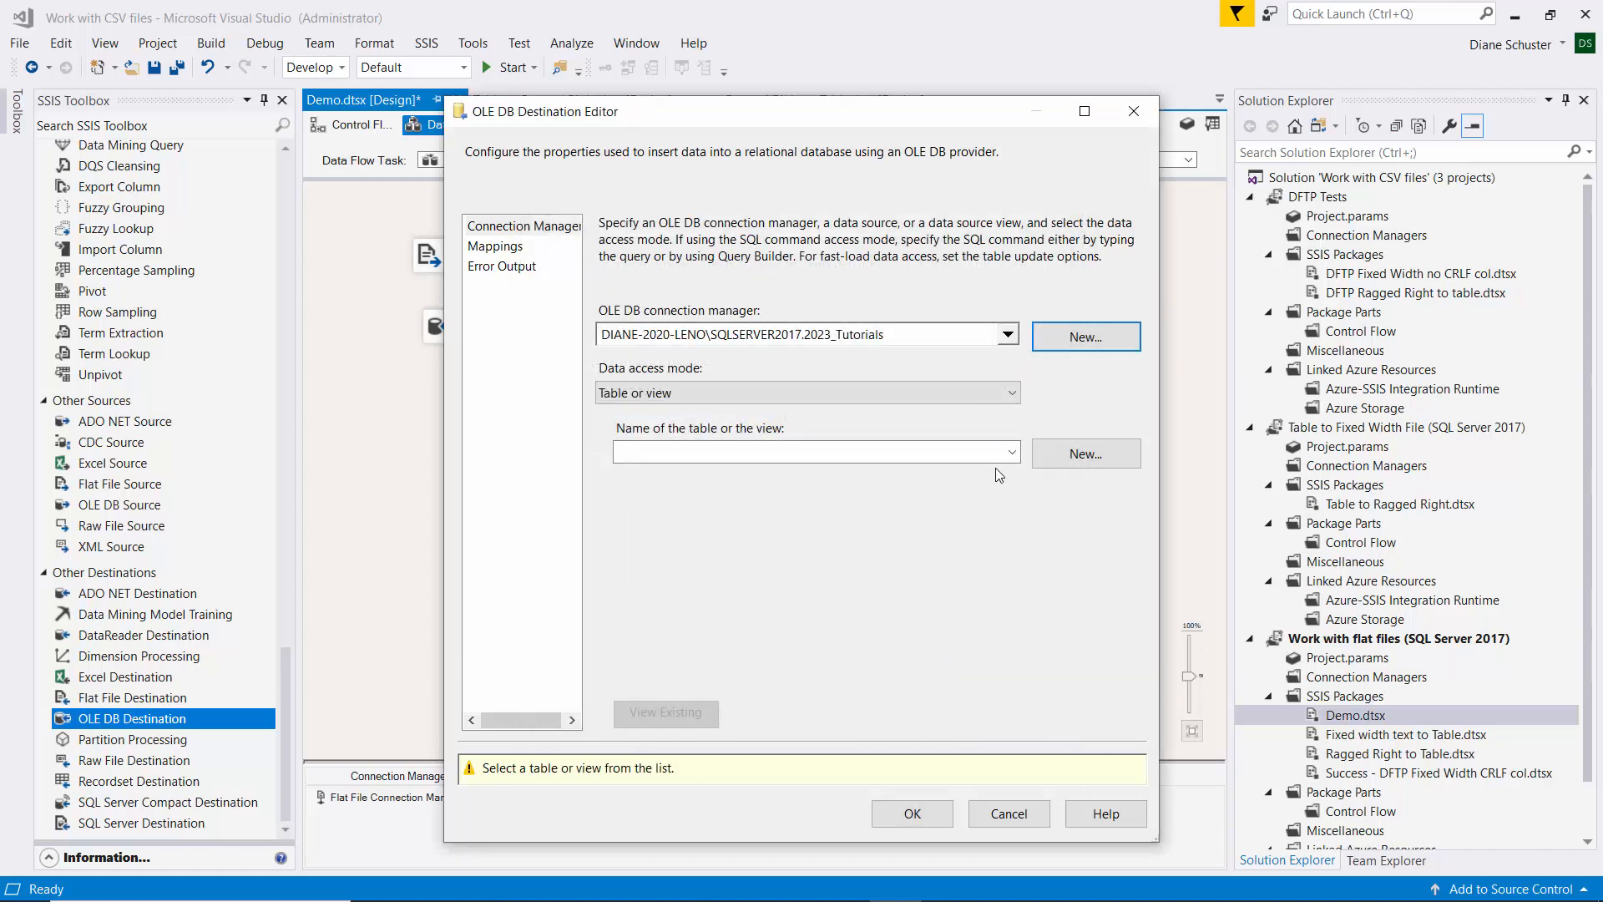
# Step: Choose [dbo].[Automobile Inventory] as the OLE DB Destination's table and preview its existing rows
pyautogui.click(1013, 454)
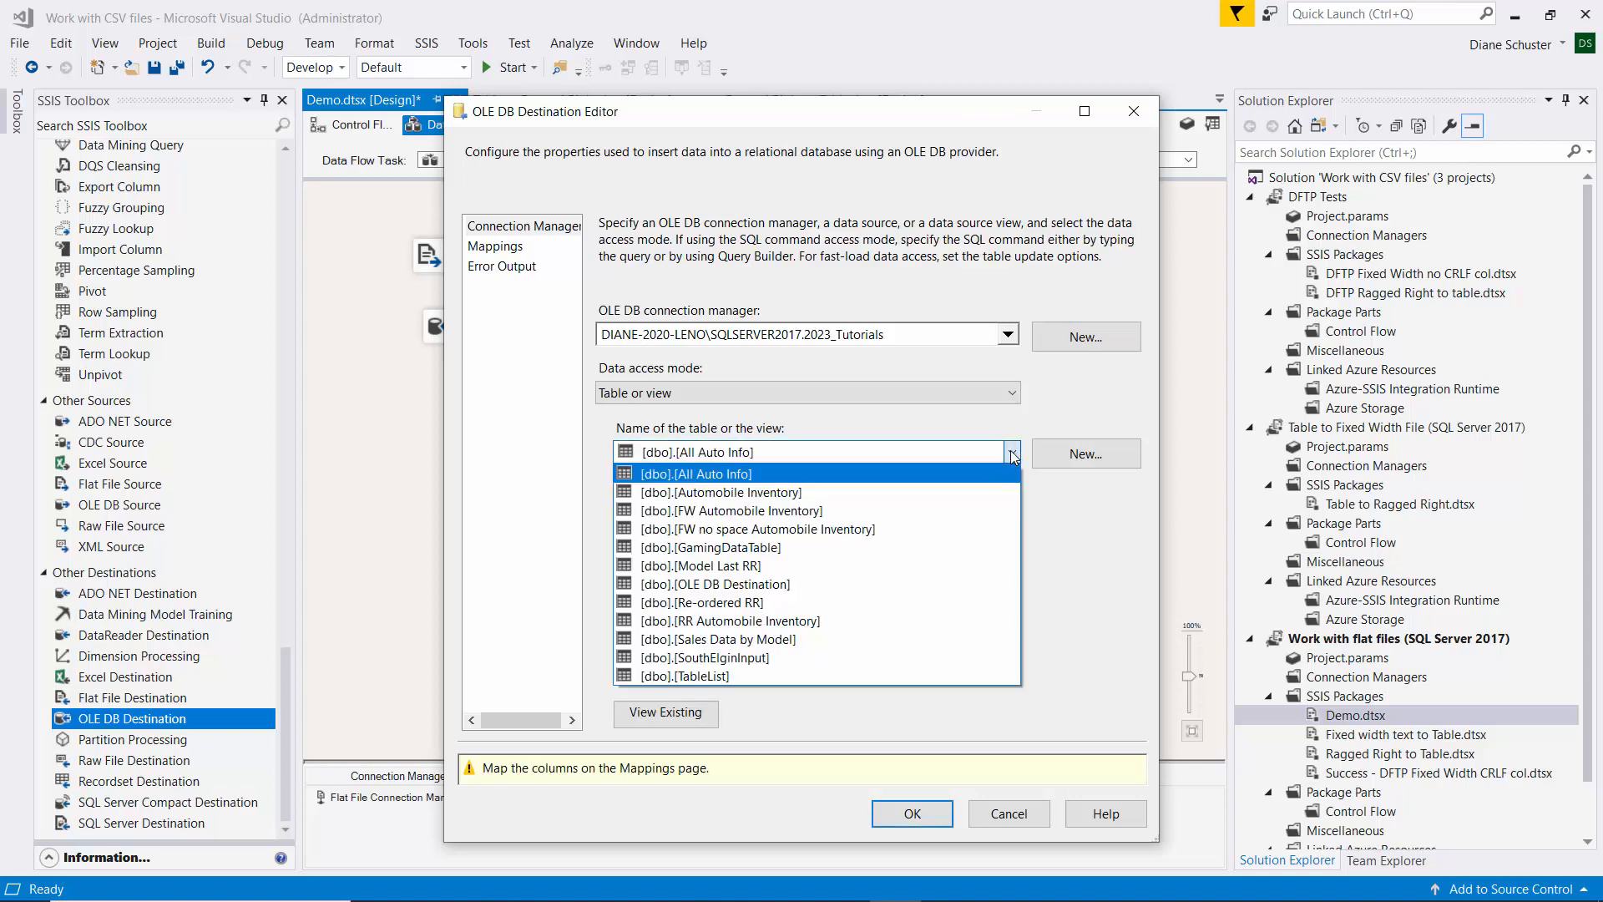
pyautogui.click(707, 494)
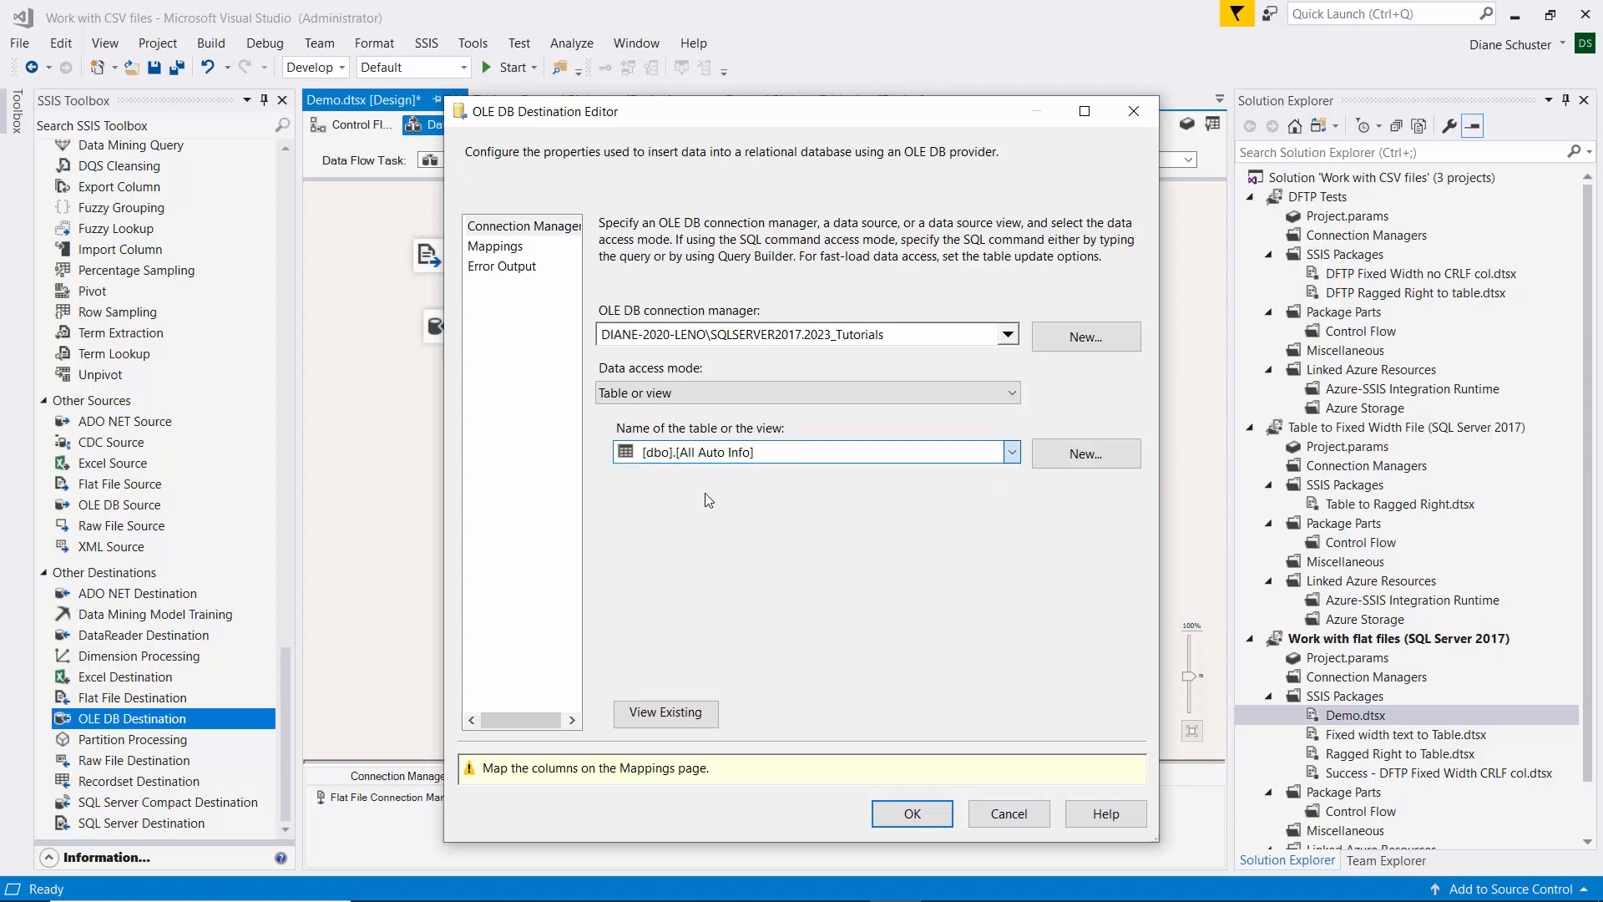
pyautogui.click(689, 716)
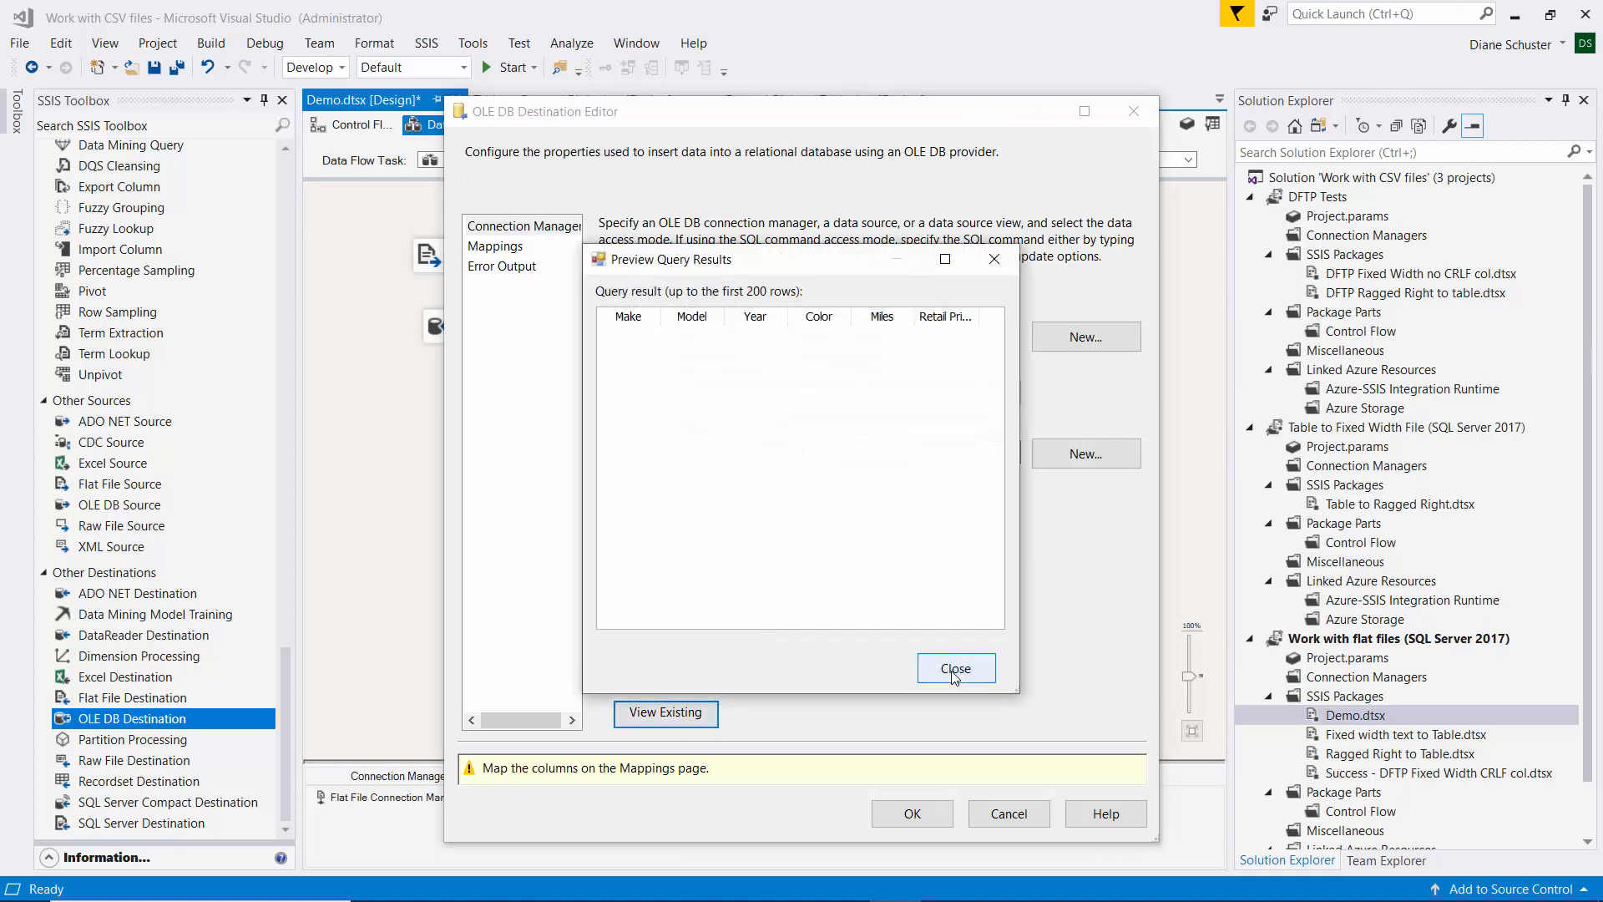
pyautogui.click(956, 669)
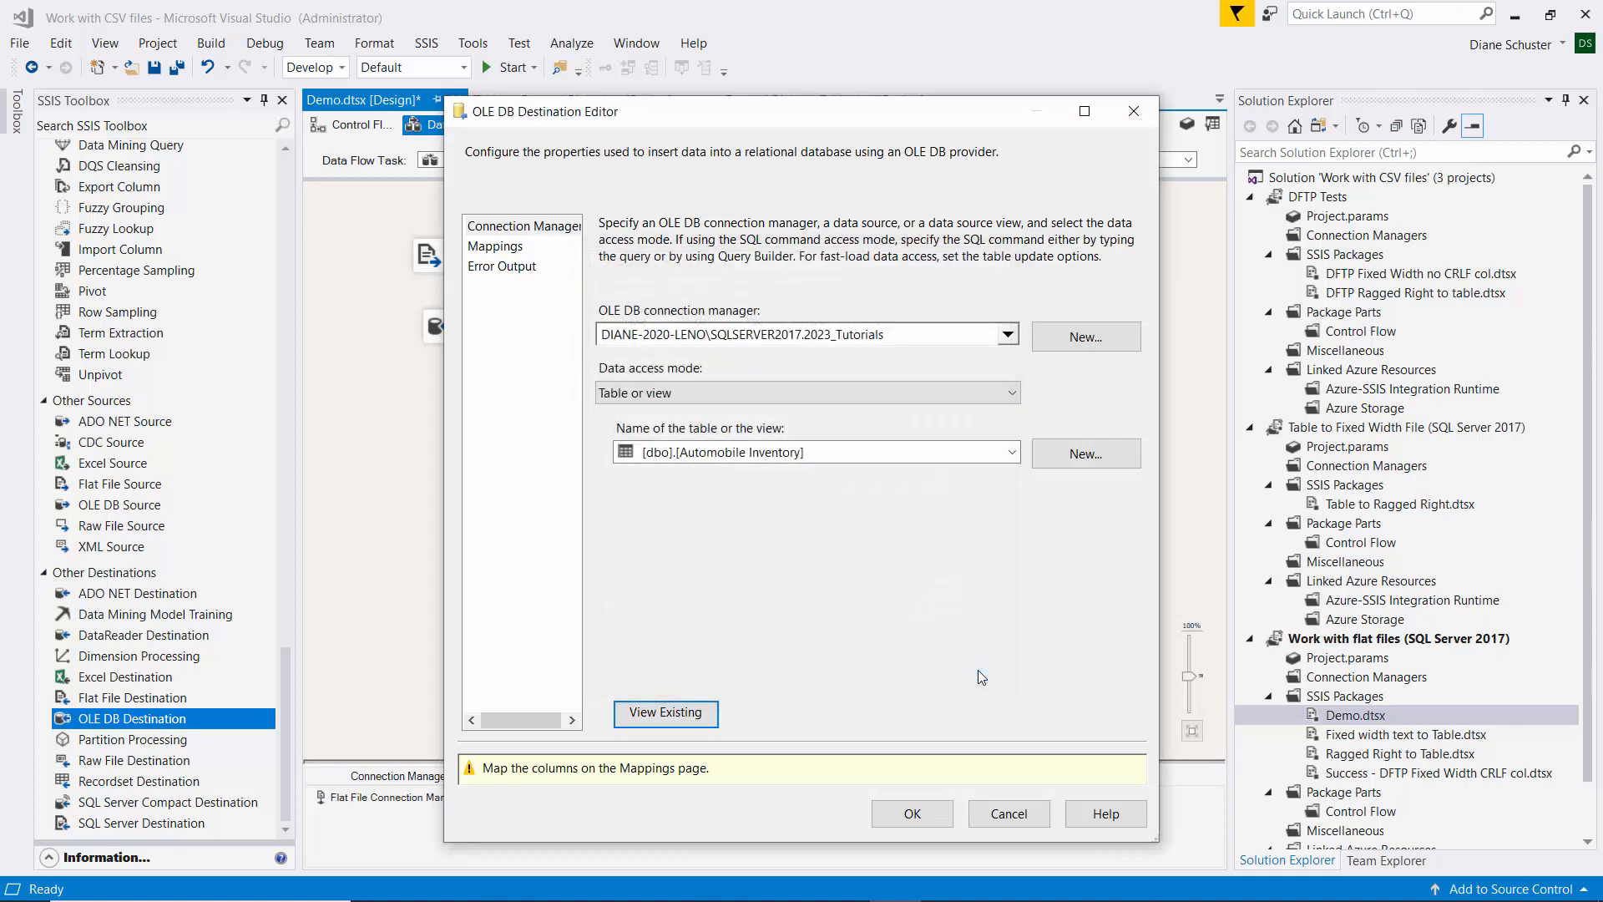
# Step: Map the input columns to the matching destination columns, accept the OLE DB Destination's settings and save all files
pyautogui.click(489, 247)
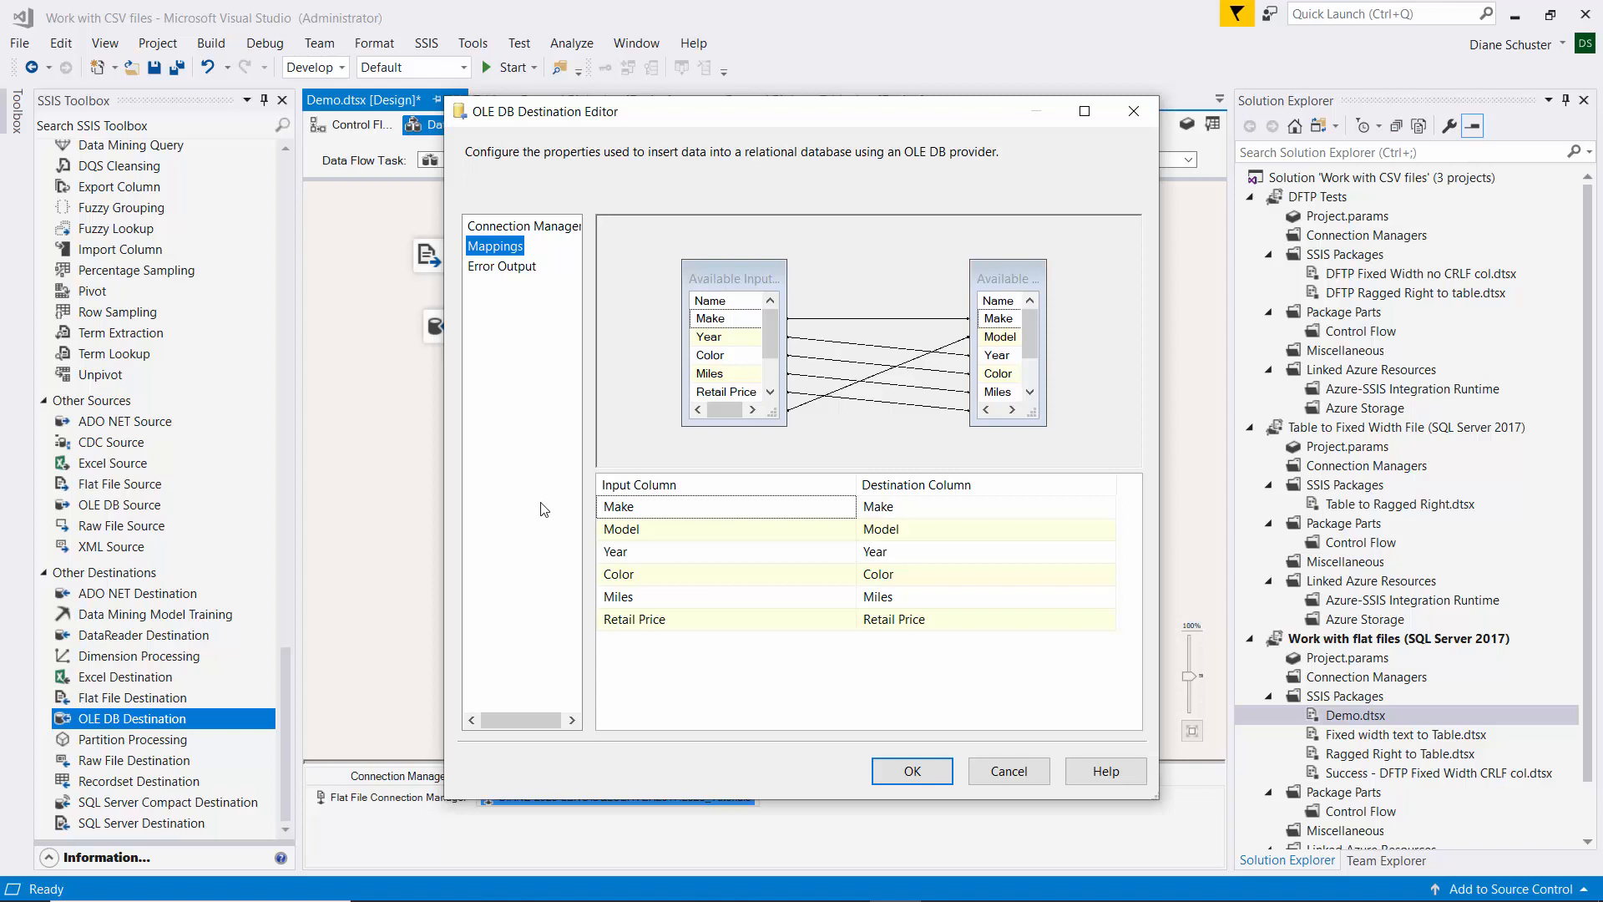
pyautogui.click(916, 768)
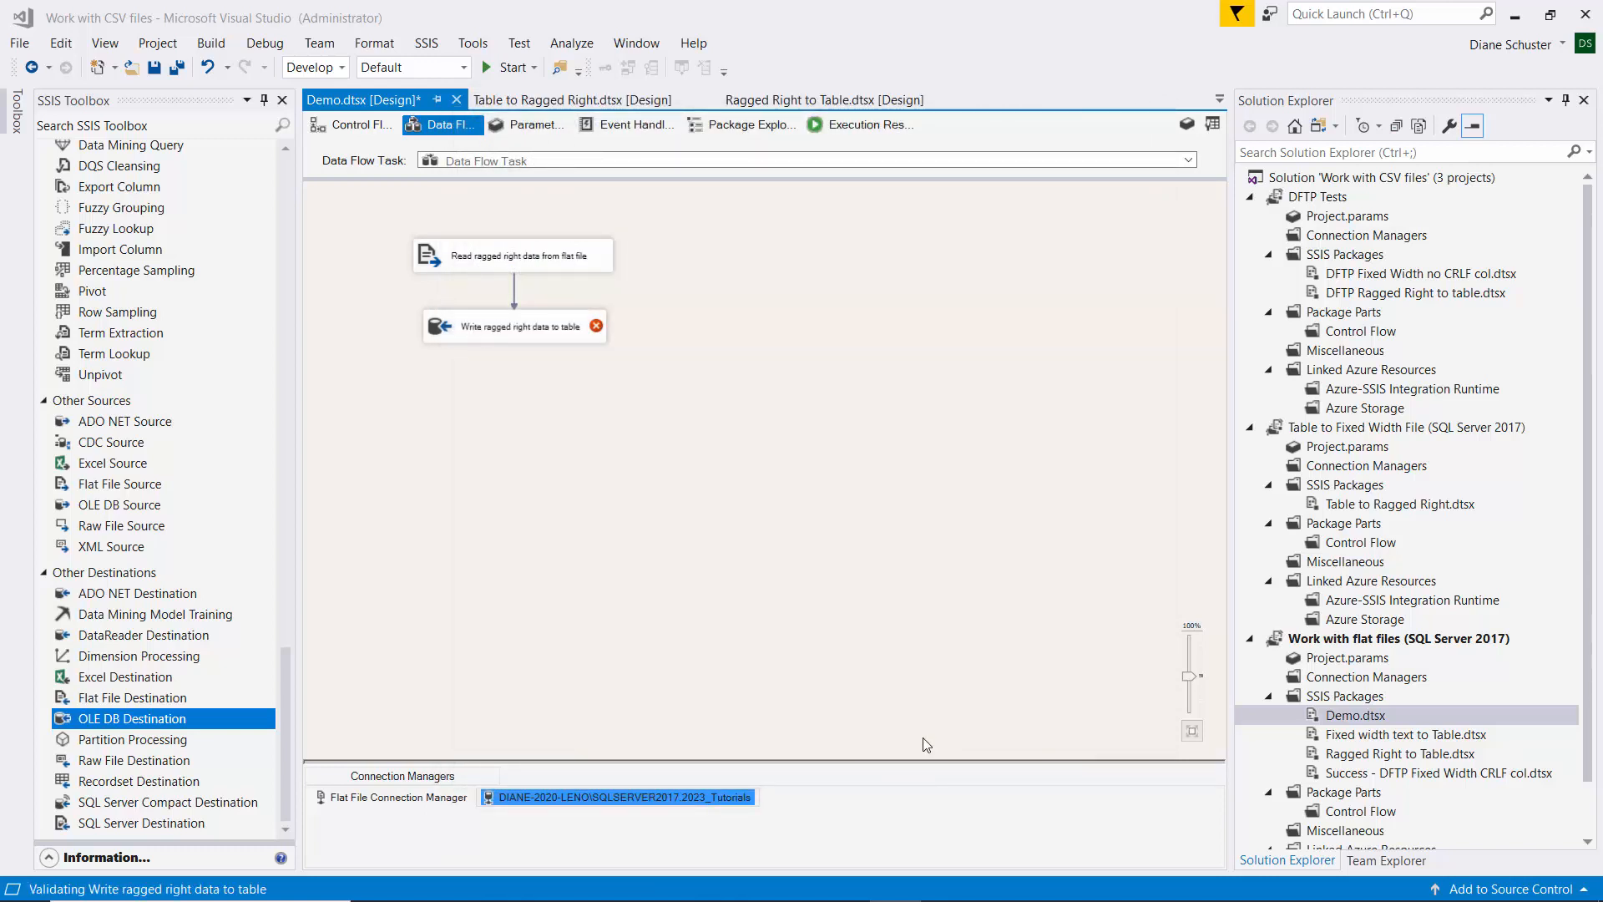
pyautogui.click(177, 69)
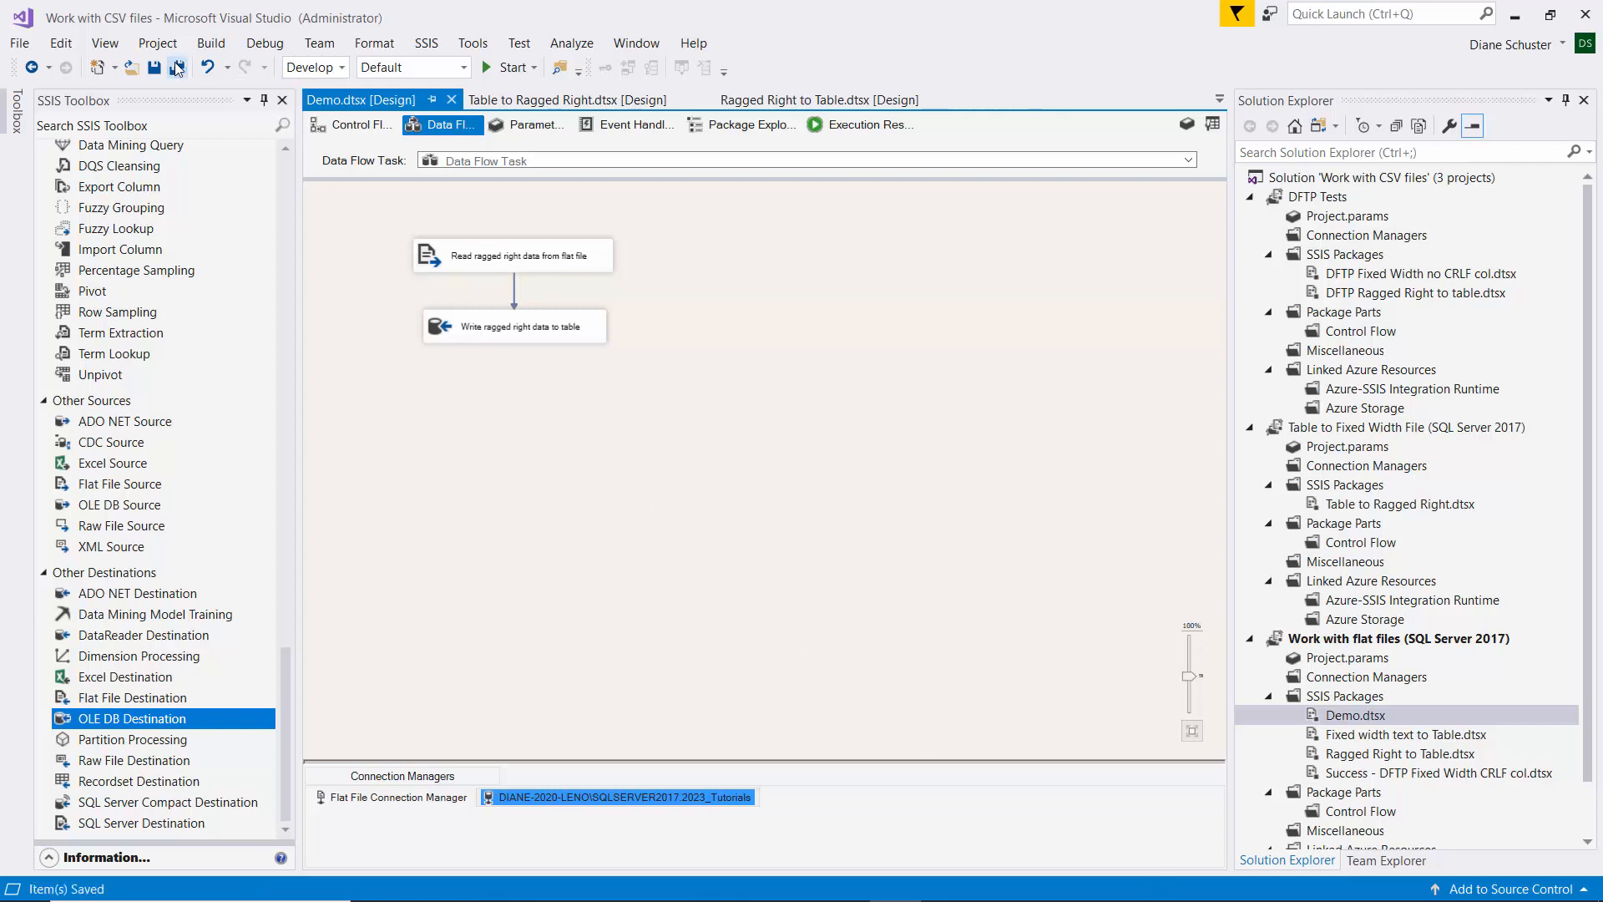
# Step: Execute the Demo.dtsx package and stop debugging once the run is complete
pyautogui.rightClick(1344, 721)
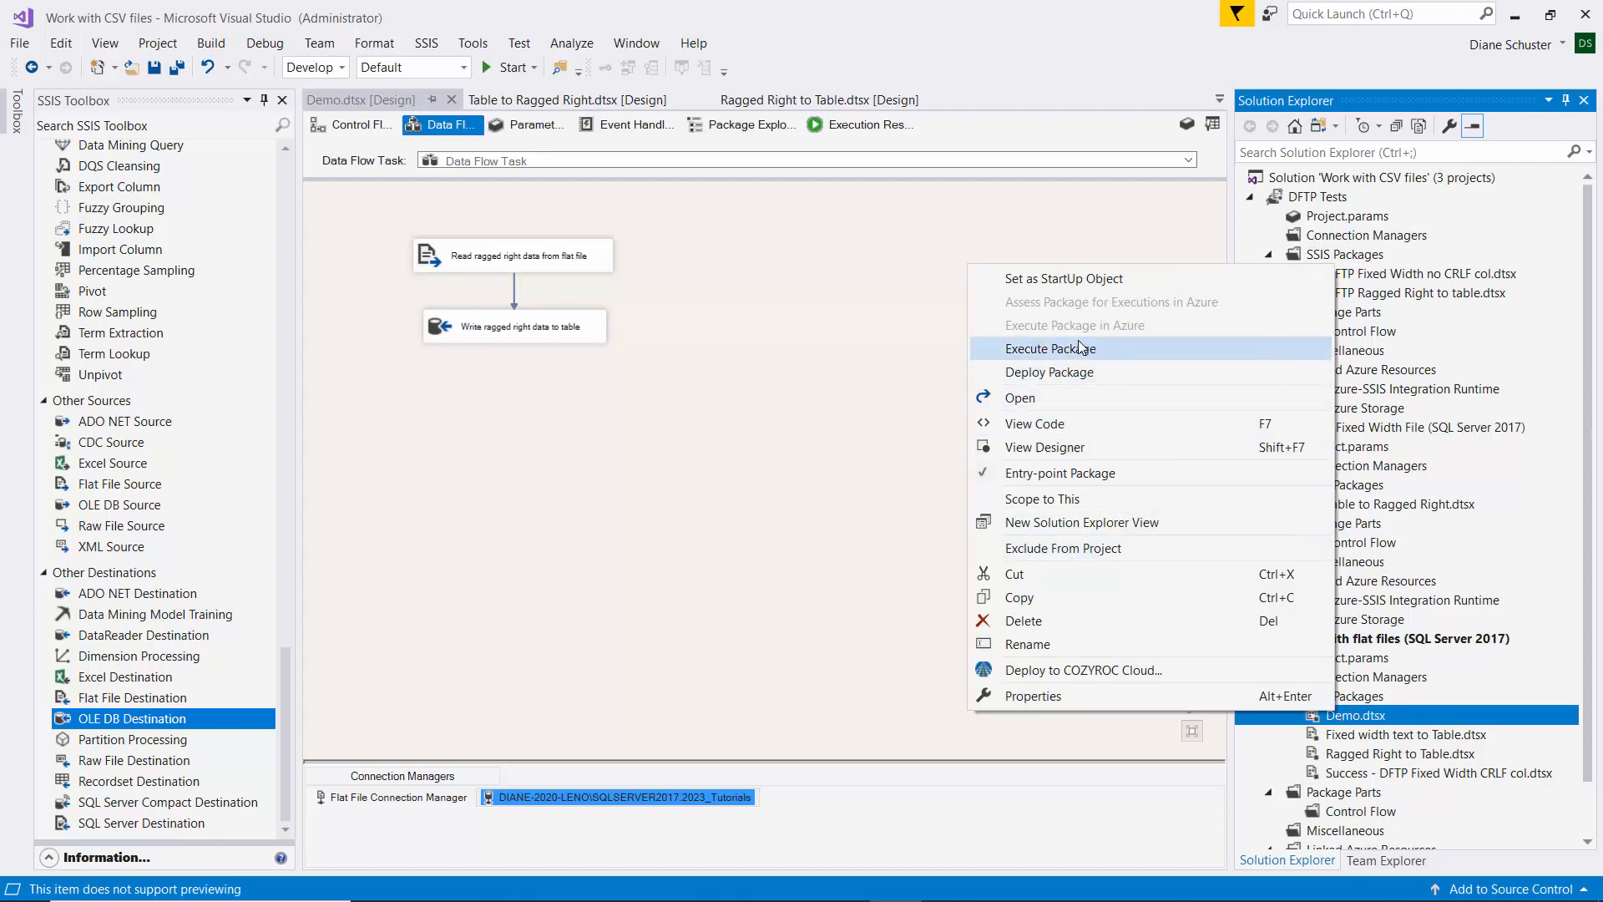
pyautogui.click(1049, 349)
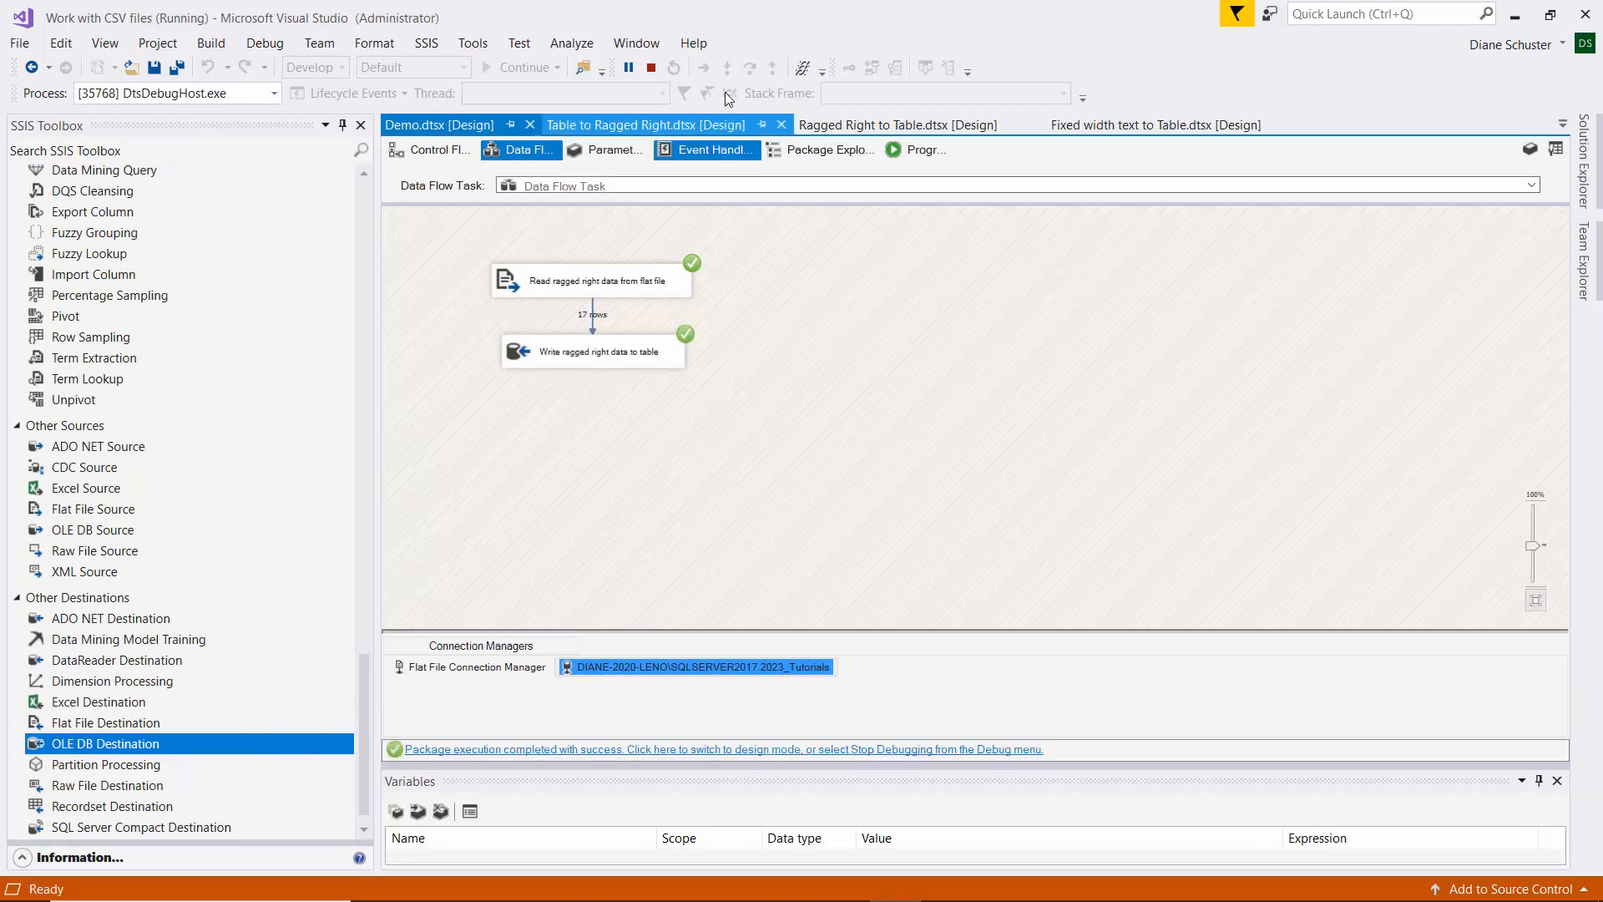
pyautogui.click(652, 70)
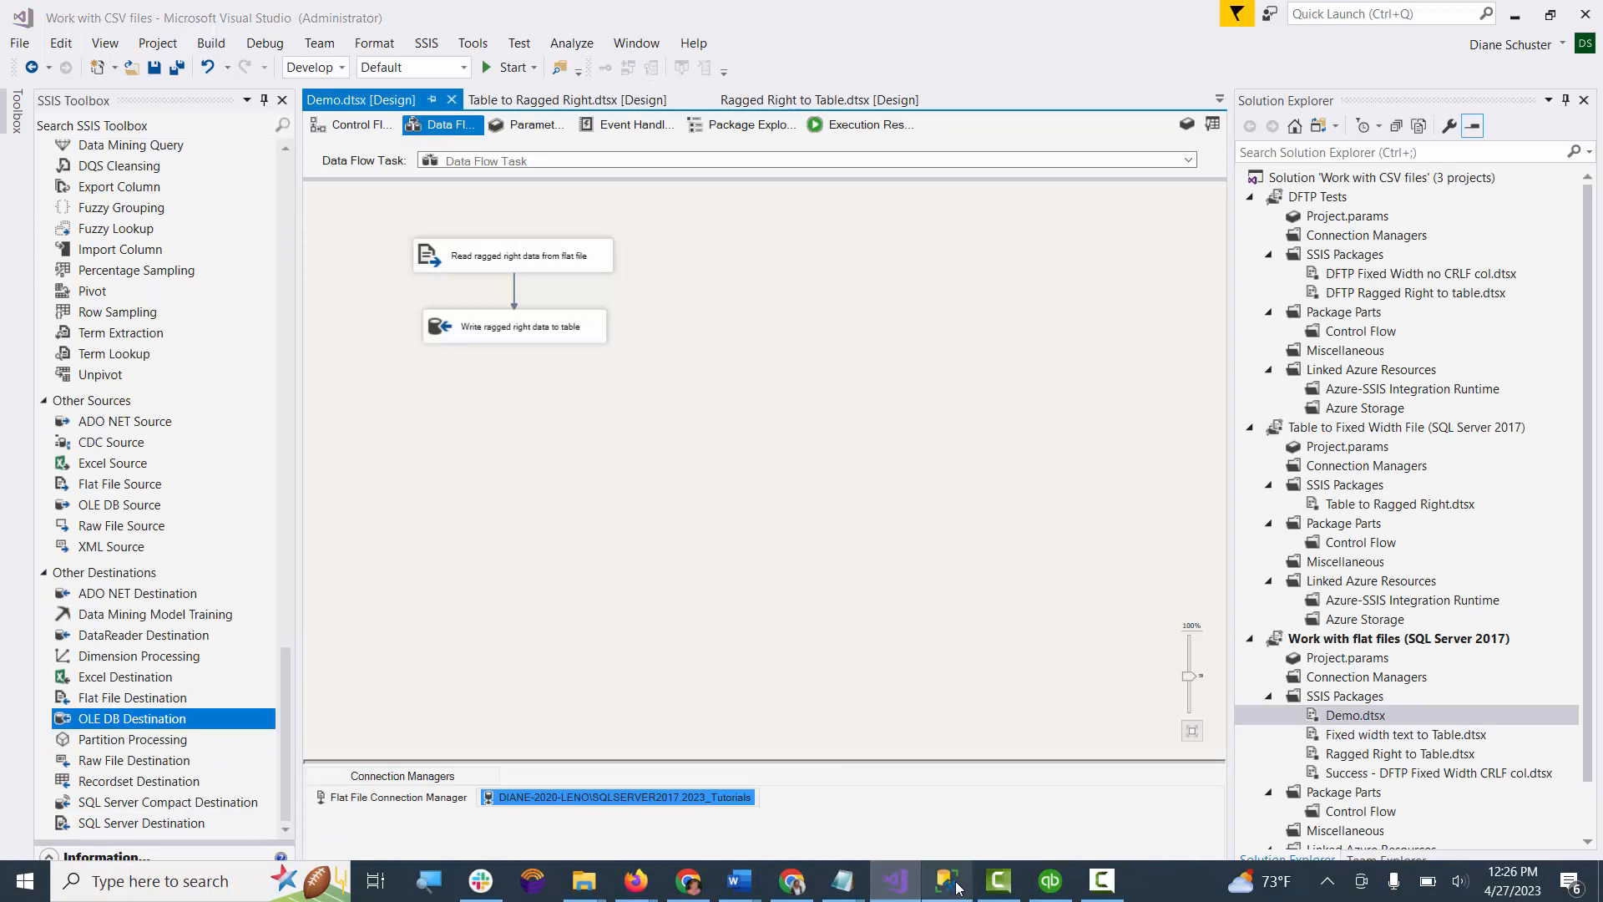
# Step: Switch to SQL Server Management Studio and run the selected SELECT query on [2023_Tutorials].[dbo].[Automobile Inventory] to check the loaded rows
pyautogui.click(947, 887)
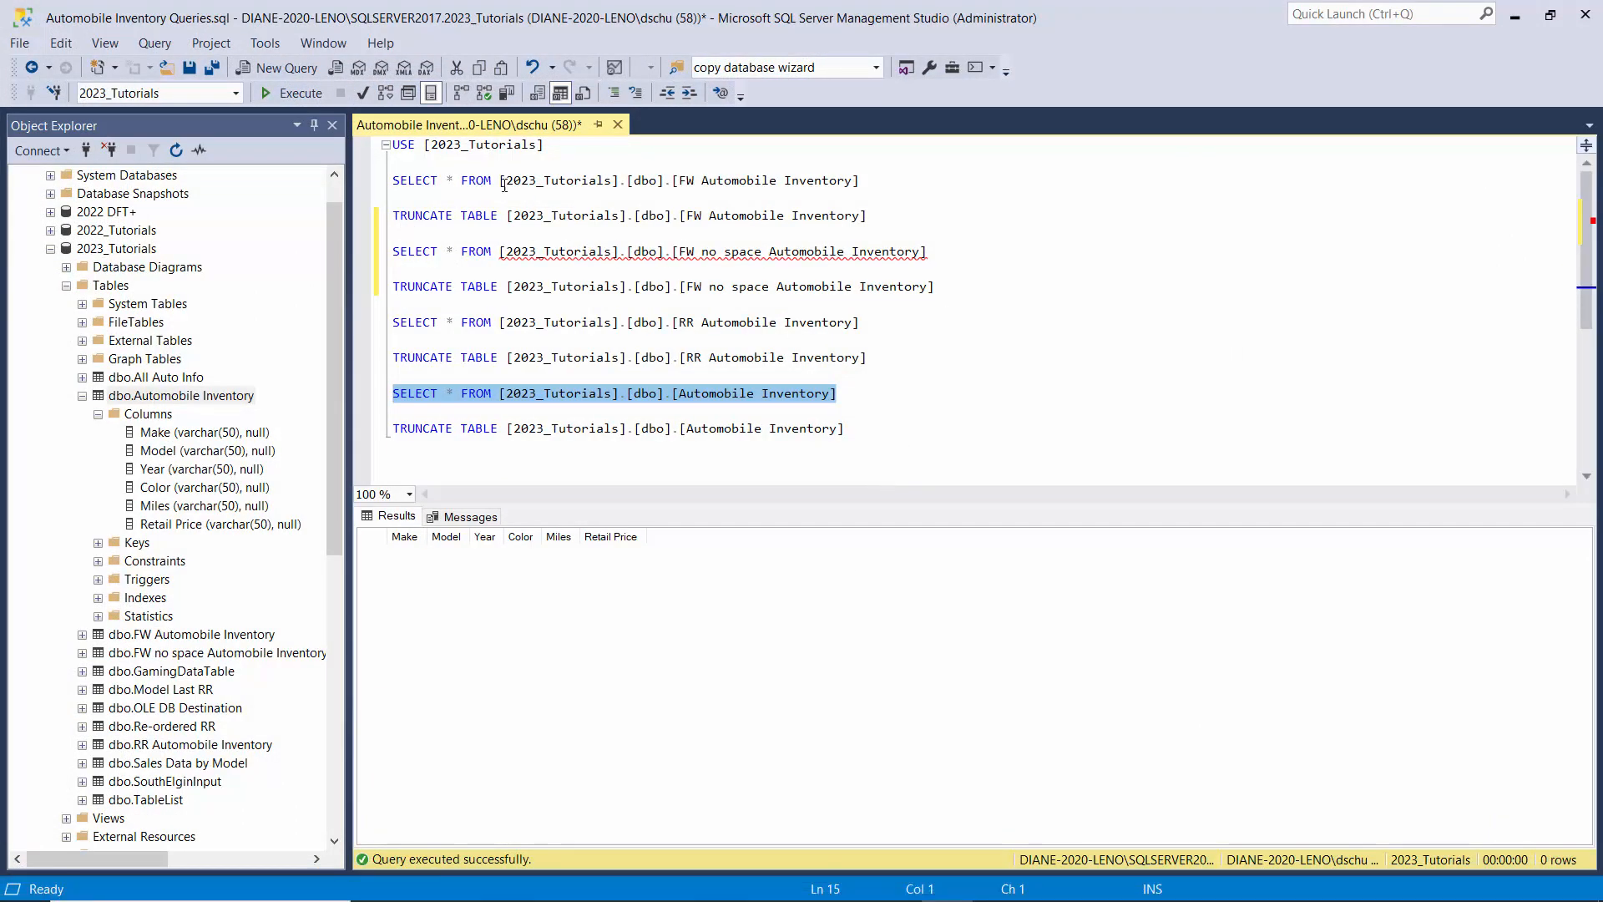
pyautogui.click(293, 93)
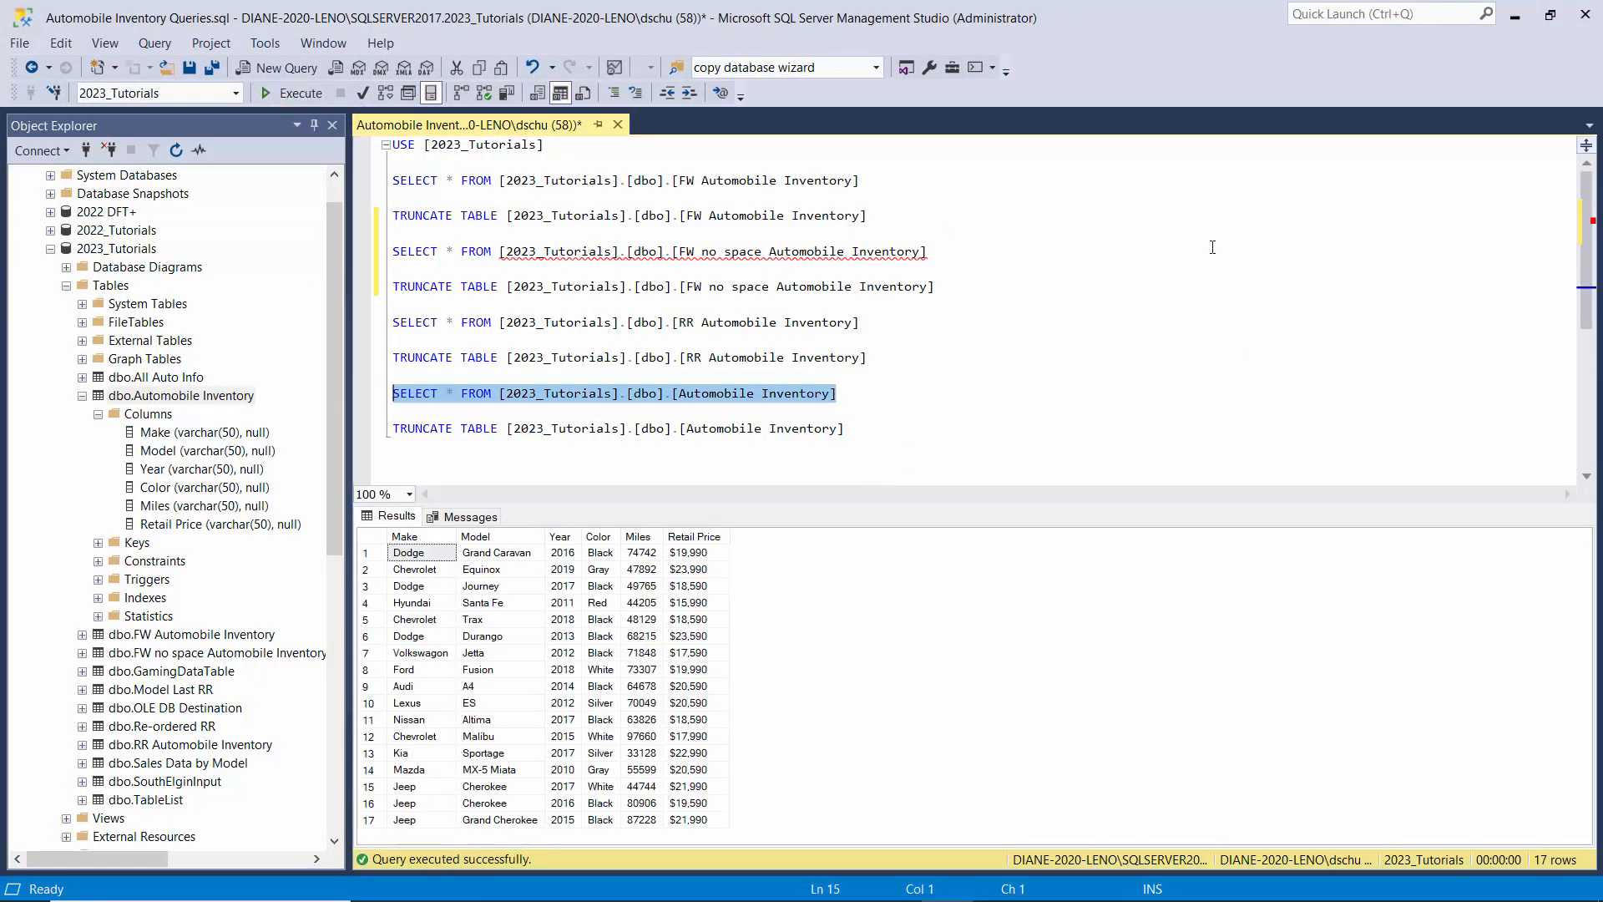